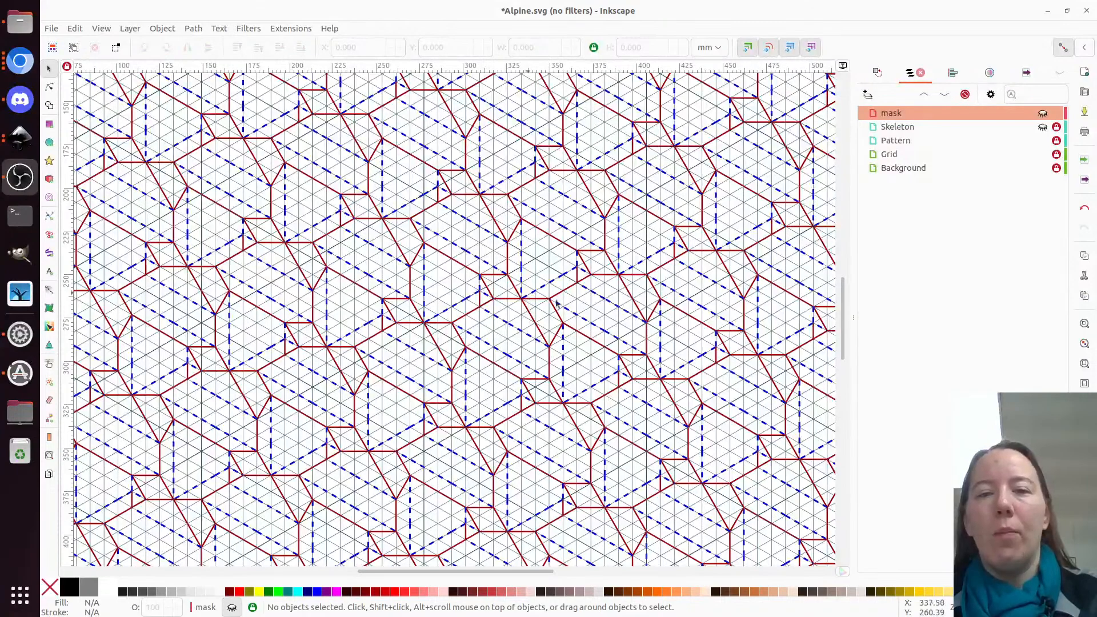
pyautogui.scroll(2, 529, 314)
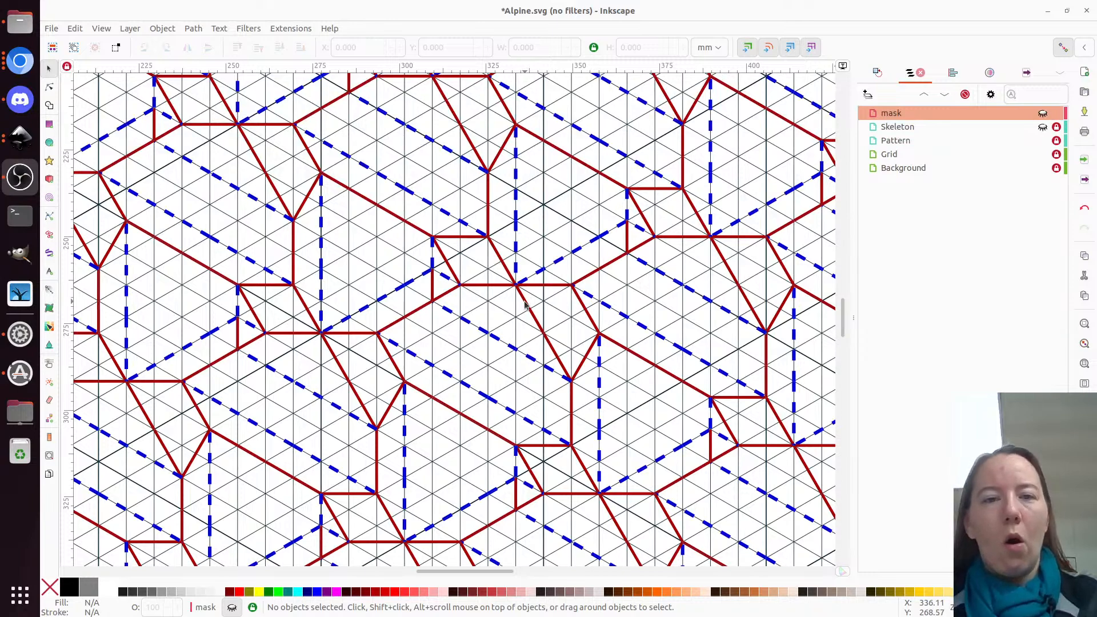
pyautogui.scroll(-2, 525, 311)
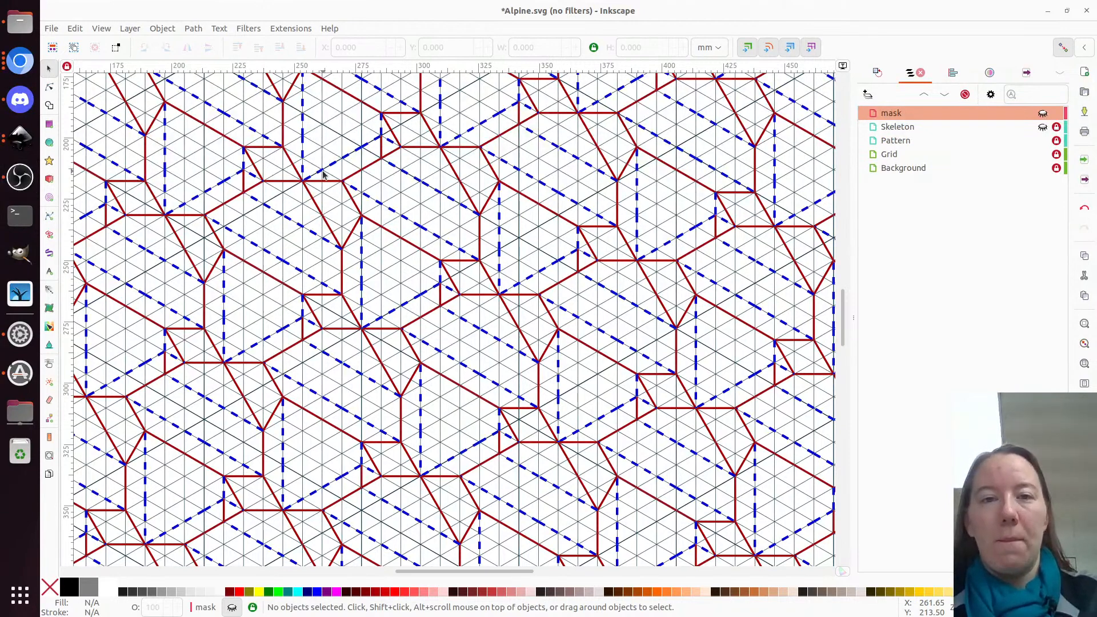
pyautogui.hotkey('alt', 'Tab')
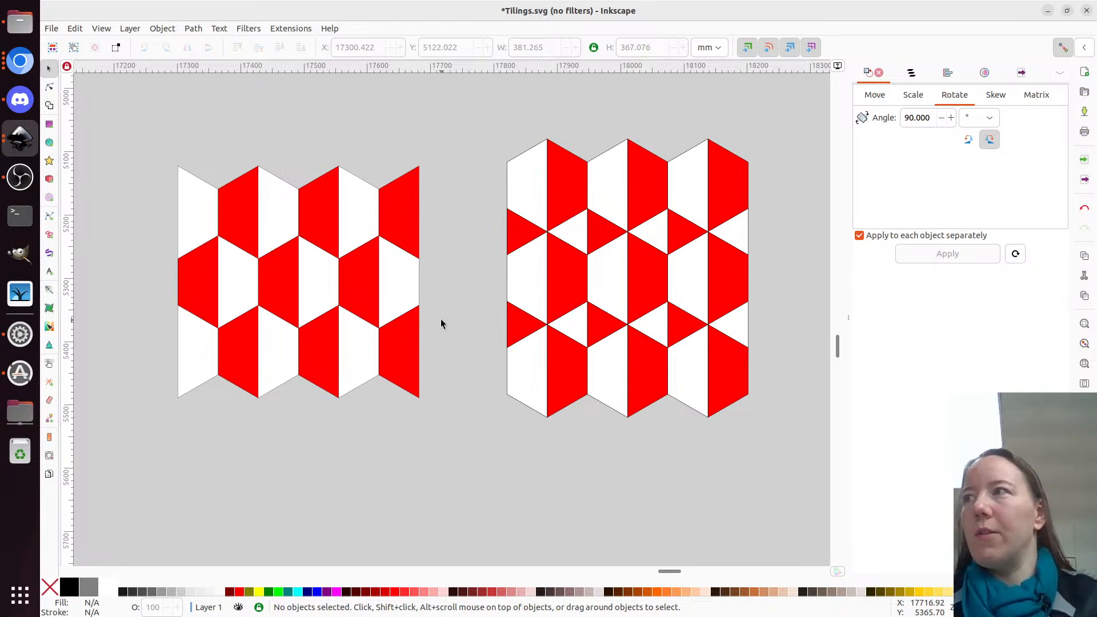
pyautogui.press('alt')
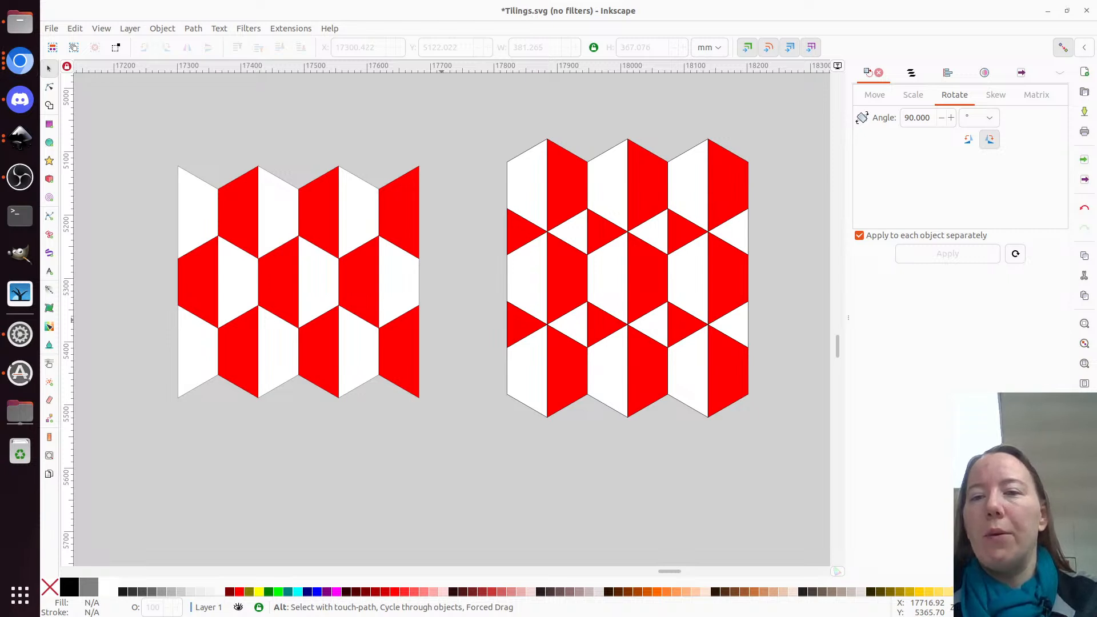
pyautogui.hotkey('alt', 'Tab')
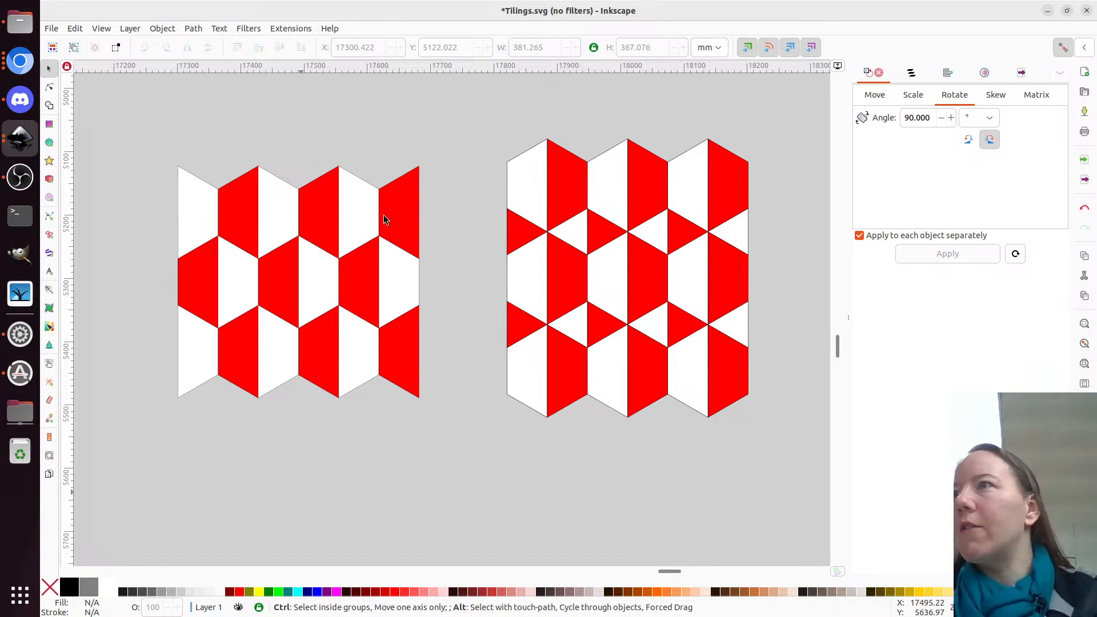
# Create a document from the custom TriBlocks template and copy its overlapping two-twist block near the hexagon's lower-right edge
pyautogui.hotkey('ctrl', 'alt', 'n')
pyautogui.click(673, 191)
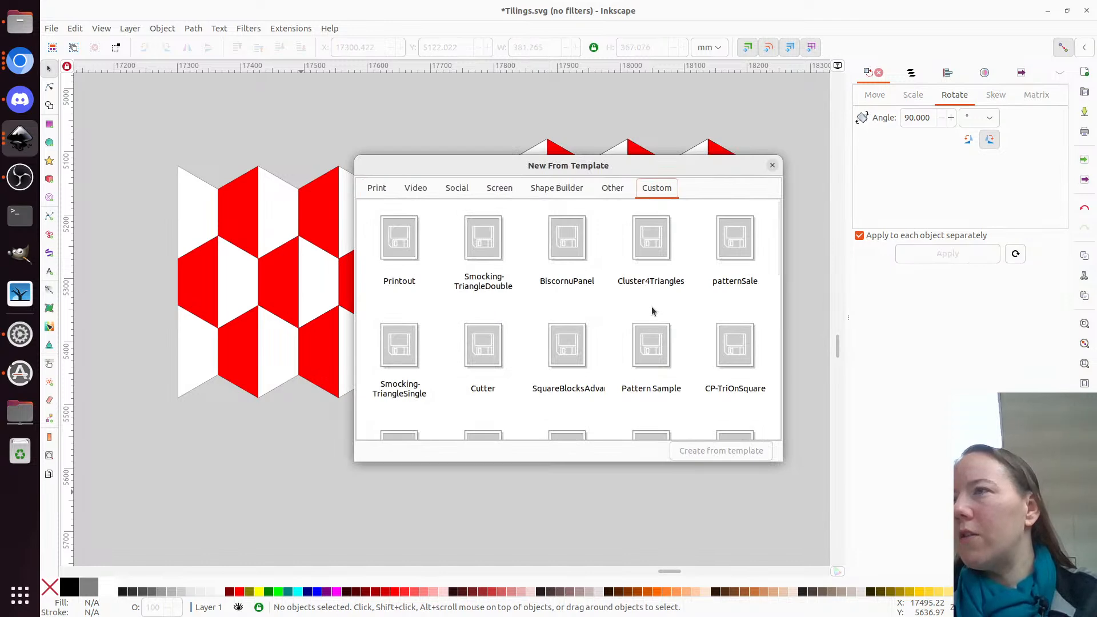
pyautogui.scroll(-2, 651, 306)
pyautogui.scroll(-4, 603, 329)
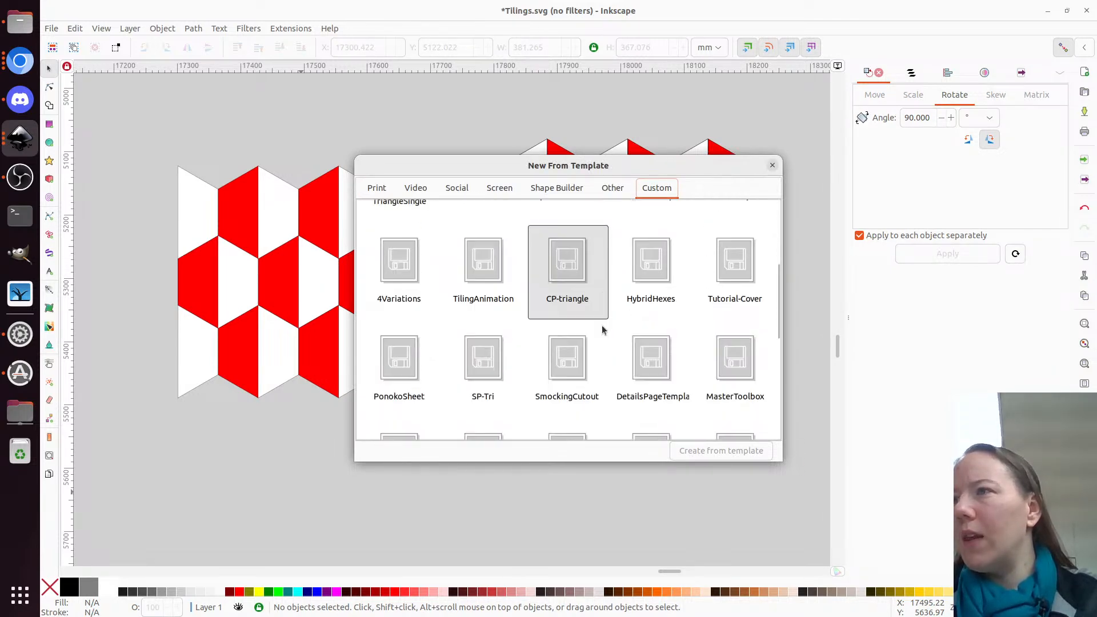
pyautogui.scroll(-3, 651, 308)
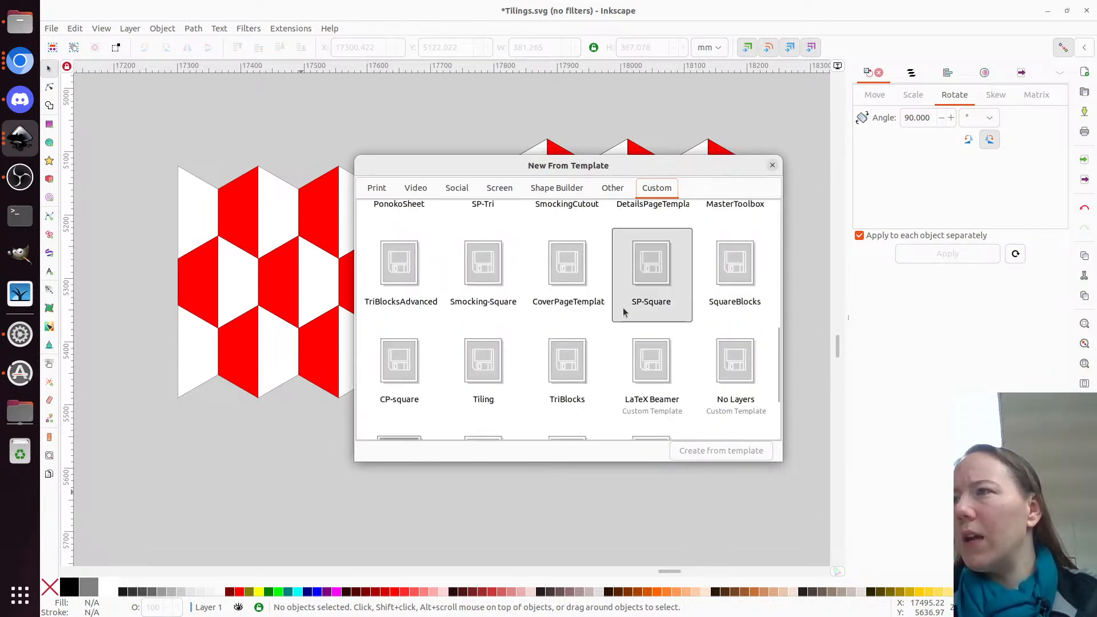
pyautogui.click(569, 371)
pyautogui.doubleClick(569, 372)
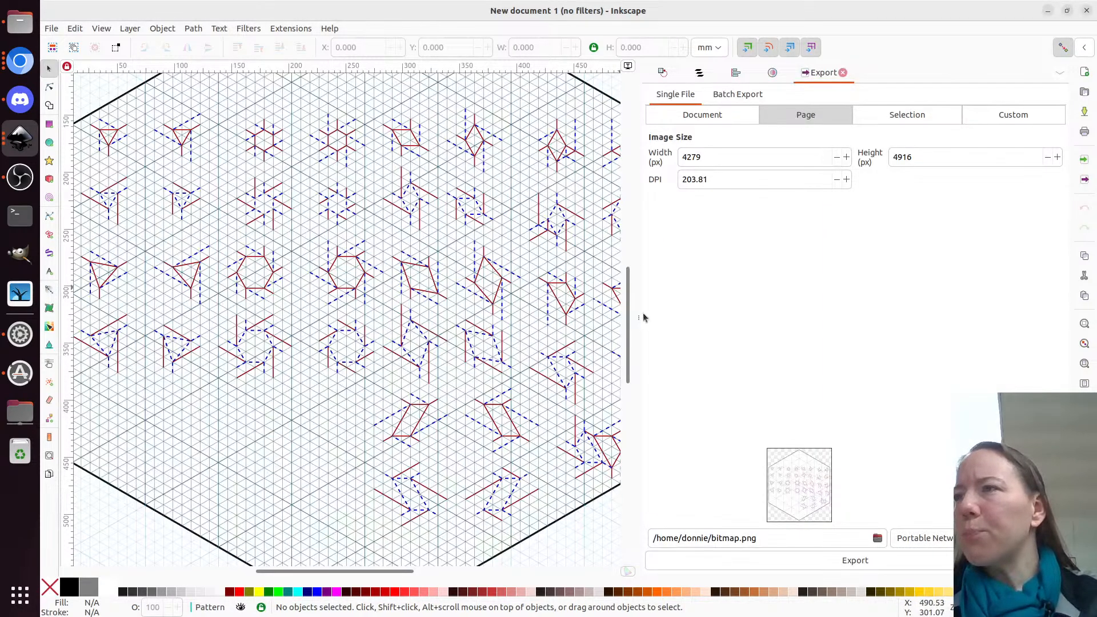
pyautogui.moveTo(639, 318); pyautogui.dragTo(912, 335)
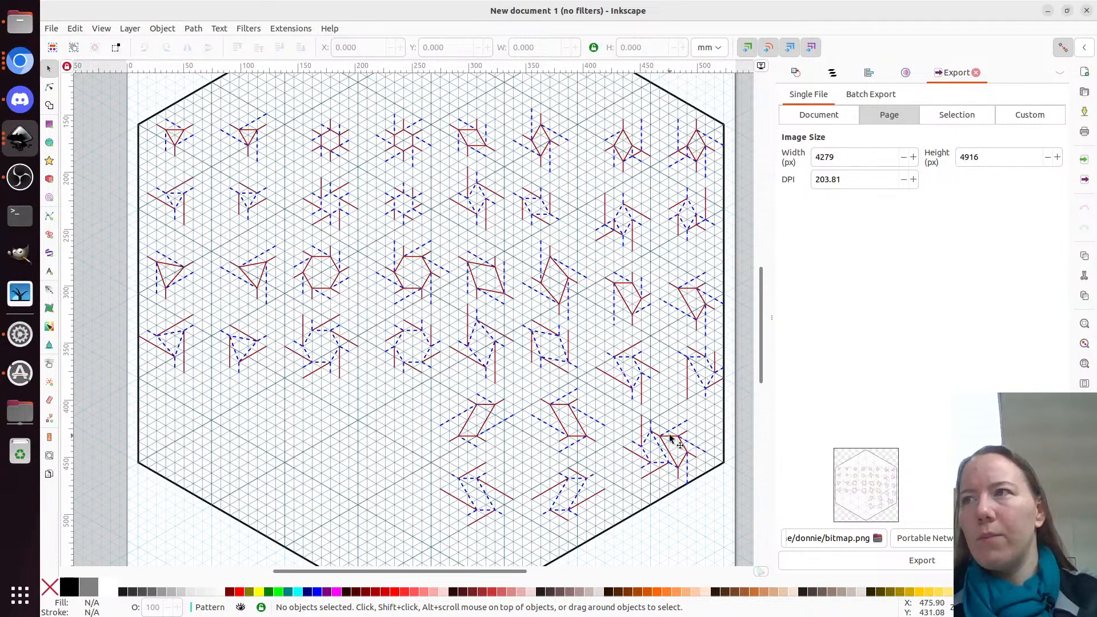
pyautogui.click(672, 440)
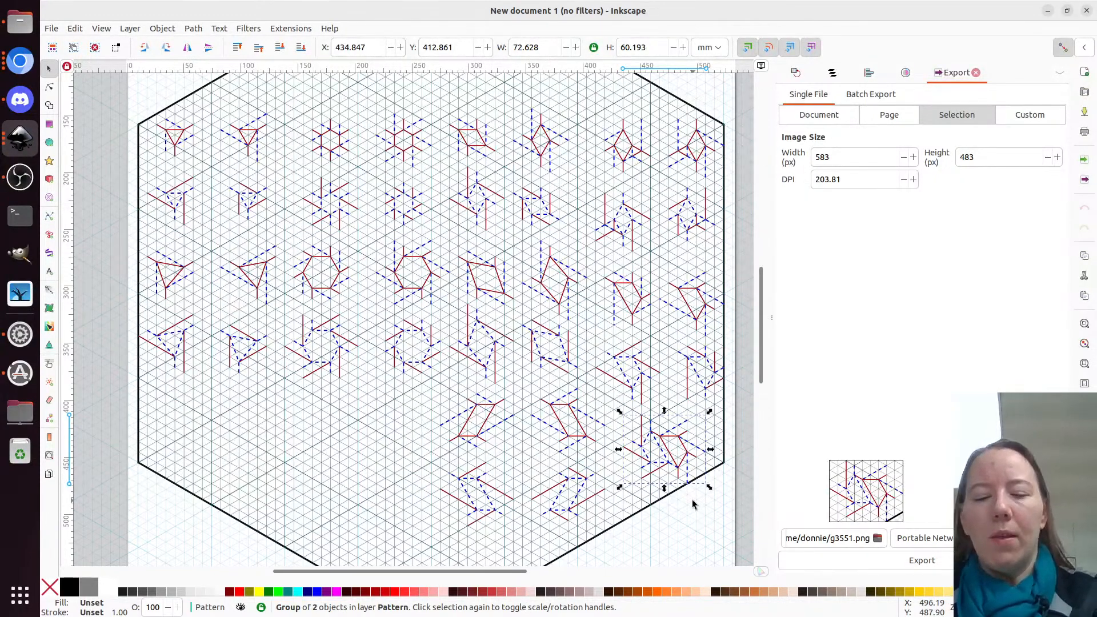
# Create a new document from the custom CP-triangle template and collapse the export panel to enlarge the canvas
pyautogui.hotkey('ctrl', 'alt', 'n')
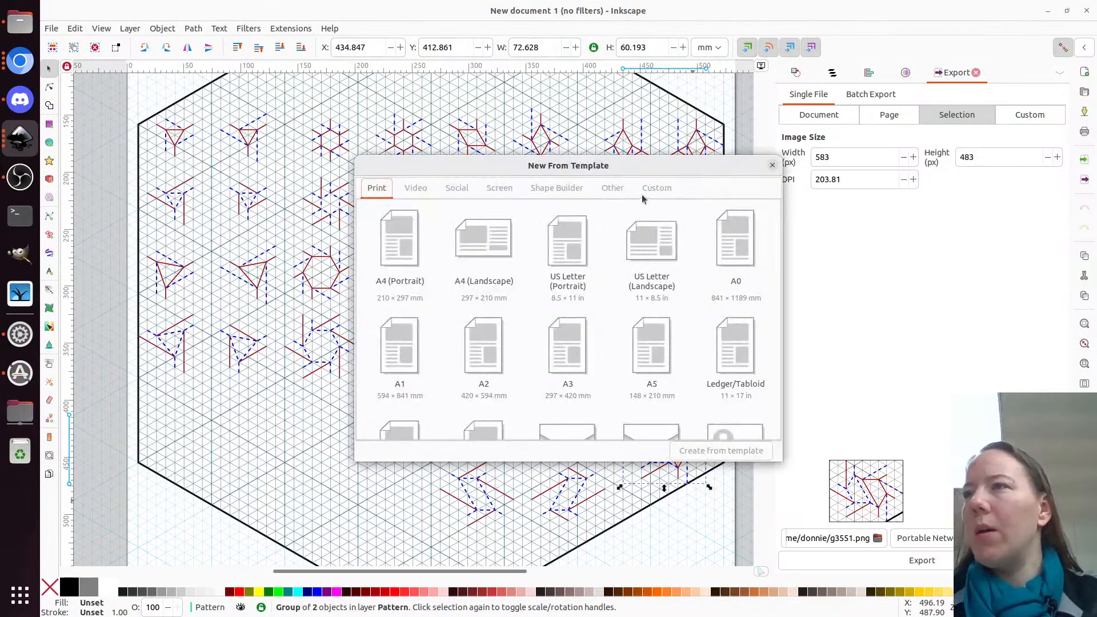
pyautogui.click(656, 187)
pyautogui.scroll(-1, 680, 348)
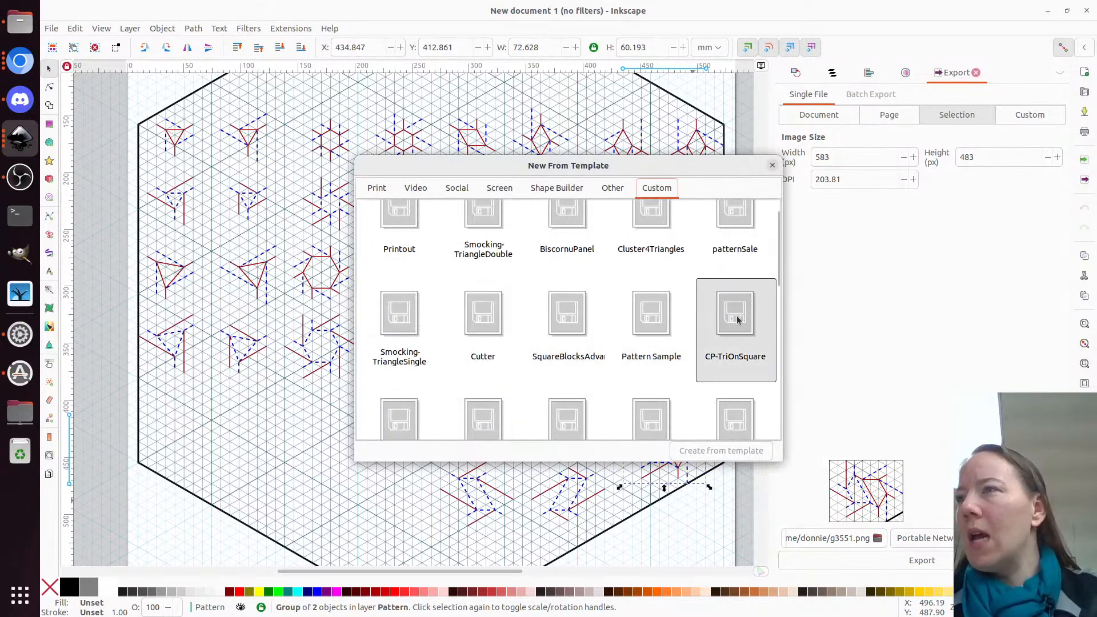
pyautogui.scroll(-2, 542, 312)
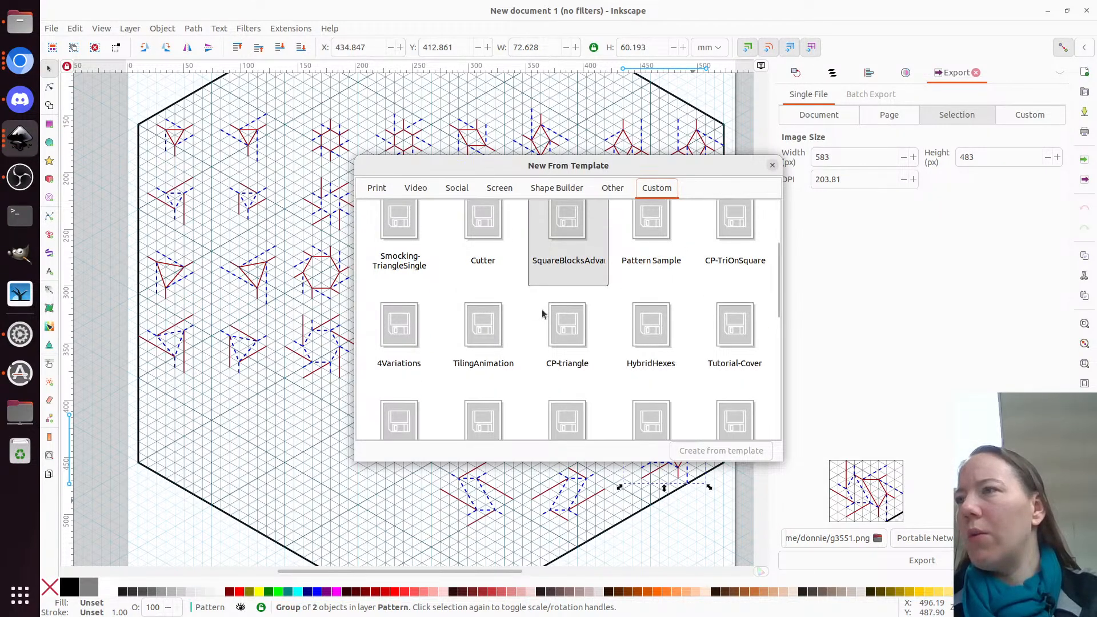
pyautogui.click(568, 330)
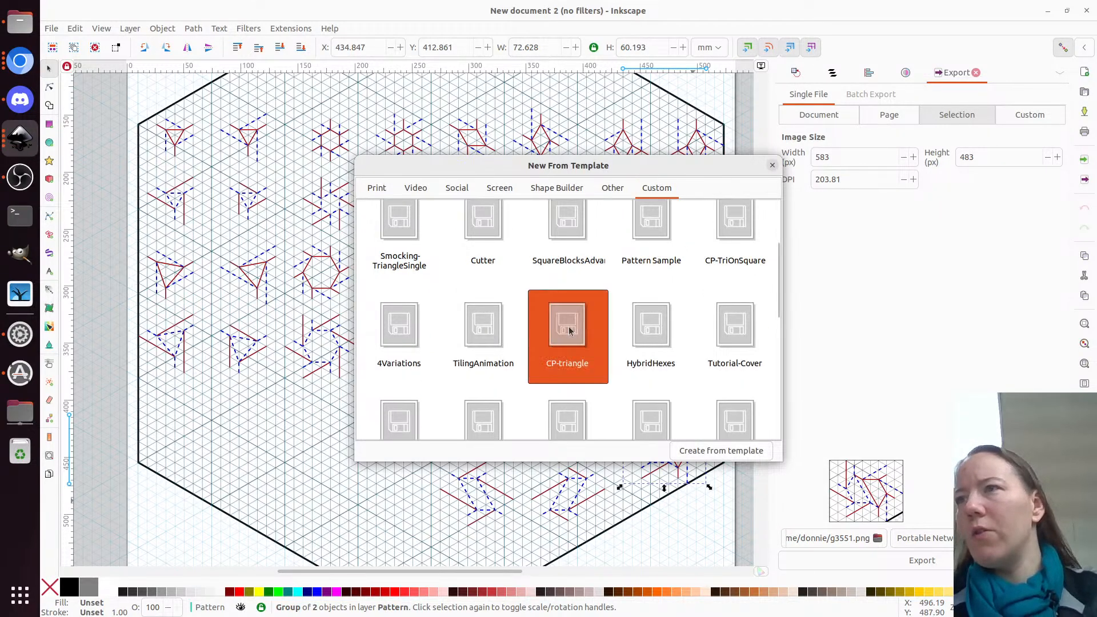
pyautogui.doubleClick(569, 330)
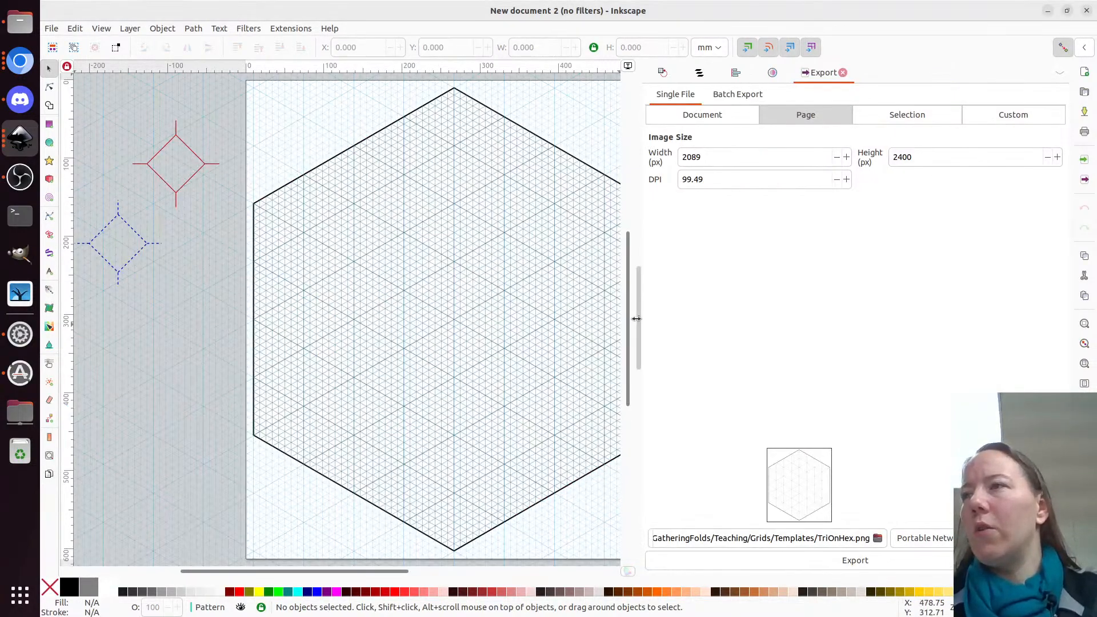
pyautogui.moveTo(638, 318); pyautogui.dragTo(1009, 302)
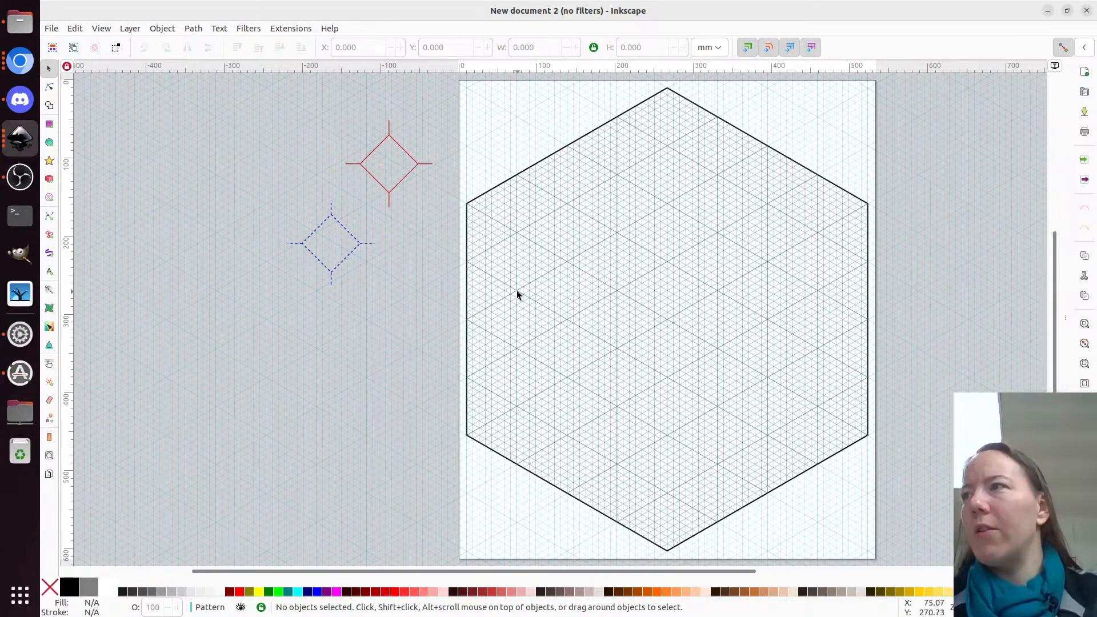
# Delete the template's sample squares, and paste the copied two-twist block near the hexagon's center at about X 226.3, Y 273.9 mm
pyautogui.hotkey('ctrl', 'a')
pyautogui.press('Delete')
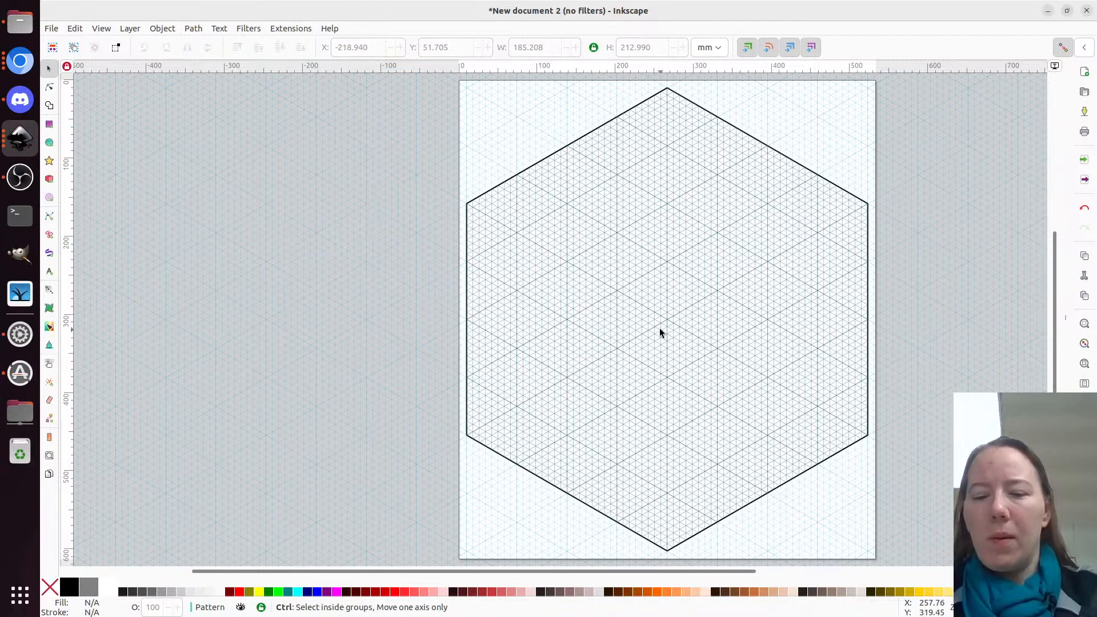
pyautogui.hotkey('ctrl', 'v')
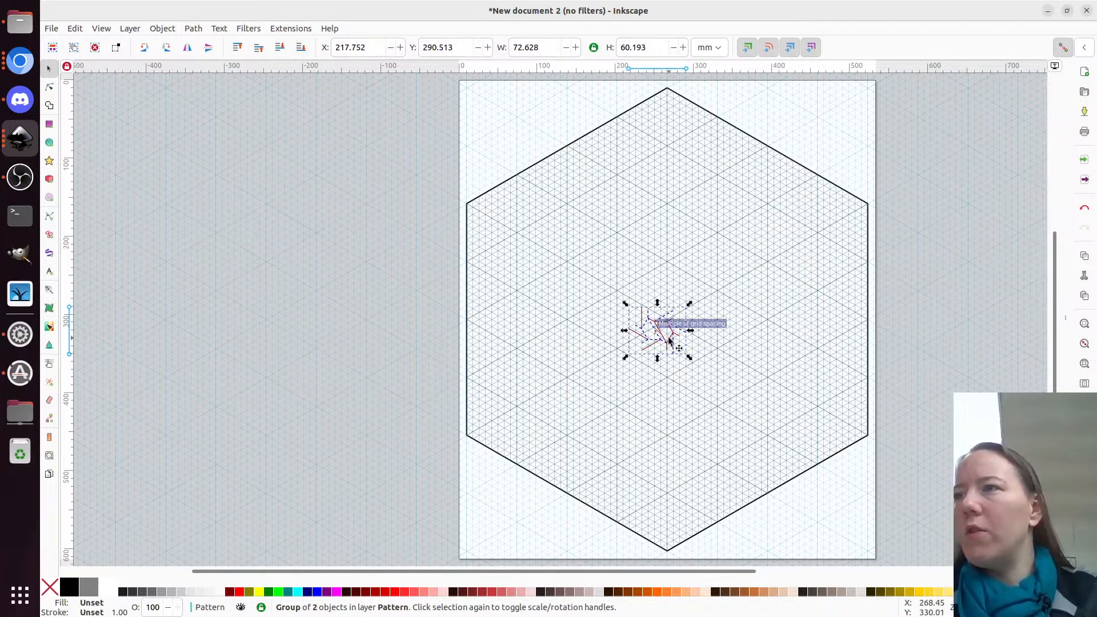
pyautogui.keyDown('ctrl'); pyautogui.scroll(2, 666, 330); pyautogui.keyUp('ctrl')
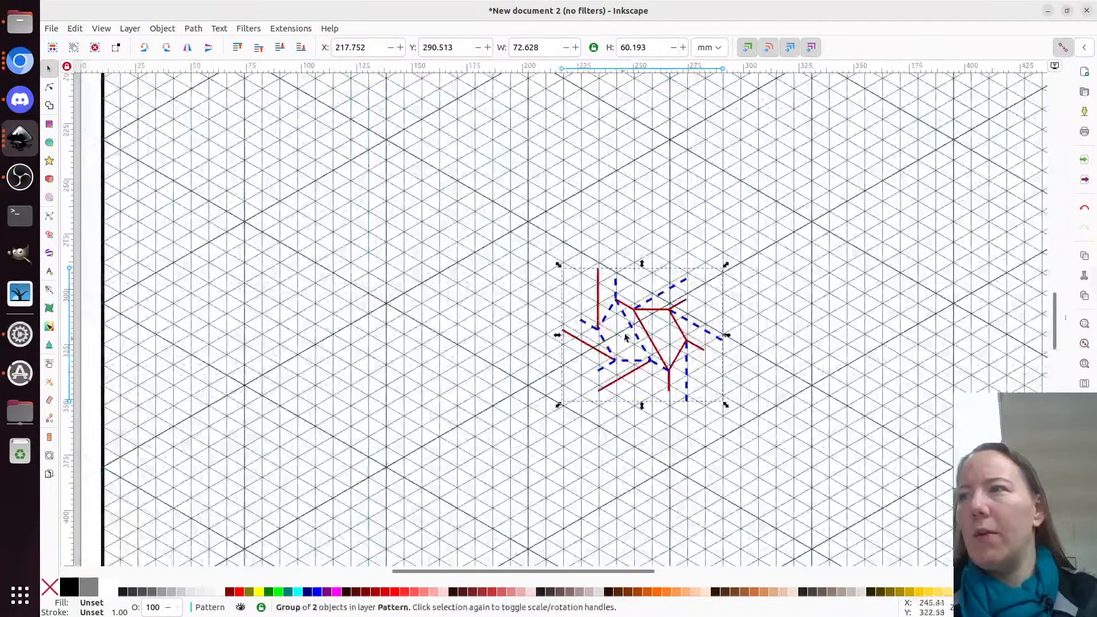
pyautogui.moveTo(644, 311); pyautogui.dragTo(663, 275)
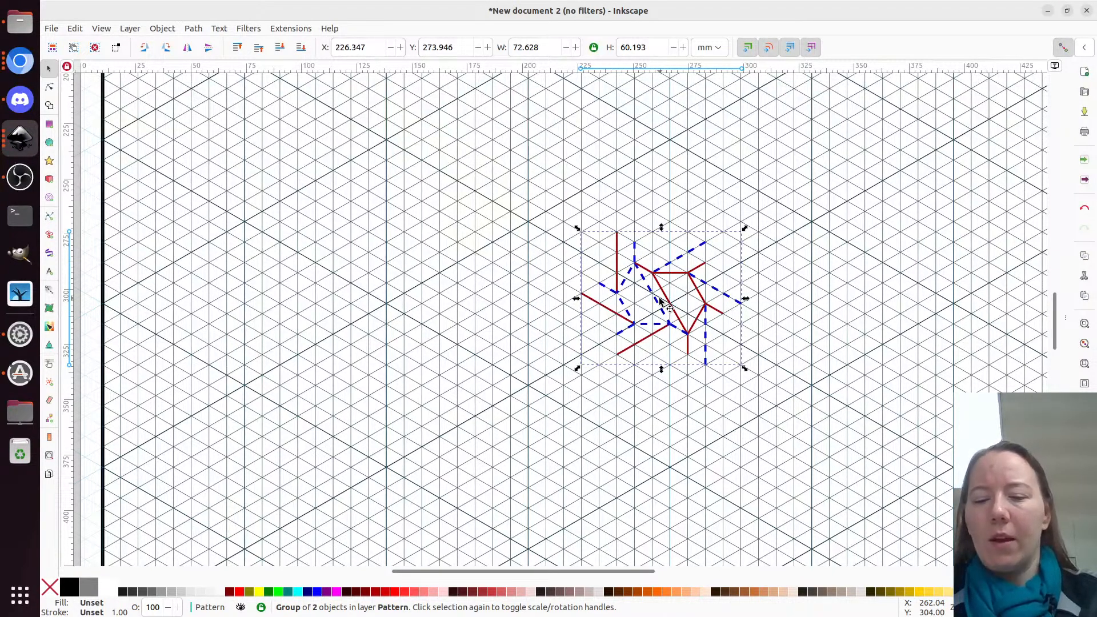
# Ungroup the pasted block and move its right-hand twist one grid step down-right to about X 266.3, Y 282.8 mm
pyautogui.hotkey('ctrl', 'shift', 'g')
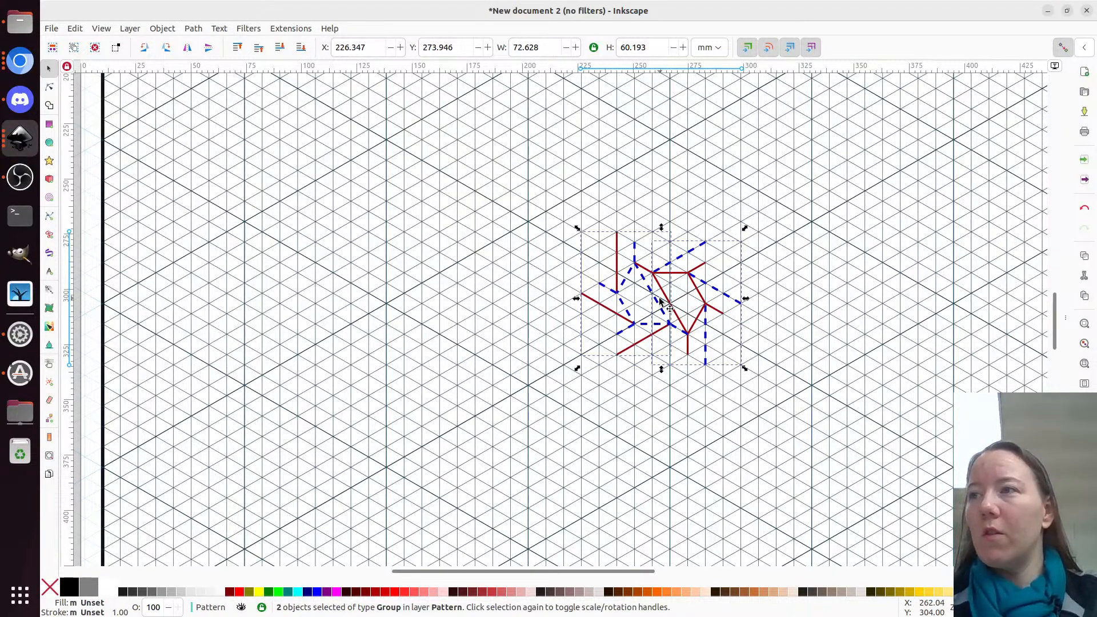
pyautogui.click(680, 465)
pyautogui.moveTo(666, 279); pyautogui.dragTo(687, 286)
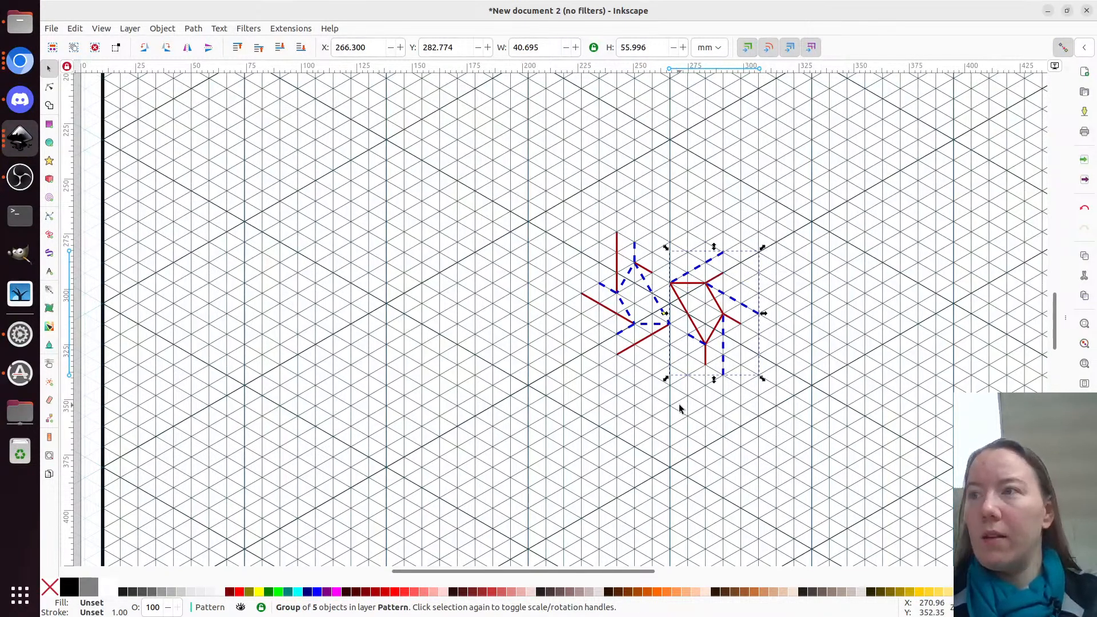
# Extend the red connecting line to the right twist's upper-left corner and the blue dashed one to the left twist's lower-right corner
pyautogui.press('n')
pyautogui.click(651, 272)
pyautogui.moveTo(652, 272); pyautogui.dragTo(670, 282)
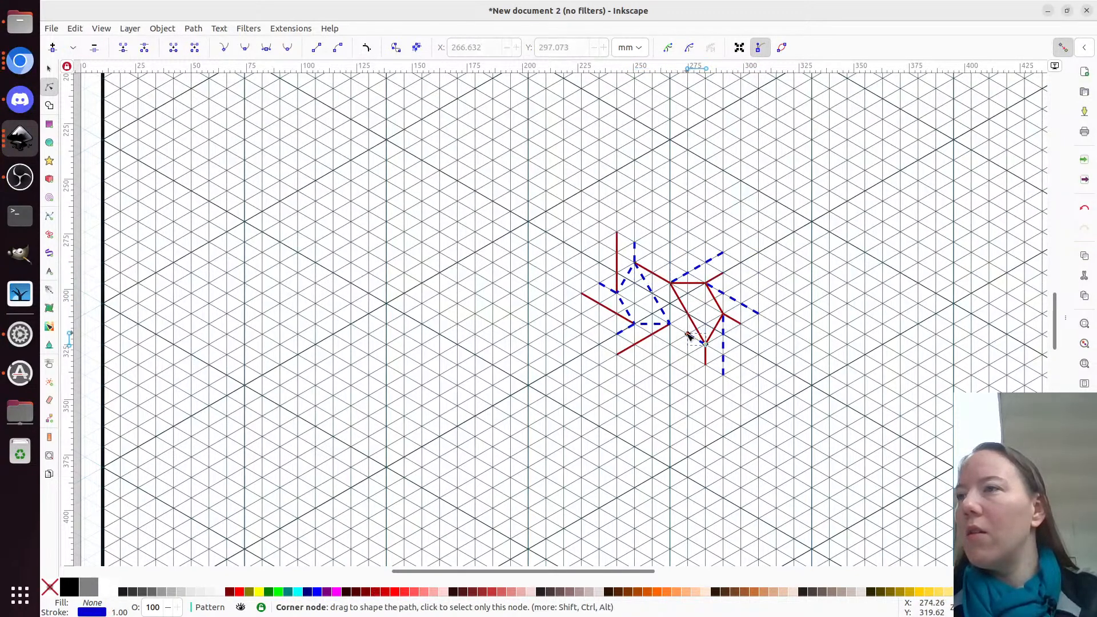
pyautogui.click(691, 336)
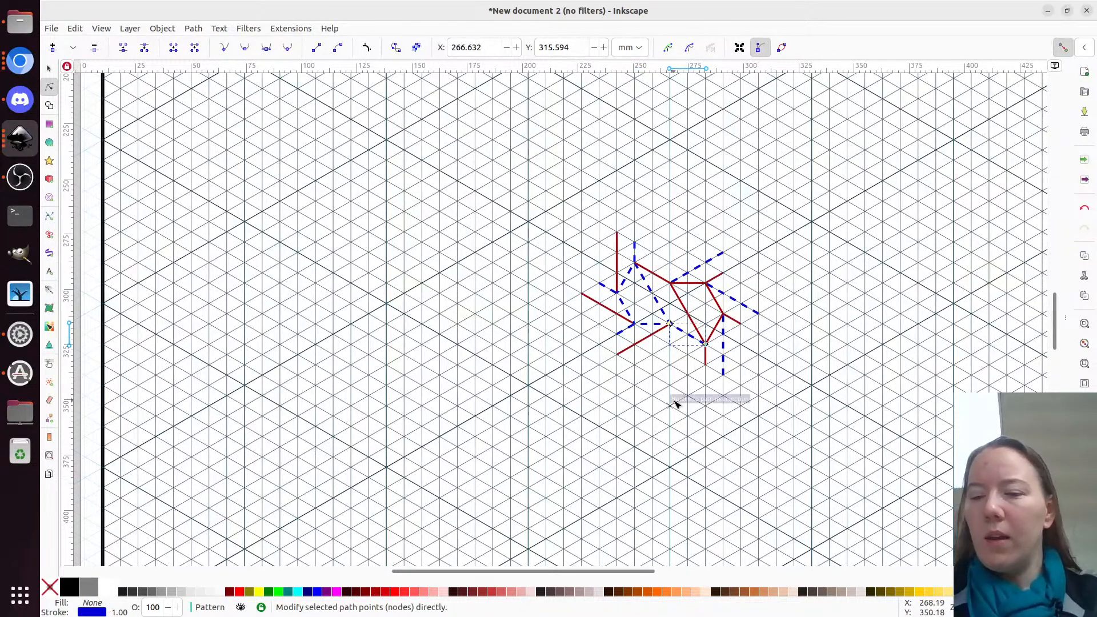
pyautogui.press('s')
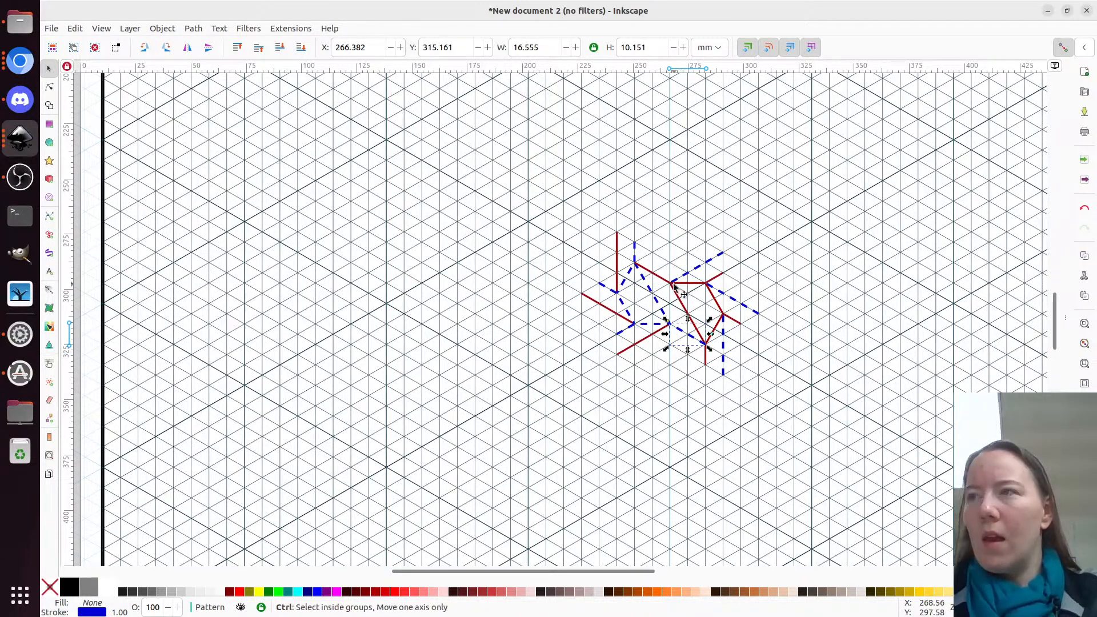
pyautogui.hotkey('ctrl', 'a')
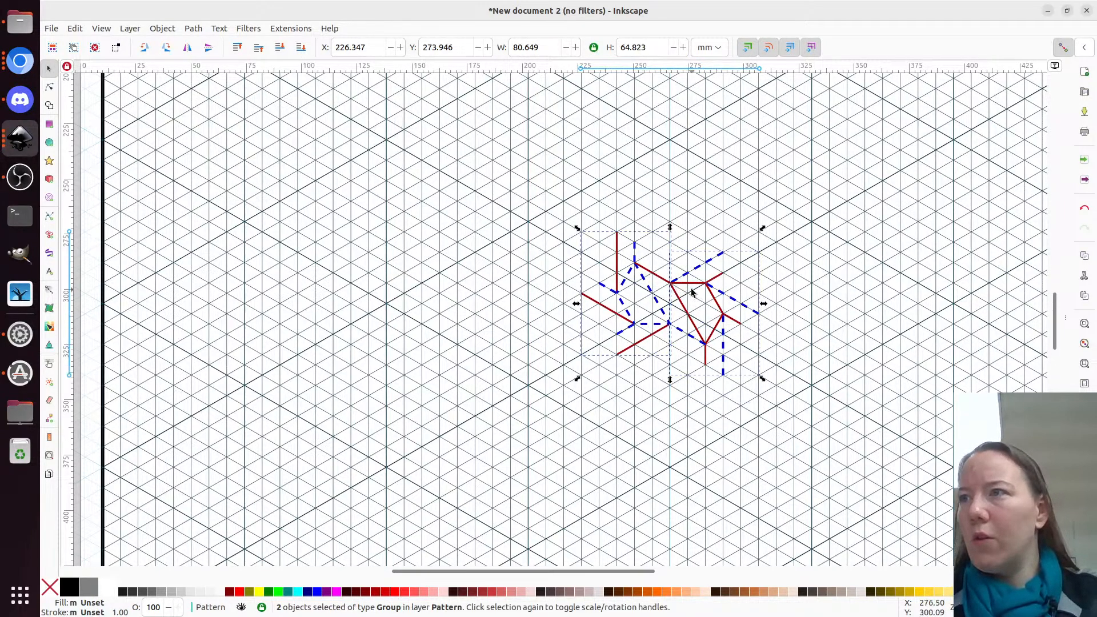
pyautogui.moveTo(691, 285)
pyautogui.mouseDown()
pyautogui.moveTo(690, 271)
pyautogui.moveTo(692, 281)
pyautogui.mouseUp()
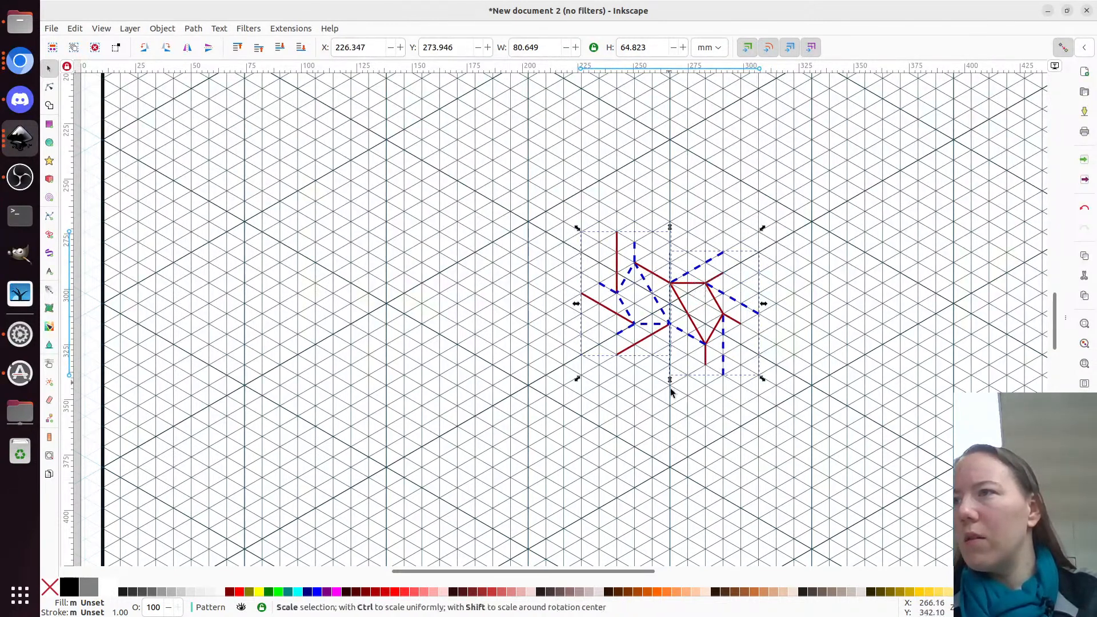
pyautogui.click(669, 385)
pyautogui.scroll(5, 678, 302)
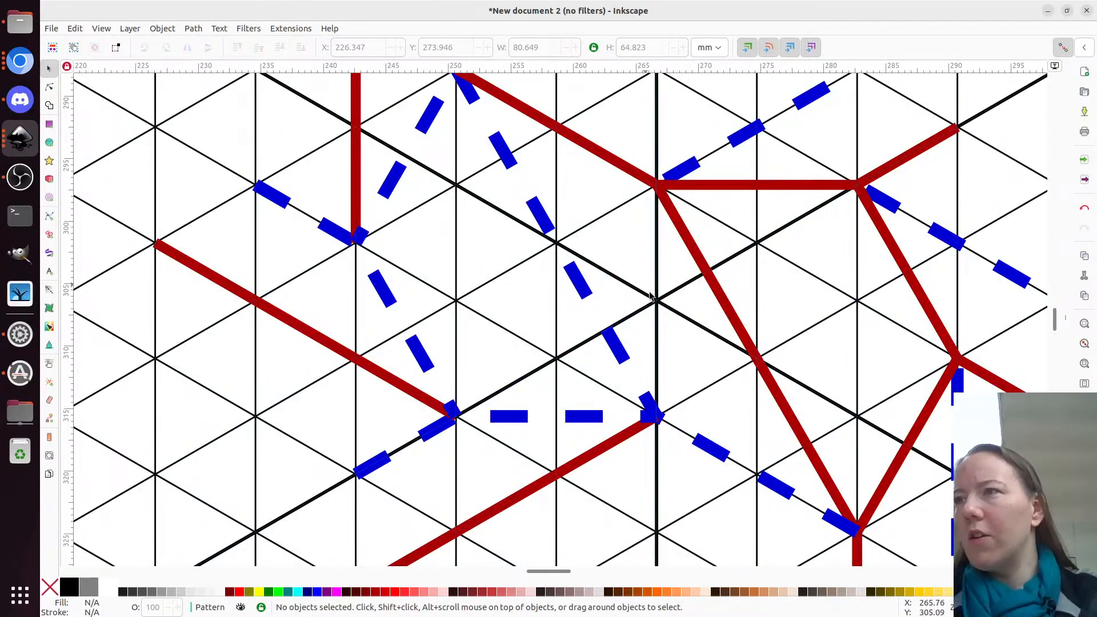
pyautogui.scroll(-6, 646, 289)
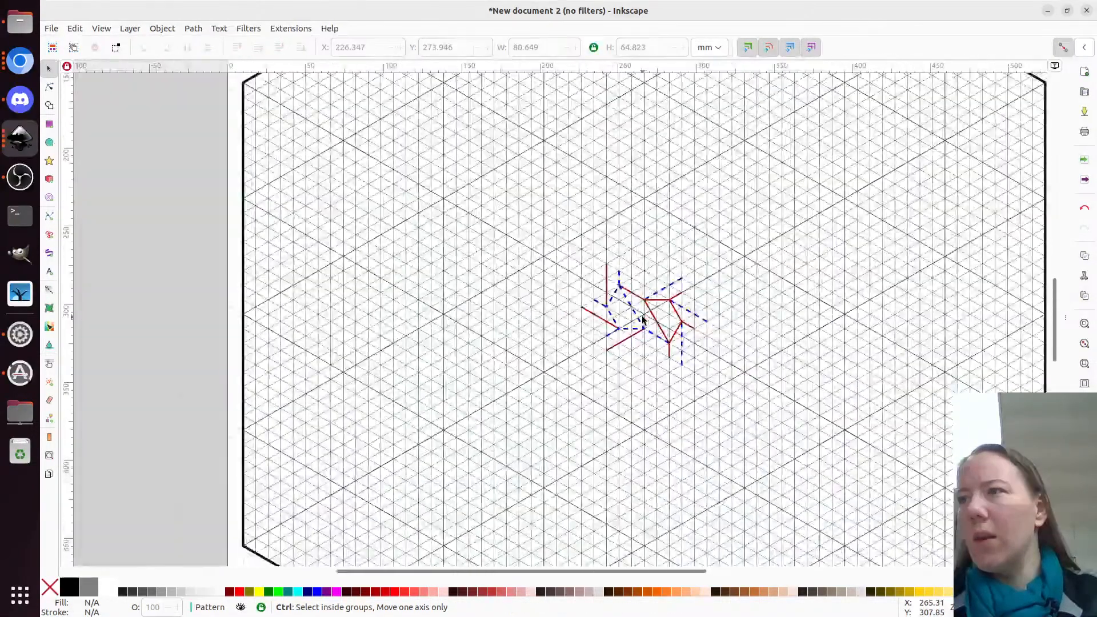
pyautogui.scroll(1, 643, 320)
pyautogui.hscroll(5, 628, 337)
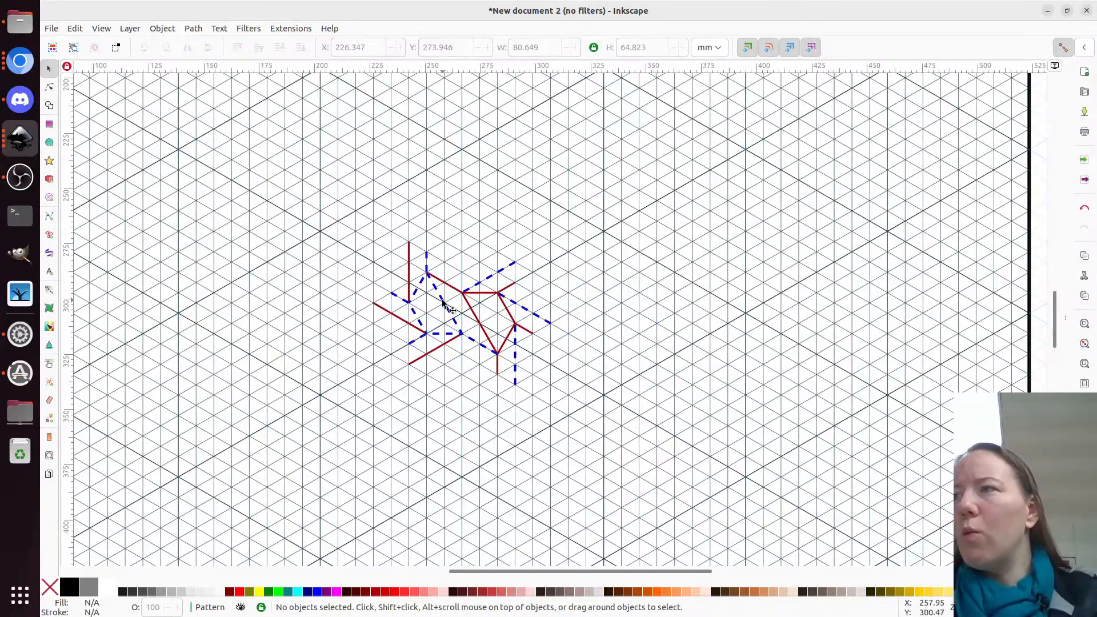
# Duplicate the twist pair twice, placing one copy up-right of the original and the other down-right at about X 314.6, Y 297.1 mm
pyautogui.press('ctrl')
pyautogui.hotkey('ctrl', 'a')
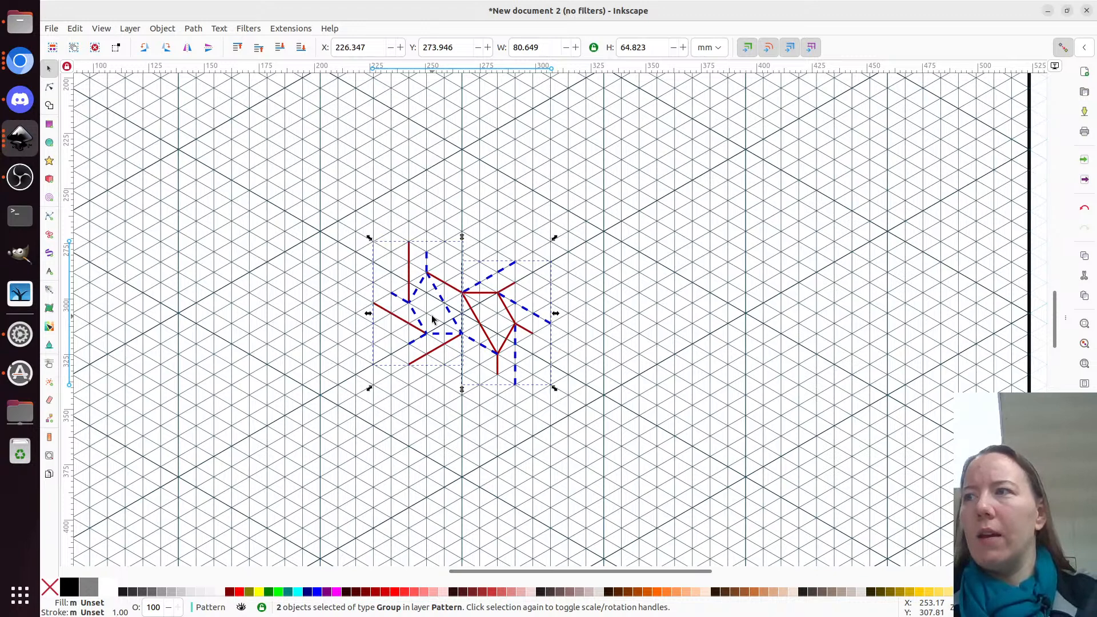
pyautogui.press('ctrl')
pyautogui.hotkey('ctrl', 'd')
pyautogui.moveTo(411, 302); pyautogui.dragTo(608, 363)
pyautogui.hotkey('ctrl', 'd')
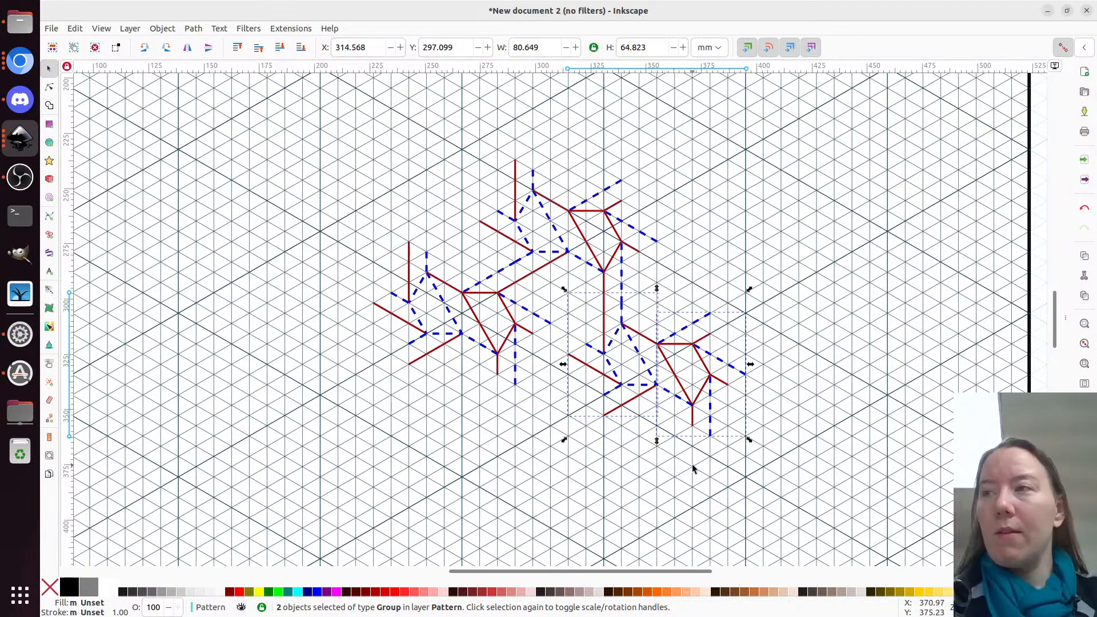
# Delete the lower-right copy and reposition the remaining copy up-right of the original twist pair, leaving a gap between them
pyautogui.press('Delete')
pyautogui.moveTo(464, 130); pyautogui.dragTo(690, 342)
pyautogui.moveTo(556, 232); pyautogui.dragTo(539, 248)
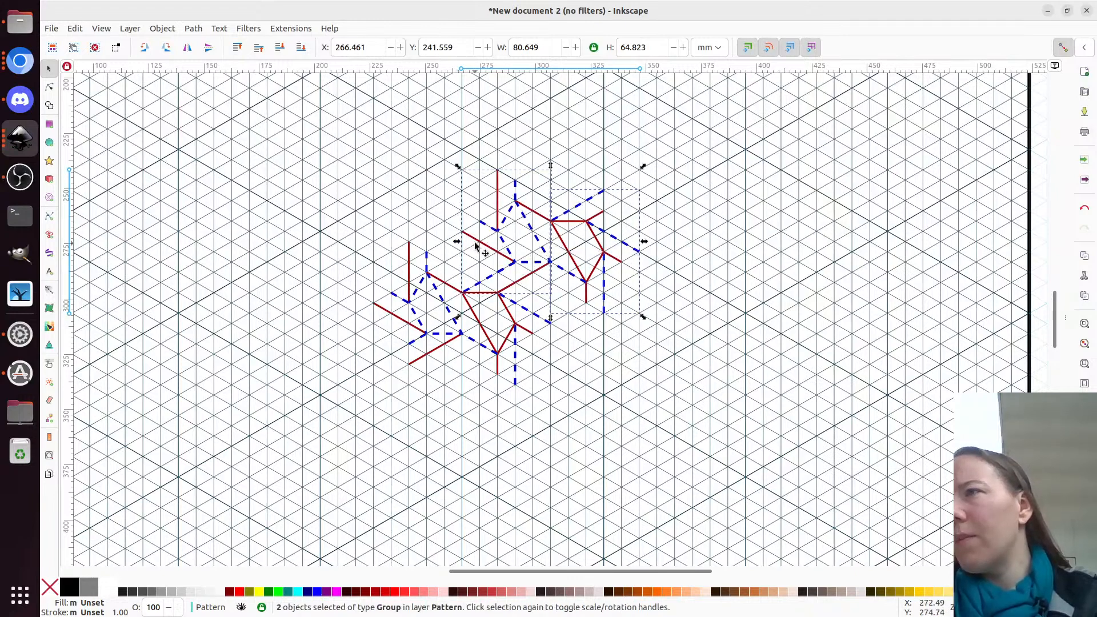
pyautogui.moveTo(549, 241); pyautogui.dragTo(588, 219)
# Shorten the red and blue dashed pleat lines at the lower left of both twist pairs by one grid step
pyautogui.press('n')
pyautogui.press('Escape')
pyautogui.click(536, 250)
pyautogui.keyDown('shift'); pyautogui.click(541, 266); pyautogui.keyUp('shift')
pyautogui.moveTo(540, 286)
pyautogui.mouseDown()
pyautogui.moveTo(522, 246)
pyautogui.moveTo(549, 241)
pyautogui.mouseUp()
pyautogui.click(409, 345)
pyautogui.keyDown('shift'); pyautogui.click(411, 361); pyautogui.keyUp('shift')
pyautogui.moveTo(412, 379)
pyautogui.mouseDown()
pyautogui.moveTo(400, 334)
pyautogui.moveTo(426, 336)
pyautogui.mouseUp()
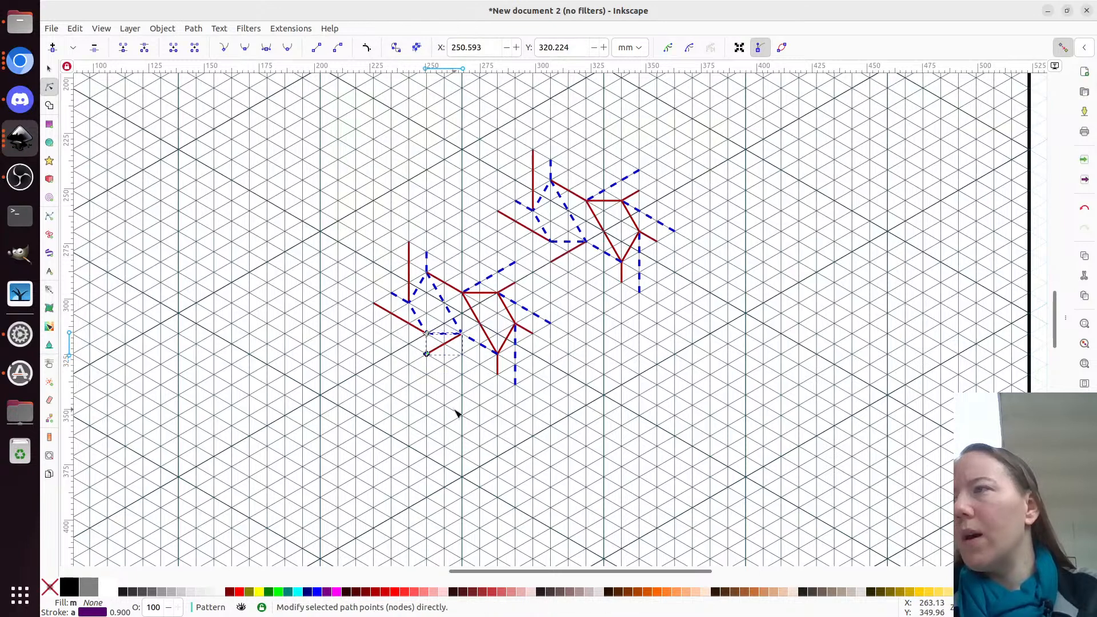
# Move the upper twist-pair copy onto the original's upper-right pleat lines and place another duplicate down-right of the original, leaving a gap
pyautogui.press('s')
pyautogui.click(454, 409)
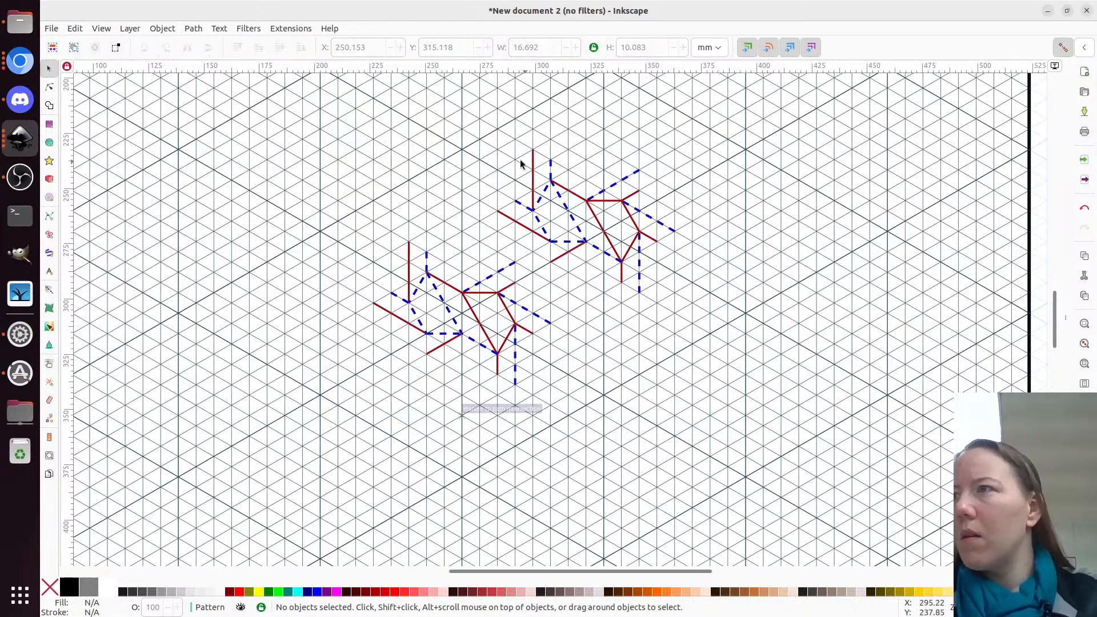
pyautogui.click(549, 182)
pyautogui.keyDown('shift'); pyautogui.click(606, 204); pyautogui.keyUp('shift')
pyautogui.moveTo(607, 206); pyautogui.dragTo(653, 378)
pyautogui.hotkey('ctrl', 'd')
# Shorten the upward red and blue dashed pleat lines at the upper left of all three twist pairs by one grid step
pyautogui.click(586, 342)
pyautogui.moveTo(604, 333); pyautogui.dragTo(604, 353)
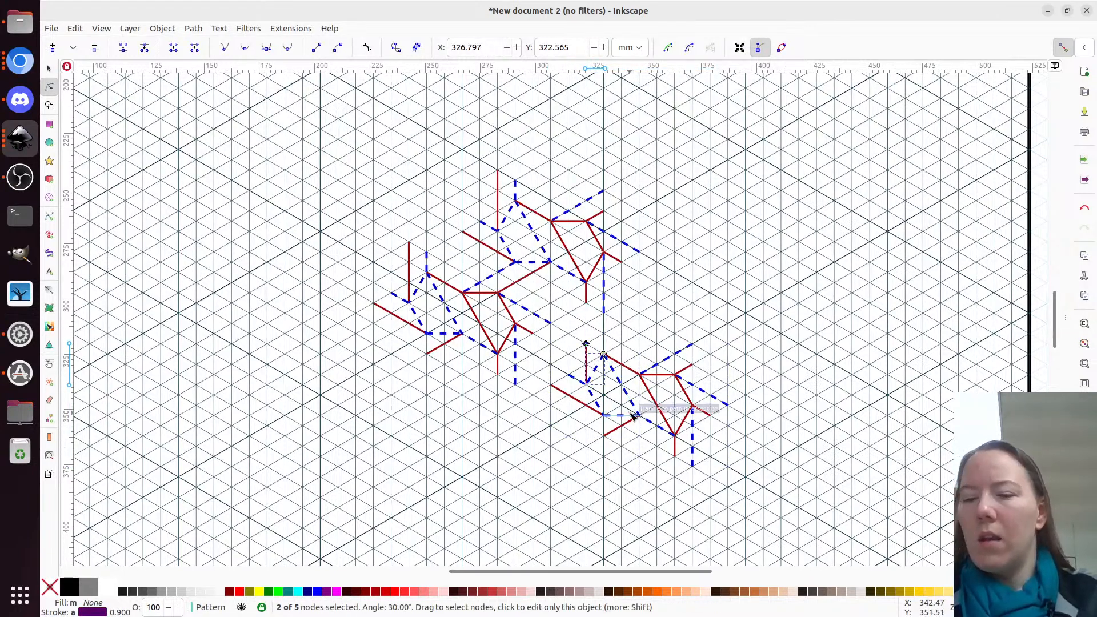
pyautogui.click(498, 197)
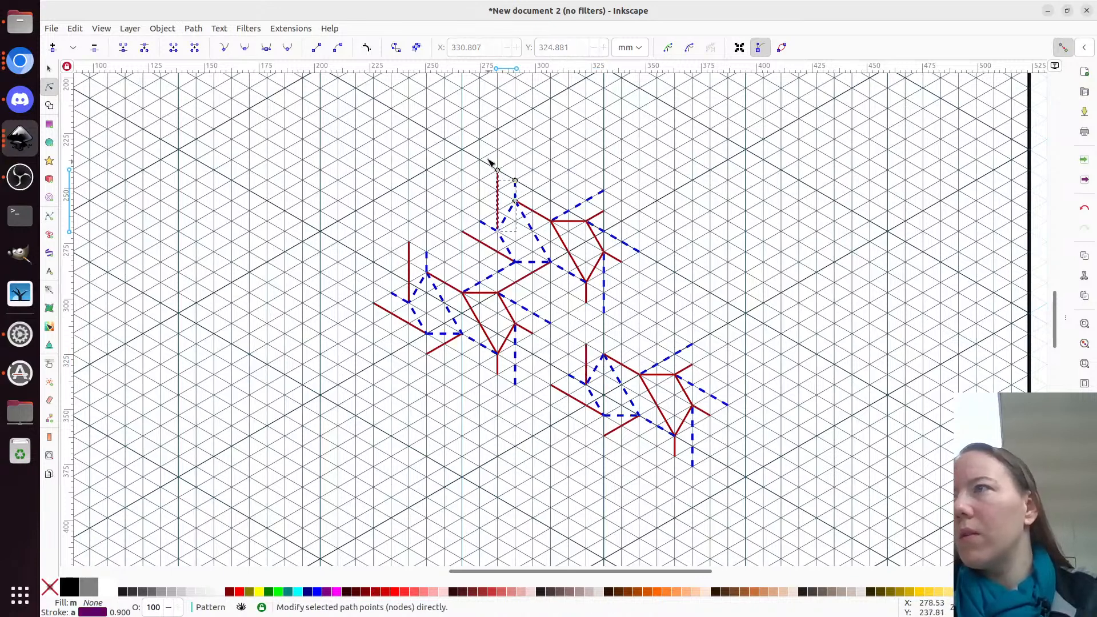
pyautogui.moveTo(498, 171); pyautogui.dragTo(518, 200)
pyautogui.click(425, 257)
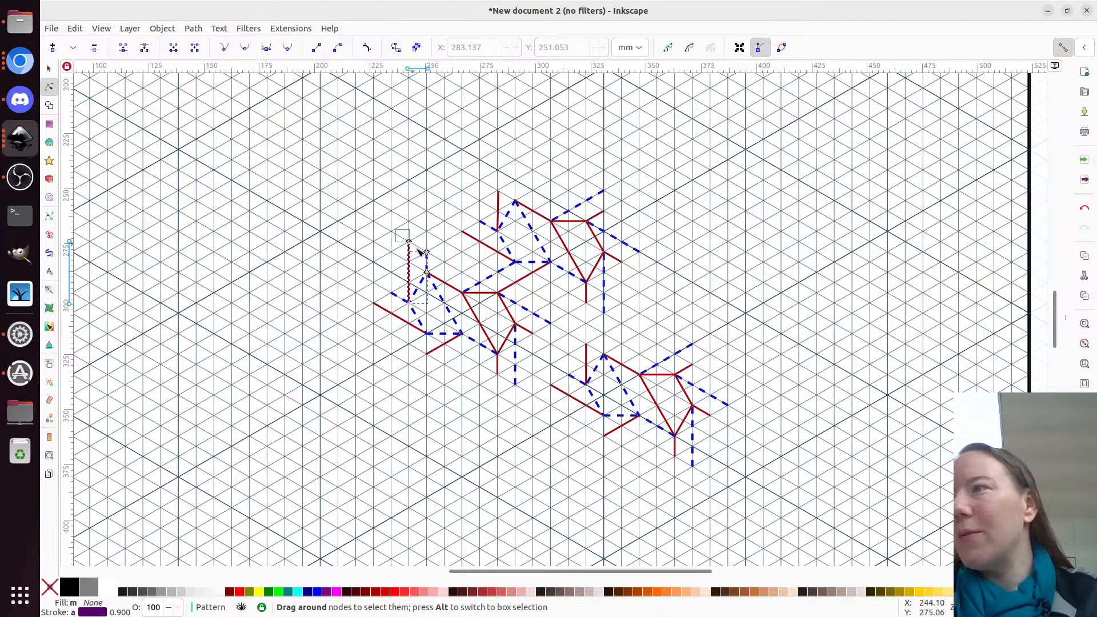
pyautogui.moveTo(426, 255); pyautogui.dragTo(427, 275)
# Lengthen the red and blue dashed pleat lines running up-left from all three twist pairs by one grid step
pyautogui.click(557, 390)
pyautogui.moveTo(537, 396); pyautogui.dragTo(551, 364)
pyautogui.click(394, 295)
pyautogui.keyDown('shift'); pyautogui.click(384, 309); pyautogui.keyUp('shift')
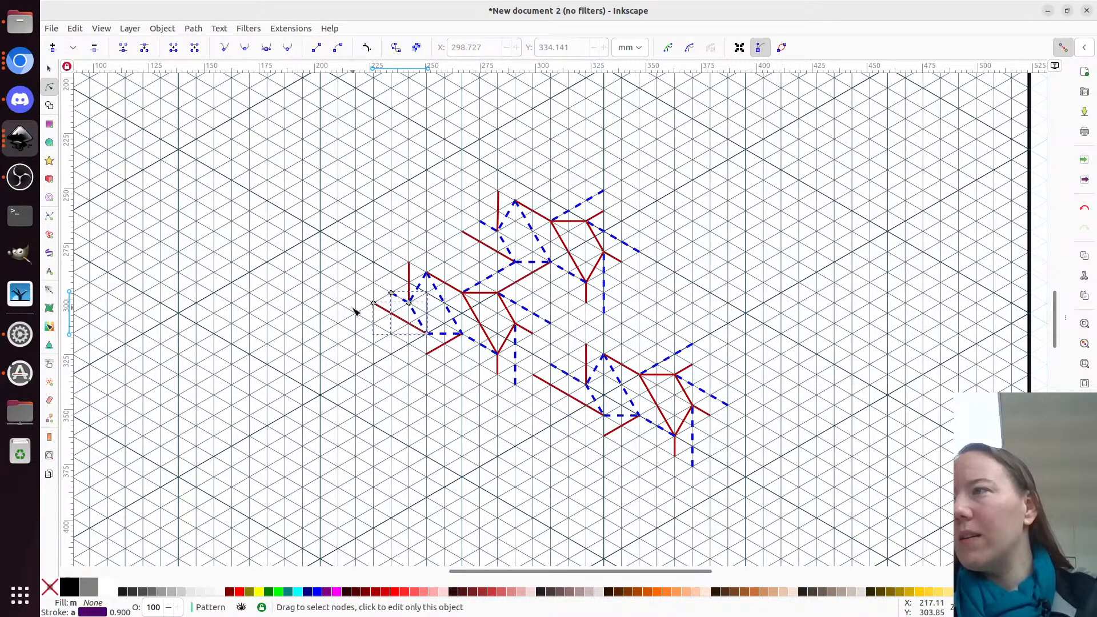
pyautogui.moveTo(392, 295); pyautogui.dragTo(374, 286)
pyautogui.click(484, 223)
pyautogui.keyDown('shift'); pyautogui.click(470, 236); pyautogui.keyUp('shift')
pyautogui.moveTo(451, 237); pyautogui.dragTo(466, 216)
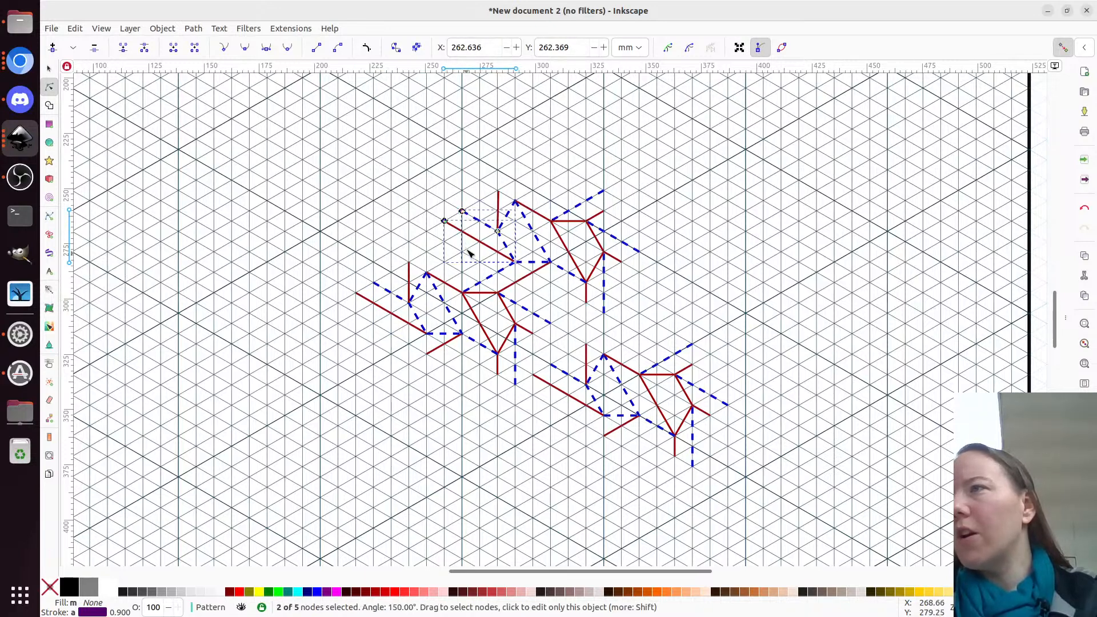
# Join the lower-right pair to the others at about X 298.5, Y 301.3 mm and place a copy up-left at about X 178.2, Y 231.8 mm
pyautogui.press('s')
pyautogui.click(449, 245)
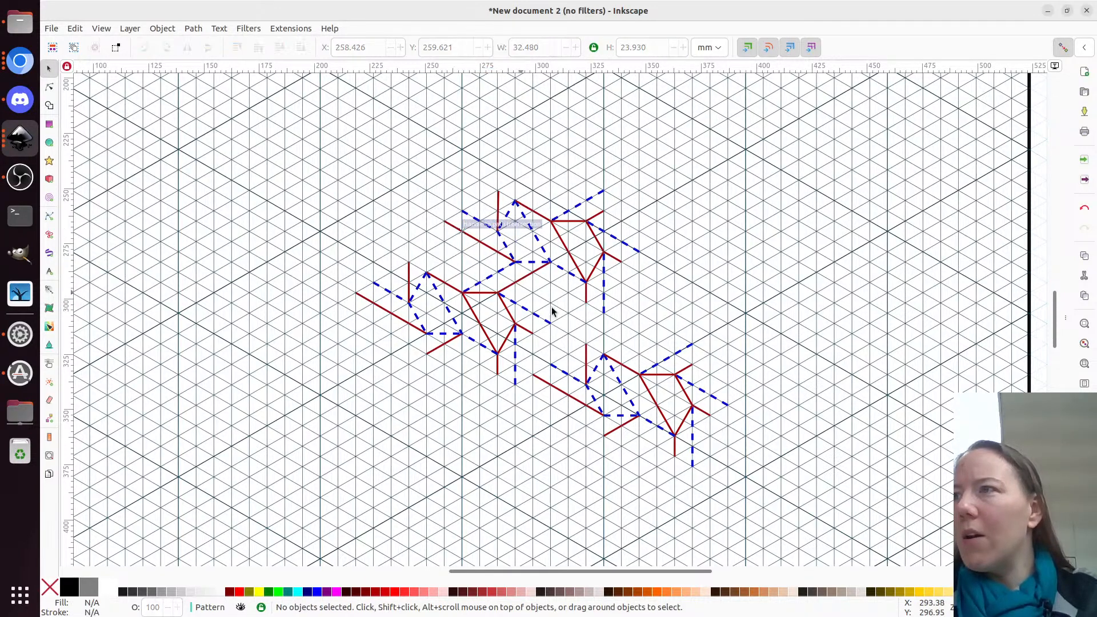
pyautogui.click(600, 370)
pyautogui.keyDown('shift'); pyautogui.click(654, 379); pyautogui.keyUp('shift')
pyautogui.moveTo(653, 379); pyautogui.dragTo(610, 325)
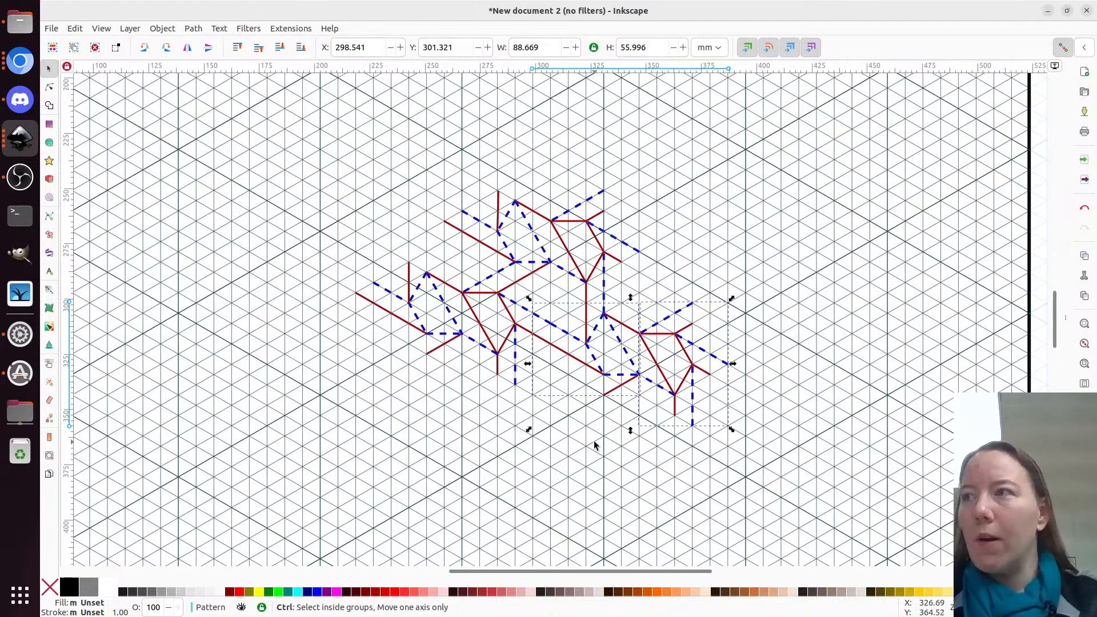
pyautogui.moveTo(665, 332); pyautogui.dragTo(418, 193)
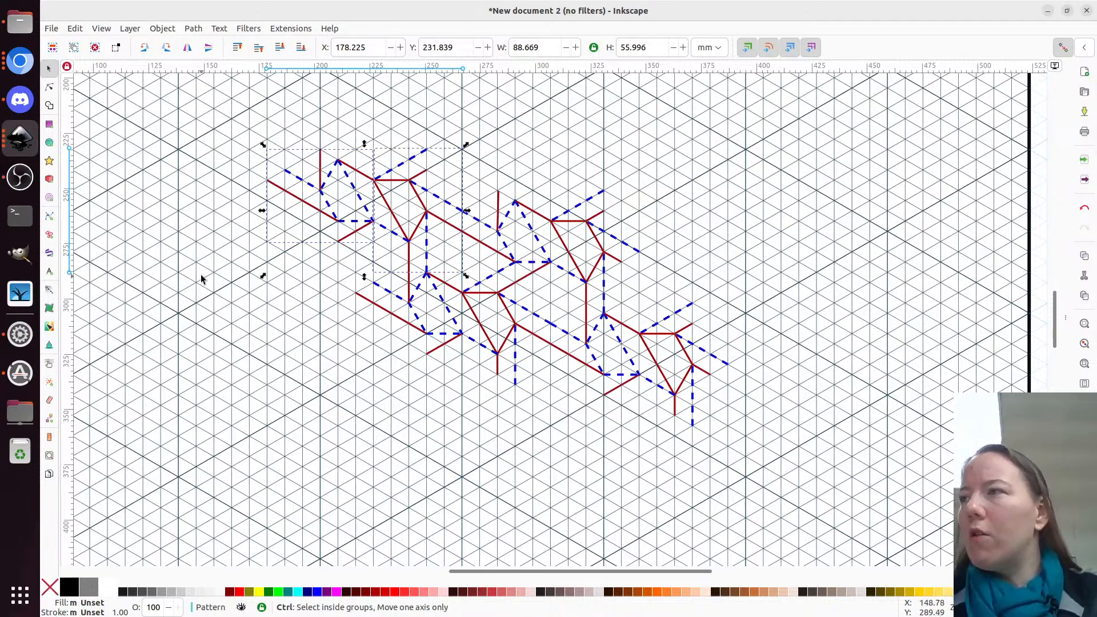
# Delete the two upper twist pairs, keeping only the original pair and the one joined to its lower right
pyautogui.keyDown('ctrl'); pyautogui.scroll(-1, 203, 280); pyautogui.keyUp('ctrl')
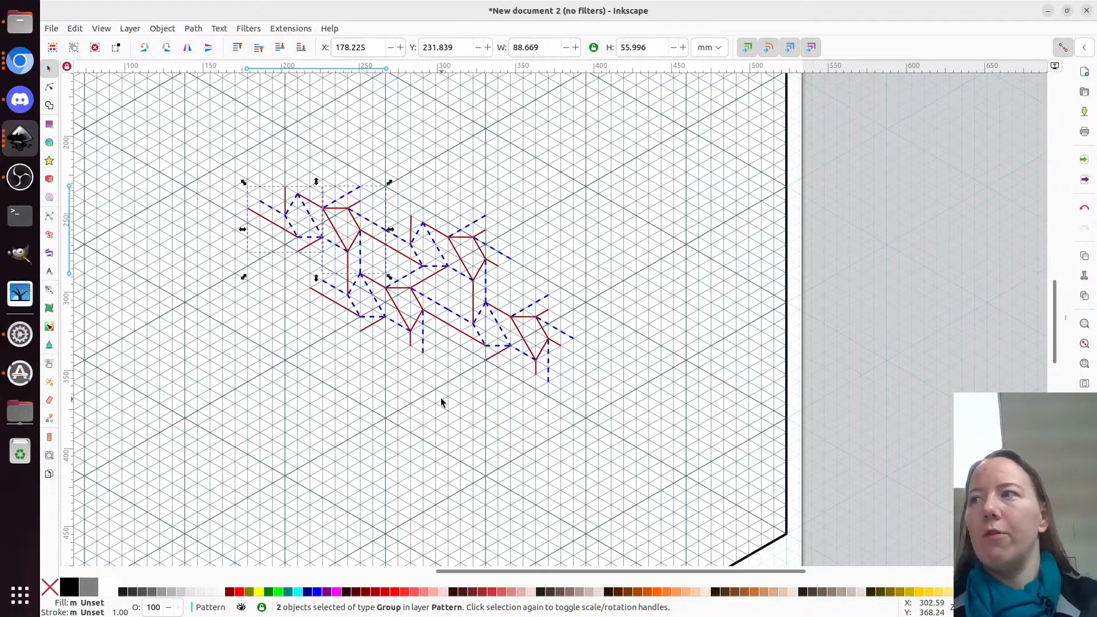
pyautogui.moveTo(361, 317); pyautogui.dragTo(408, 327)
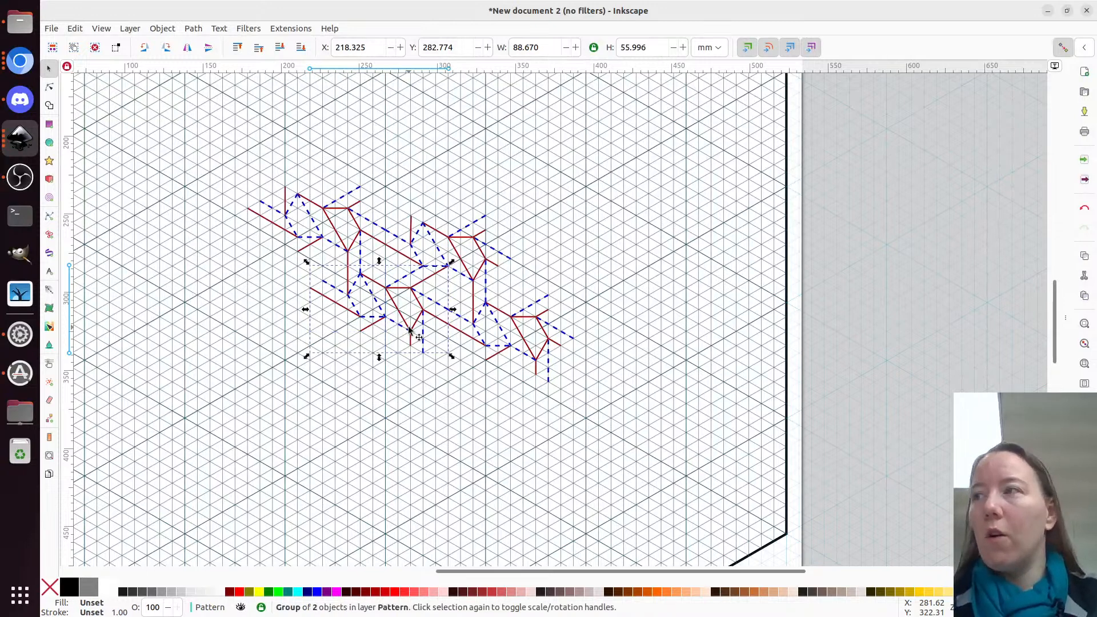
pyautogui.moveTo(598, 417); pyautogui.dragTo(429, 281)
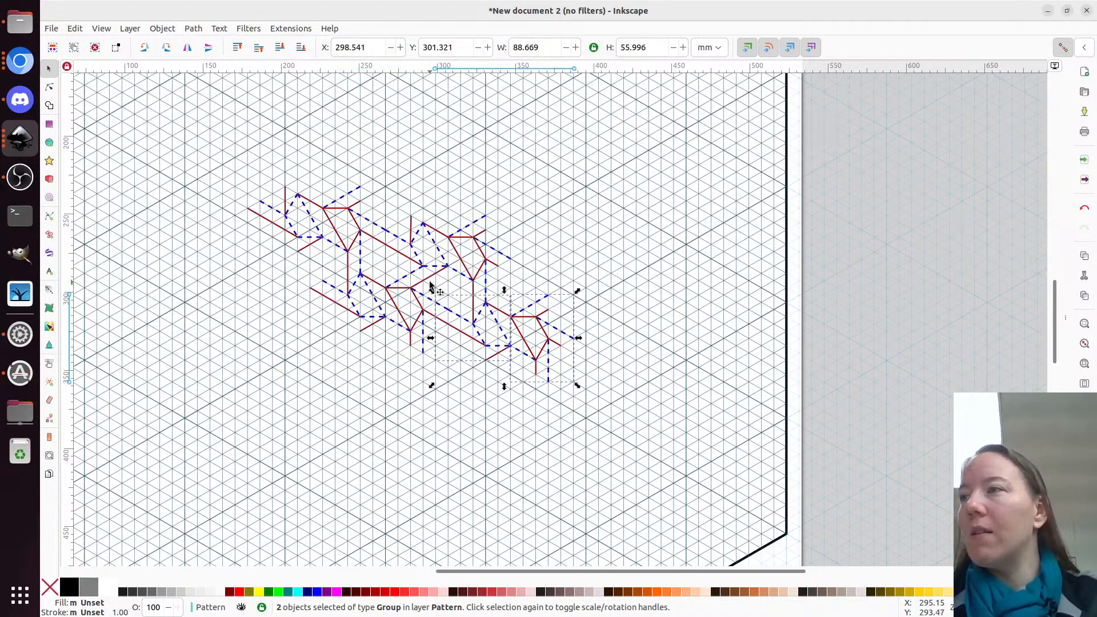
pyautogui.moveTo(231, 154); pyautogui.dragTo(519, 324)
pyautogui.press('Delete')
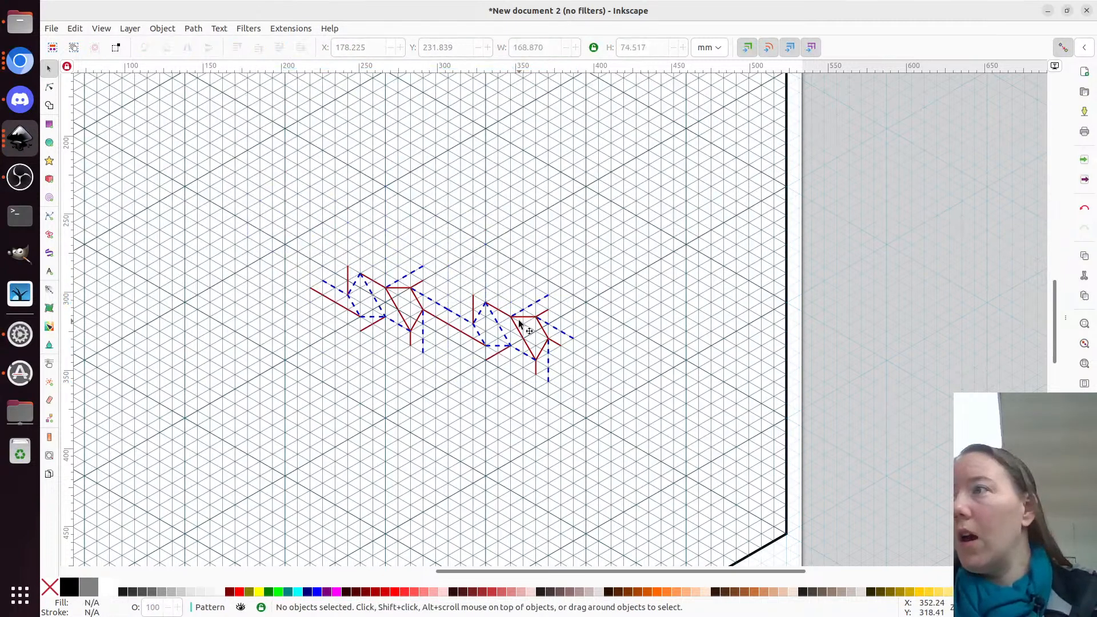
# Extend the row with duplicates of the two joined pairs at about X 378.7, Y 319.8 mm and X 57.9, Y 245.7 mm
pyautogui.hotkey('ctrl', 'a')
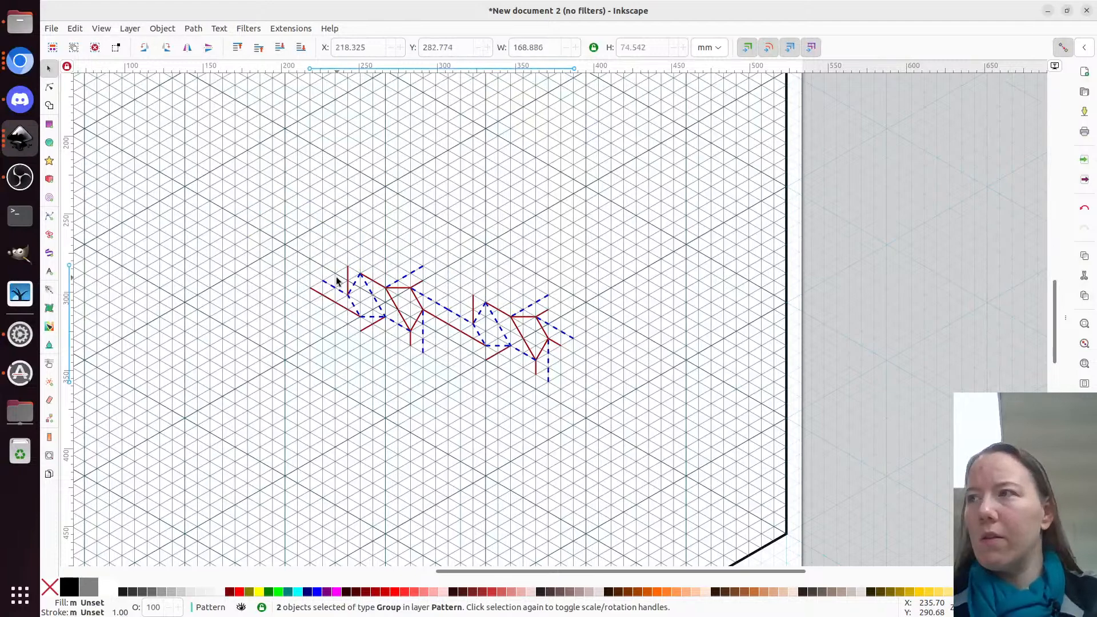
pyautogui.hotkey('ctrl', 'd')
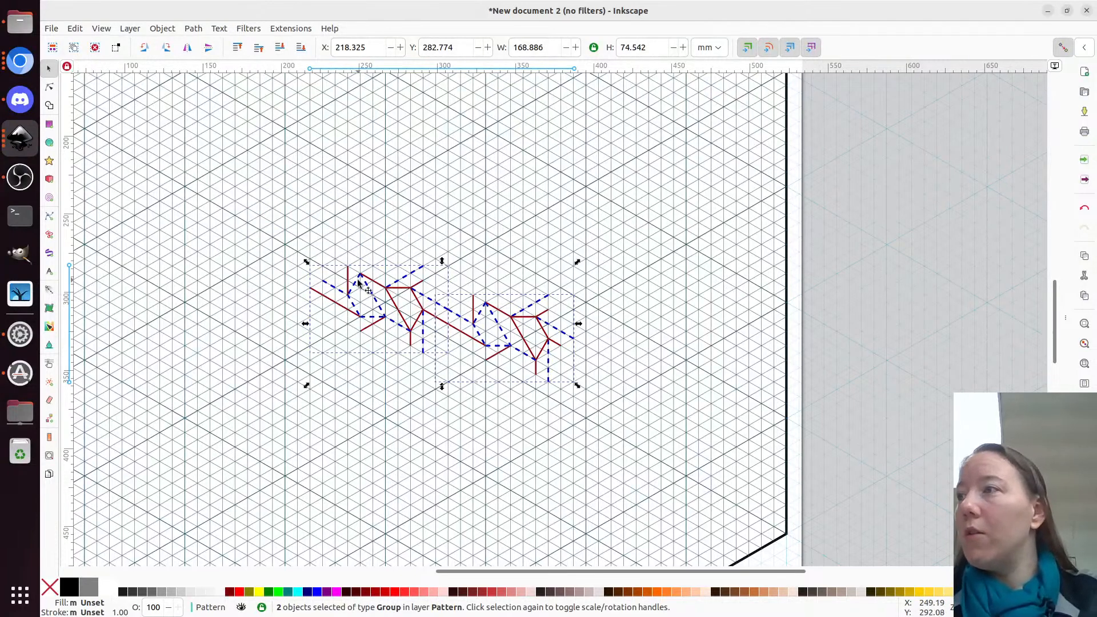
pyautogui.moveTo(368, 288); pyautogui.dragTo(618, 343)
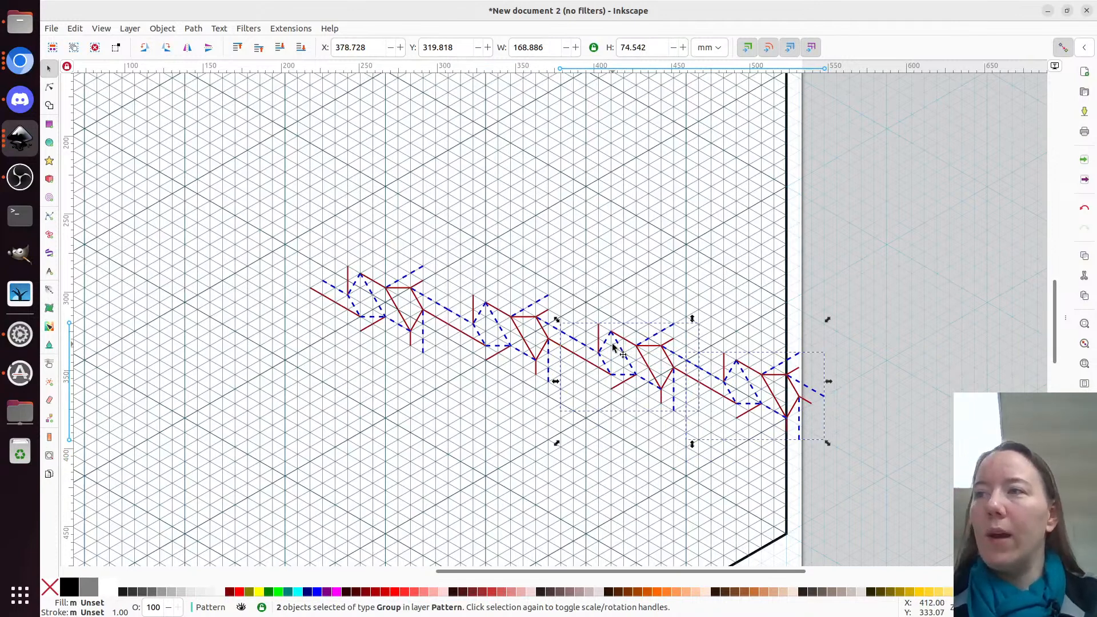
pyautogui.hotkey('ctrl', 'd')
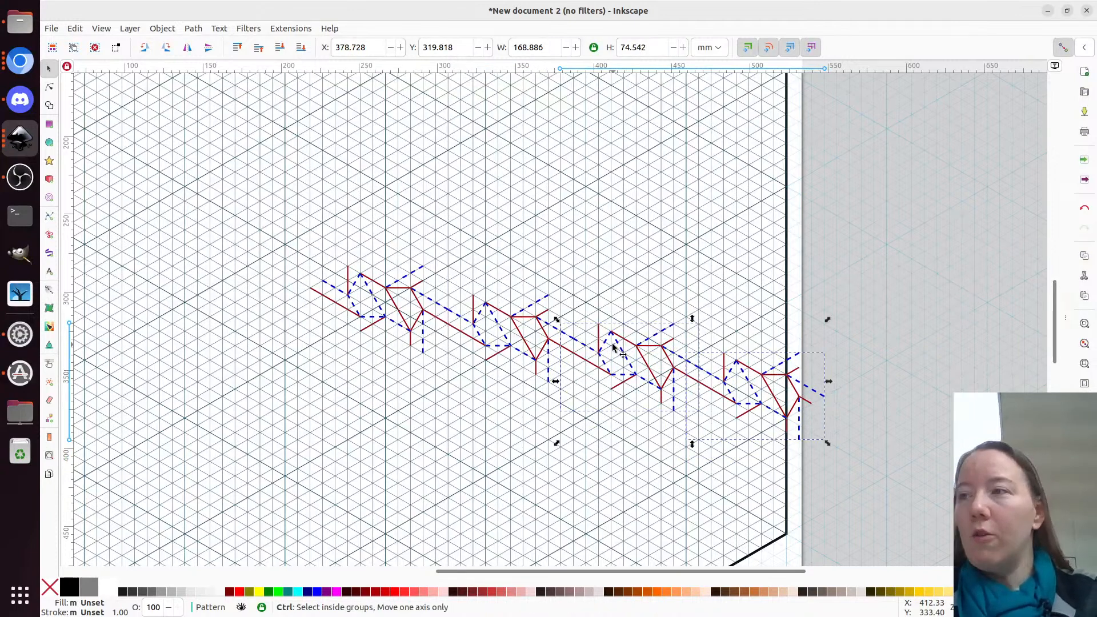
pyautogui.moveTo(737, 375); pyautogui.dragTo(239, 257)
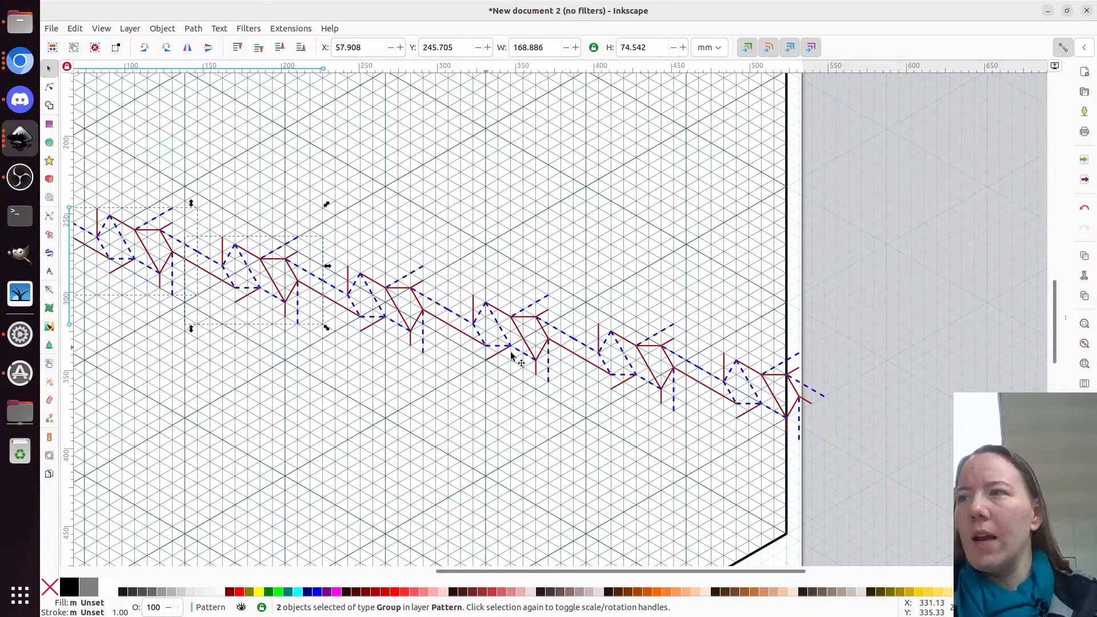
# Duplicate the whole row of six twist pairs and join the copy above it at about X 98.0, Y 213.3 mm
pyautogui.hscroll(-4, 766, 404)
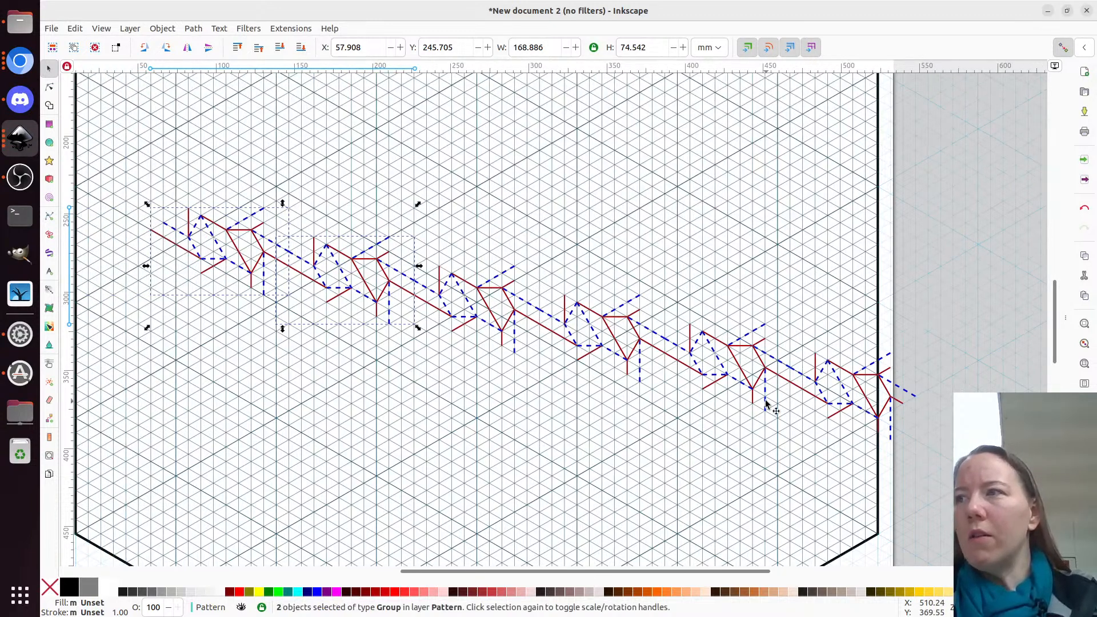
pyautogui.hscroll(-4, 765, 403)
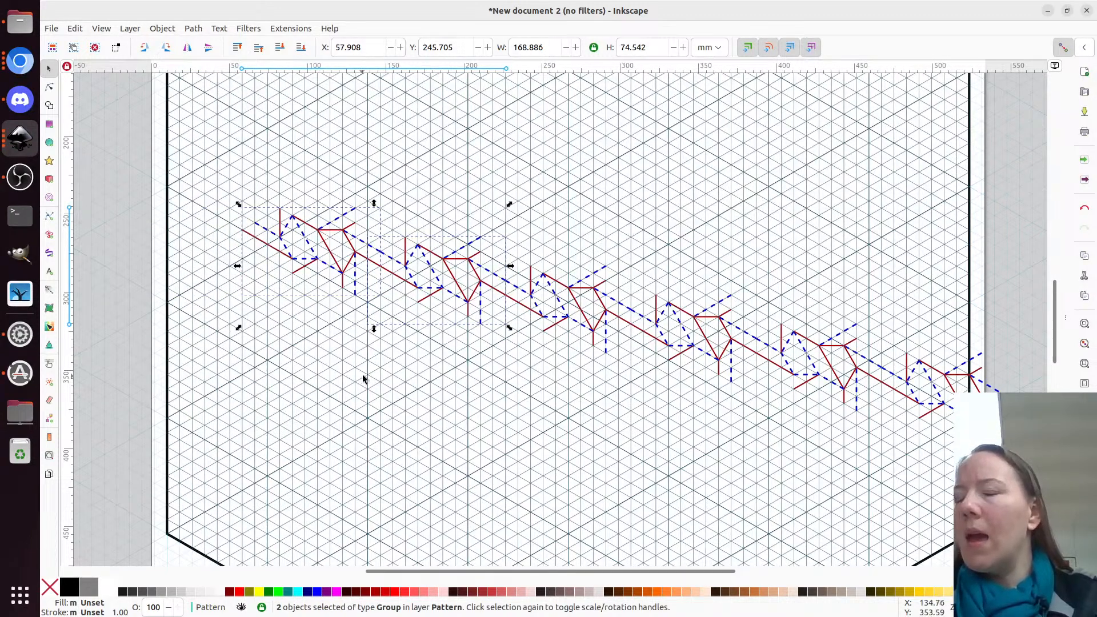
pyautogui.hotkey('ctrl', 'a')
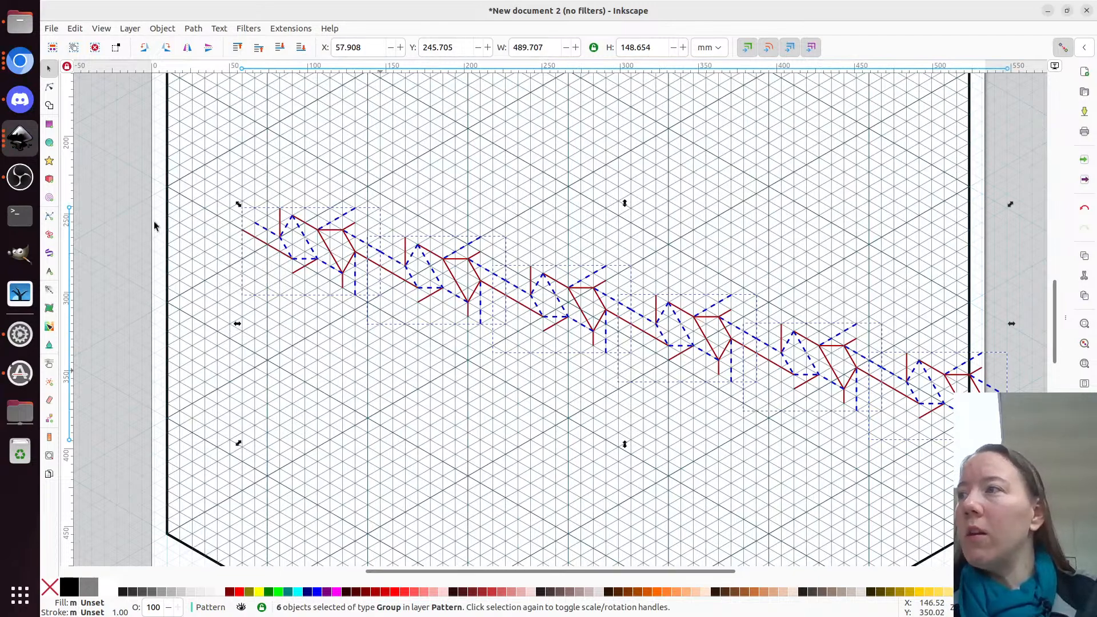
pyautogui.moveTo(323, 228); pyautogui.dragTo(386, 180)
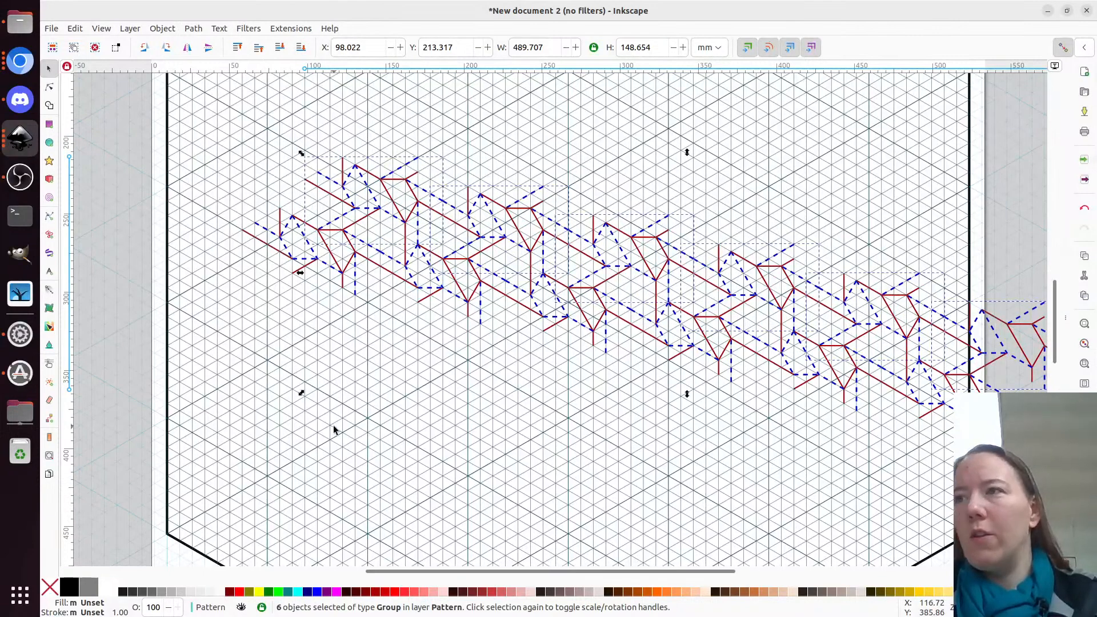
# Stack two more copies of the six-pair row above, at about X 57.9, Y 162.4 mm and X 17.8, Y 111.4 mm
pyautogui.scroll(4, 332, 425)
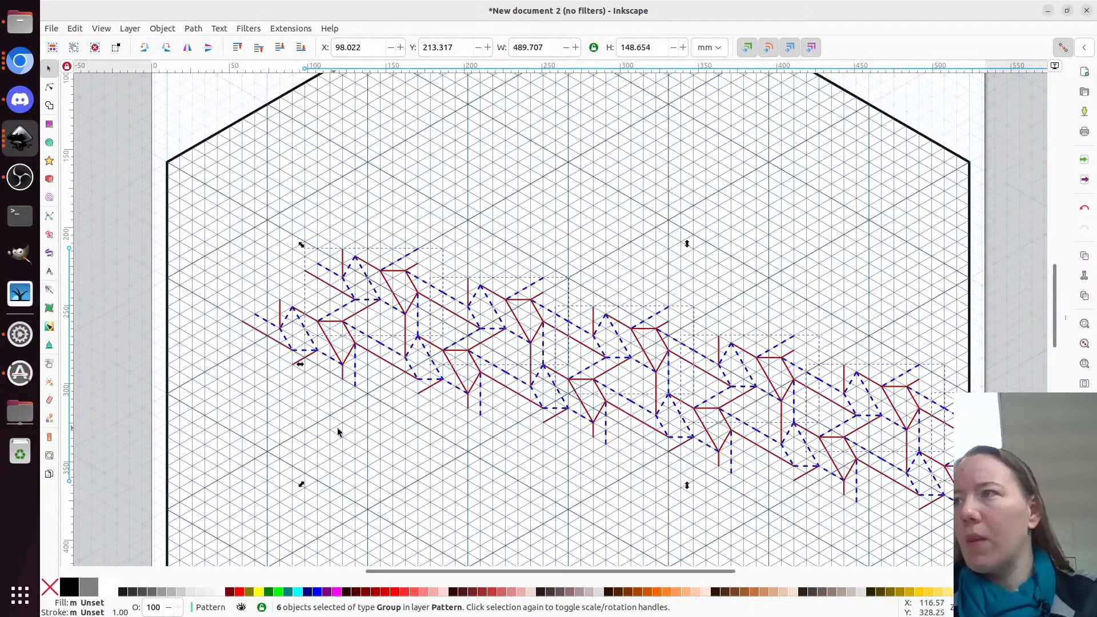
pyautogui.moveTo(524, 307); pyautogui.dragTo(464, 222)
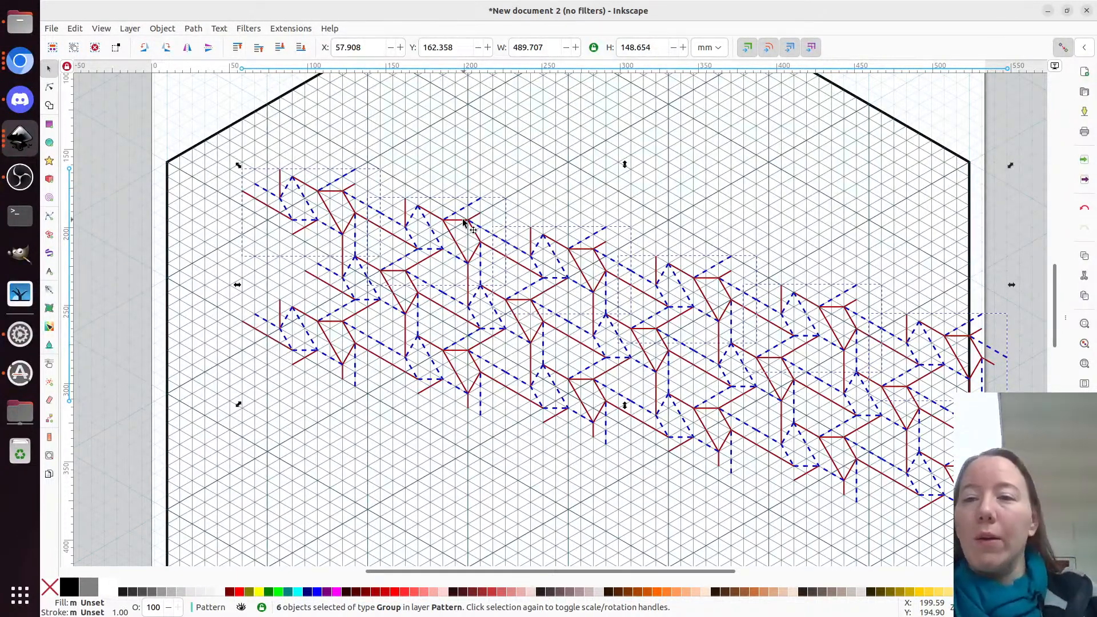
pyautogui.hotkey('ctrl', 'd')
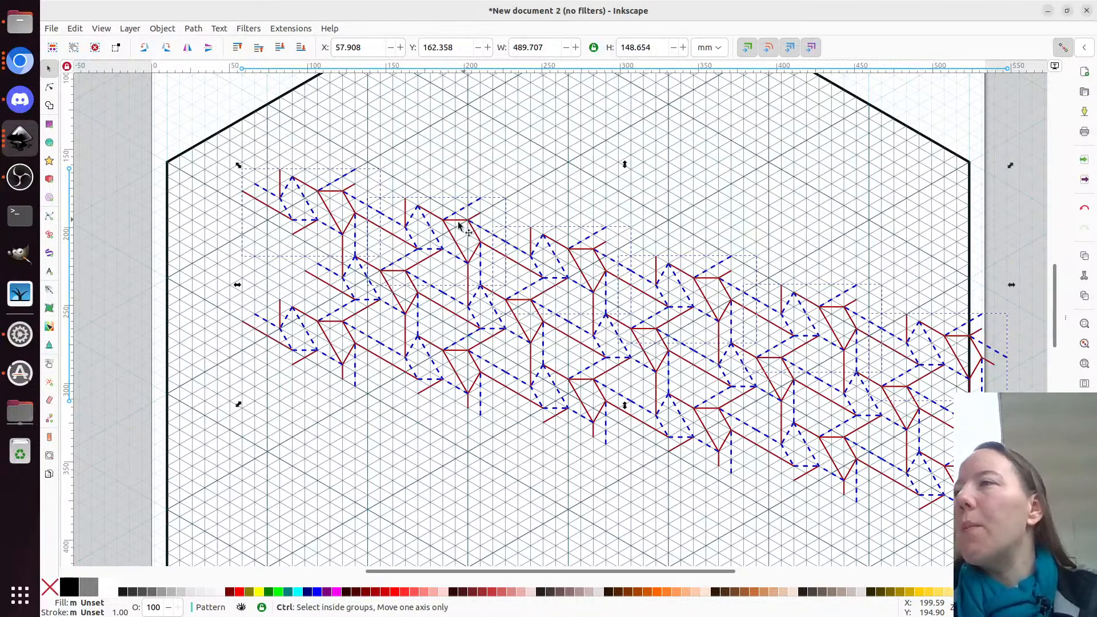
pyautogui.moveTo(464, 222); pyautogui.dragTo(394, 162)
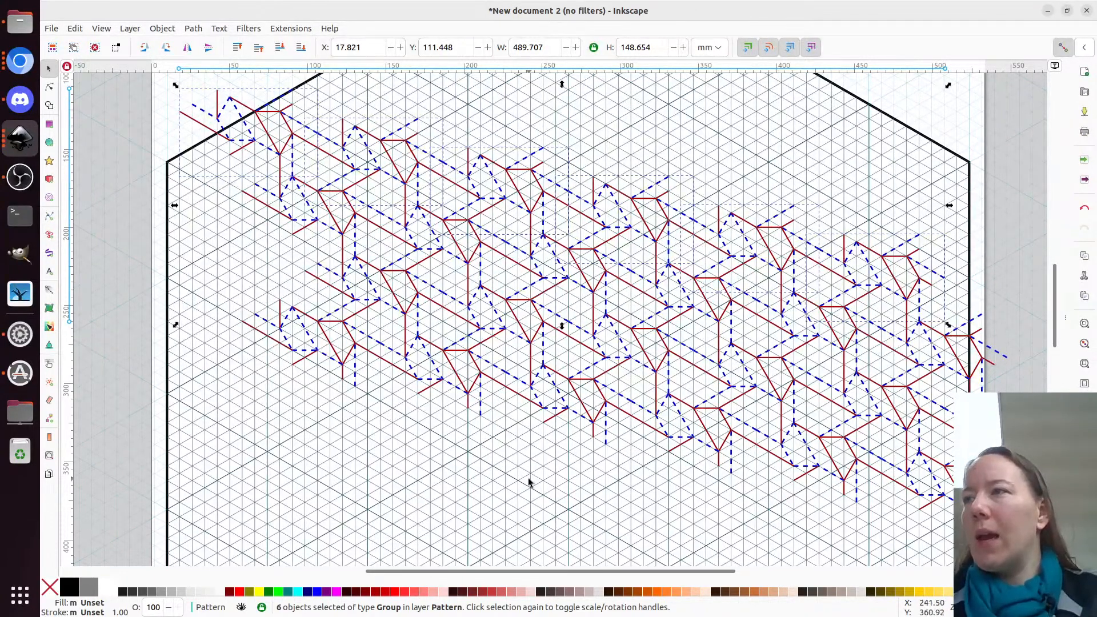
# Delete every twist pair of the tessellation except the original one in the bottom row
pyautogui.hotkey('ctrl', 'a')
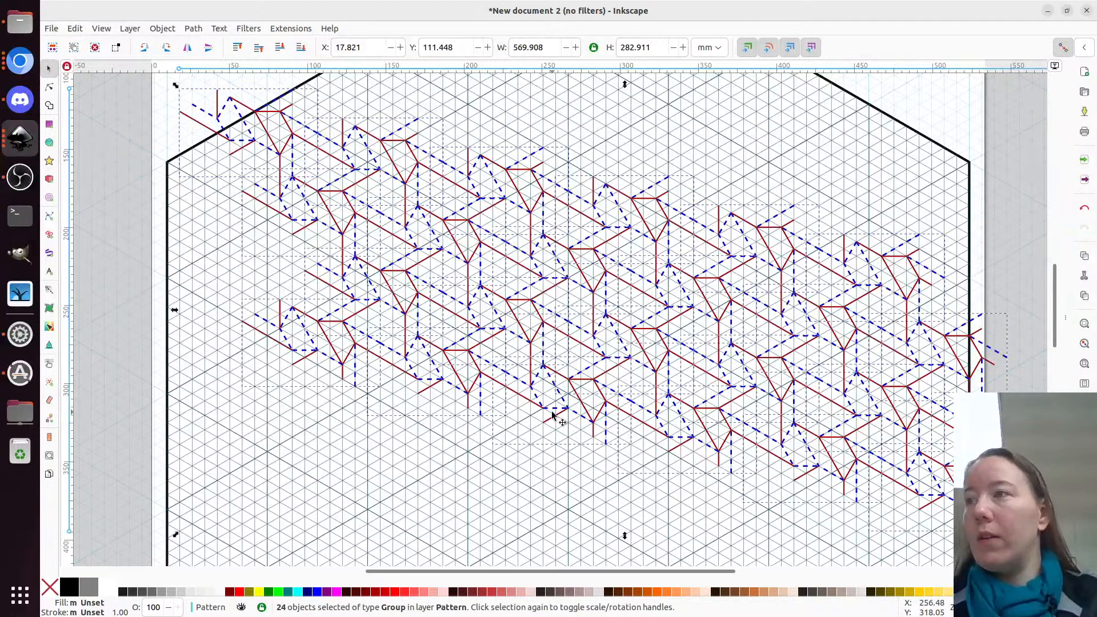
pyautogui.keyDown('shift'); pyautogui.click(552, 385); pyautogui.keyUp('shift')
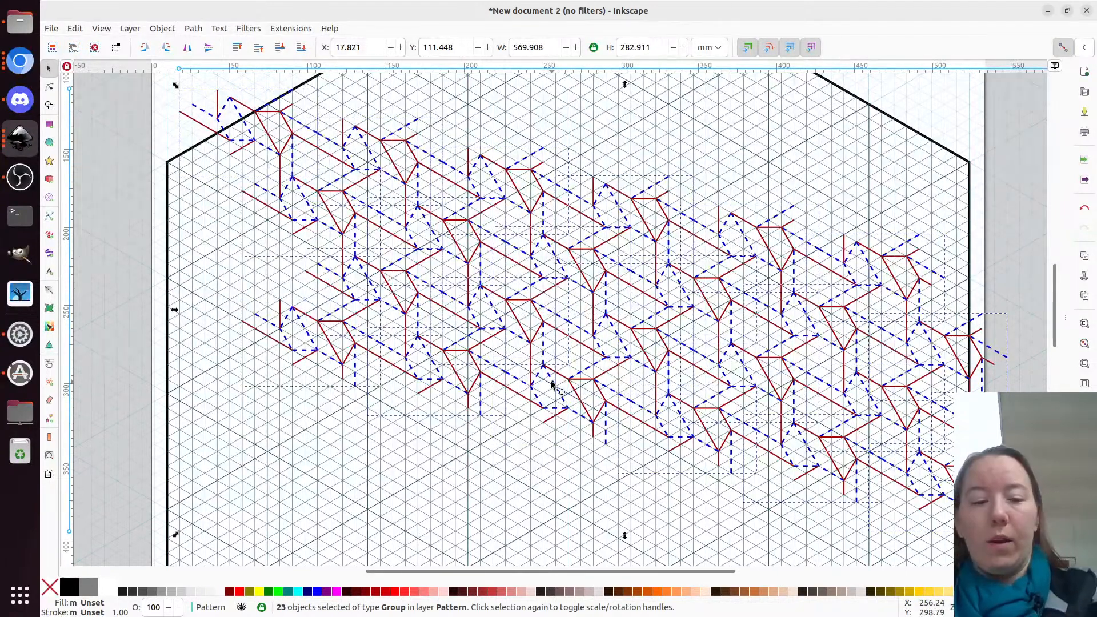
pyautogui.press('Delete')
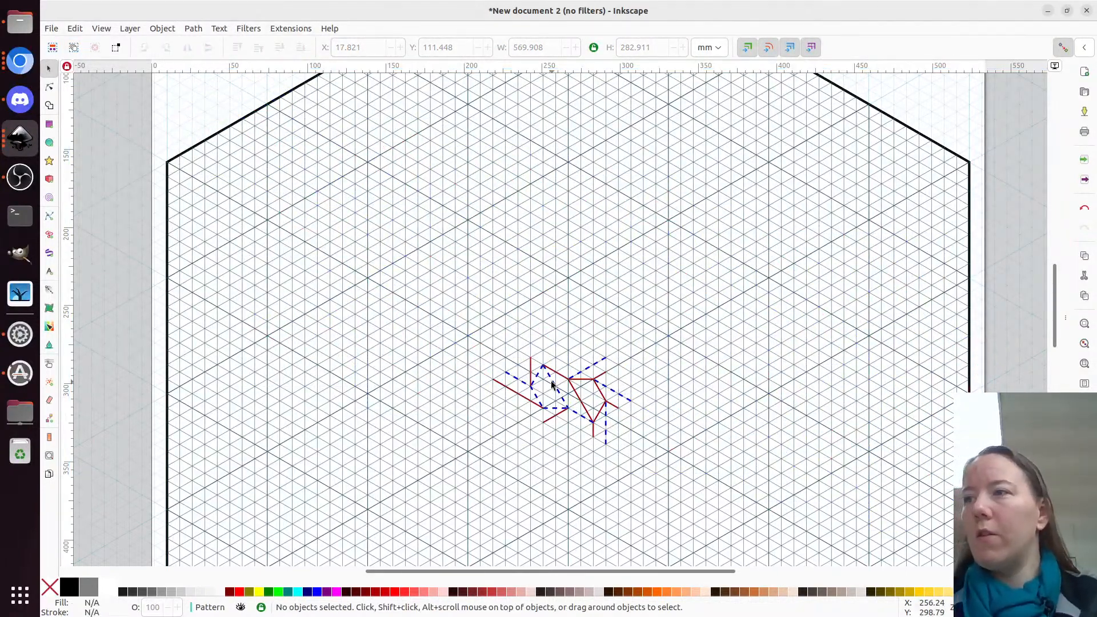
# Duplicate the remaining twist pair twice, joining one copy up-right of it and the other above at about X 218.3, Y 199.4 mm
pyautogui.click(552, 384)
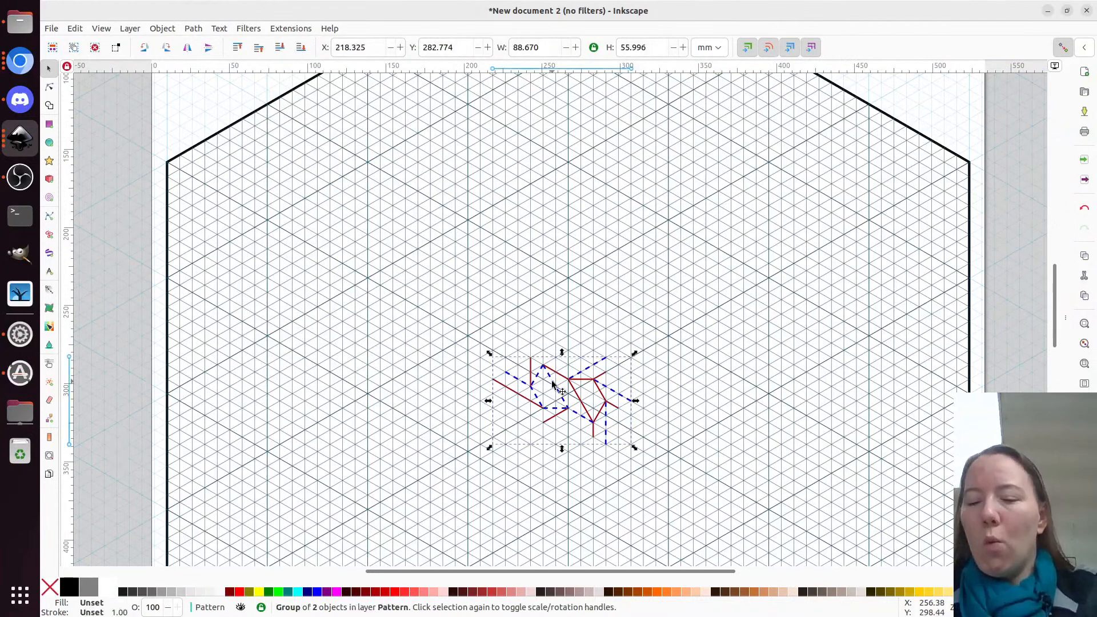
pyautogui.press('ctrl')
pyautogui.hotkey('ctrl', 'd')
pyautogui.moveTo(553, 385); pyautogui.dragTo(619, 330)
pyautogui.hotkey('ctrl', 'd')
pyautogui.moveTo(603, 334); pyautogui.dragTo(535, 252)
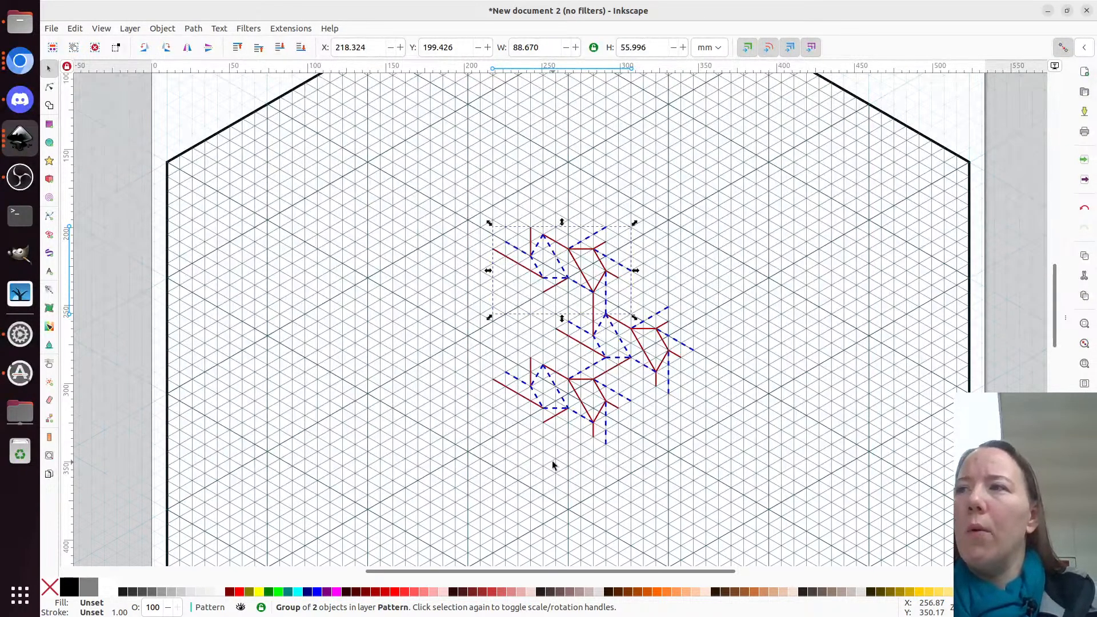
# Ungroup the three twist pairs and delete the left twists of the upper and lower pairs and the right twist of the middle pair
pyautogui.keyDown('shift'); pyautogui.click(615, 361); pyautogui.keyUp('shift')
pyautogui.keyDown('shift'); pyautogui.click(554, 379); pyautogui.keyUp('shift')
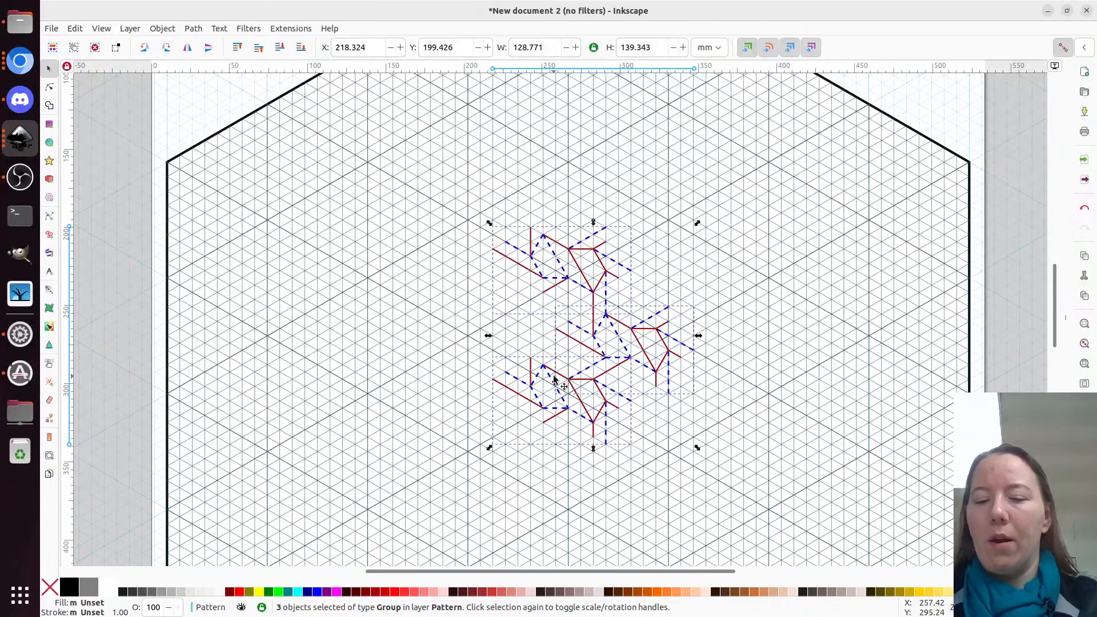
pyautogui.hotkey('ctrl', 'shift', 'g')
pyautogui.hotkey('ctrl', 'z')
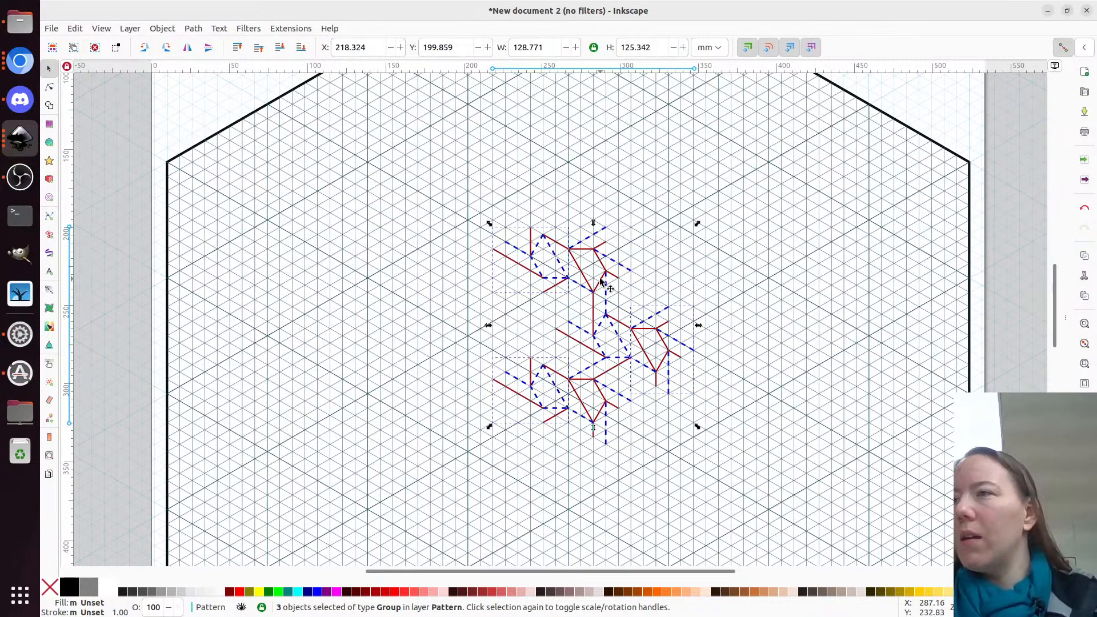
pyautogui.press('Delete')
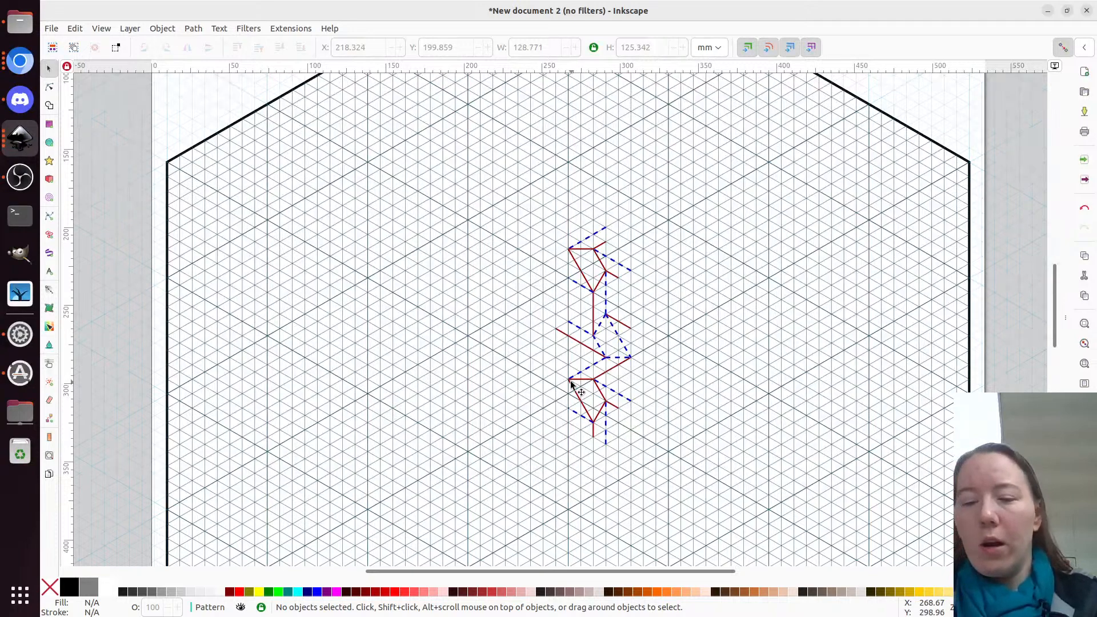
# Draw a straight 60° guide line across the three twists, about 56.4 mm wide and 97.3 mm high, through the lower twist's upper-left corner
pyautogui.press('b')
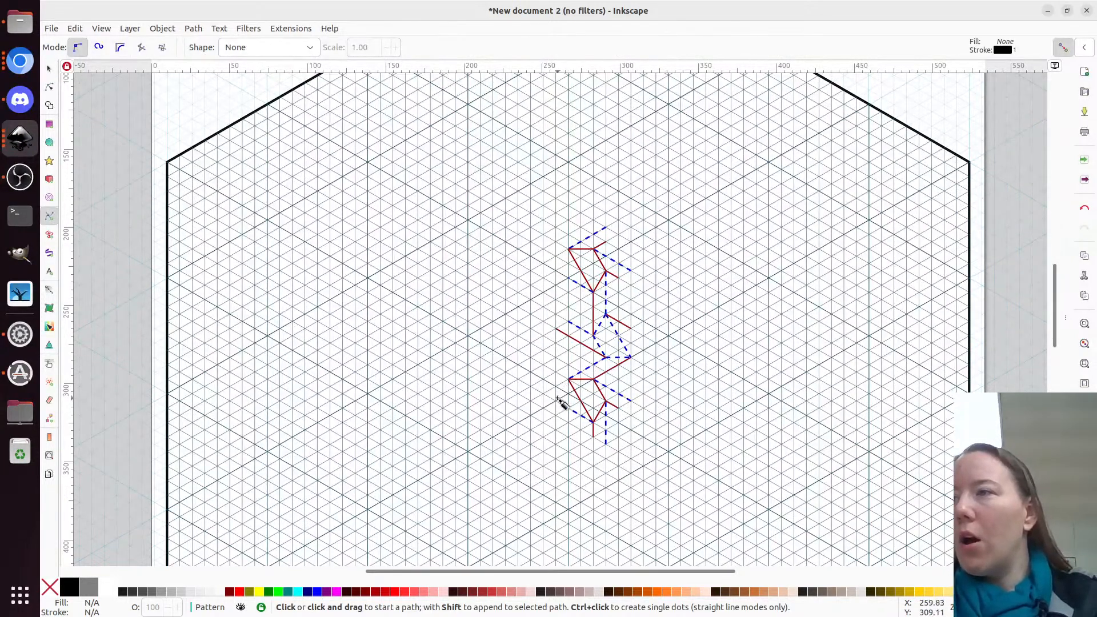
pyautogui.click(556, 400)
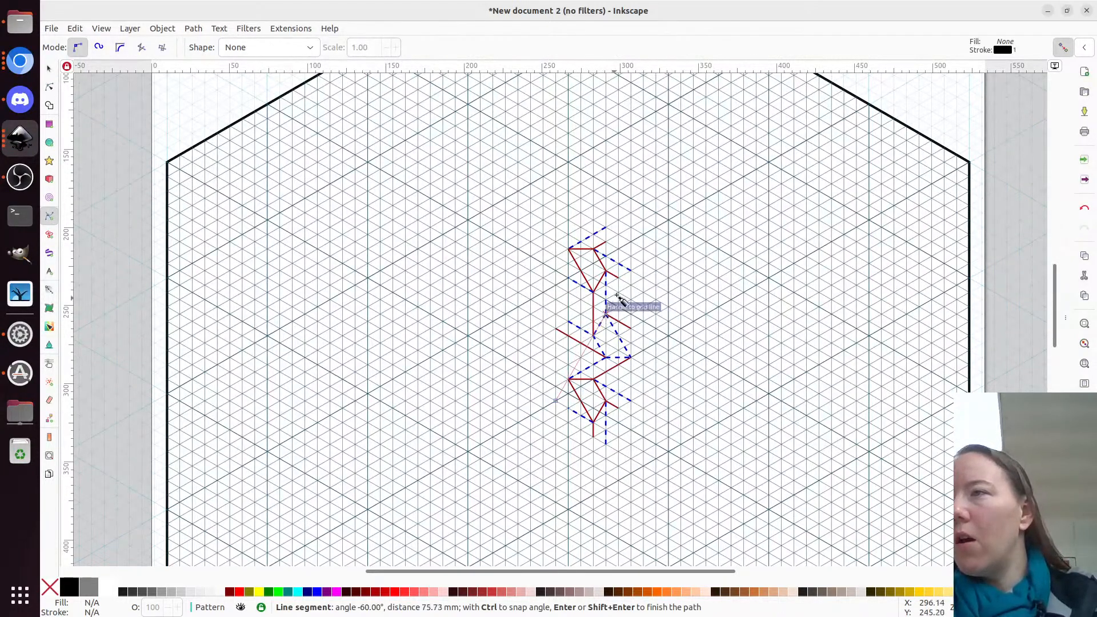
pyautogui.doubleClick(643, 249)
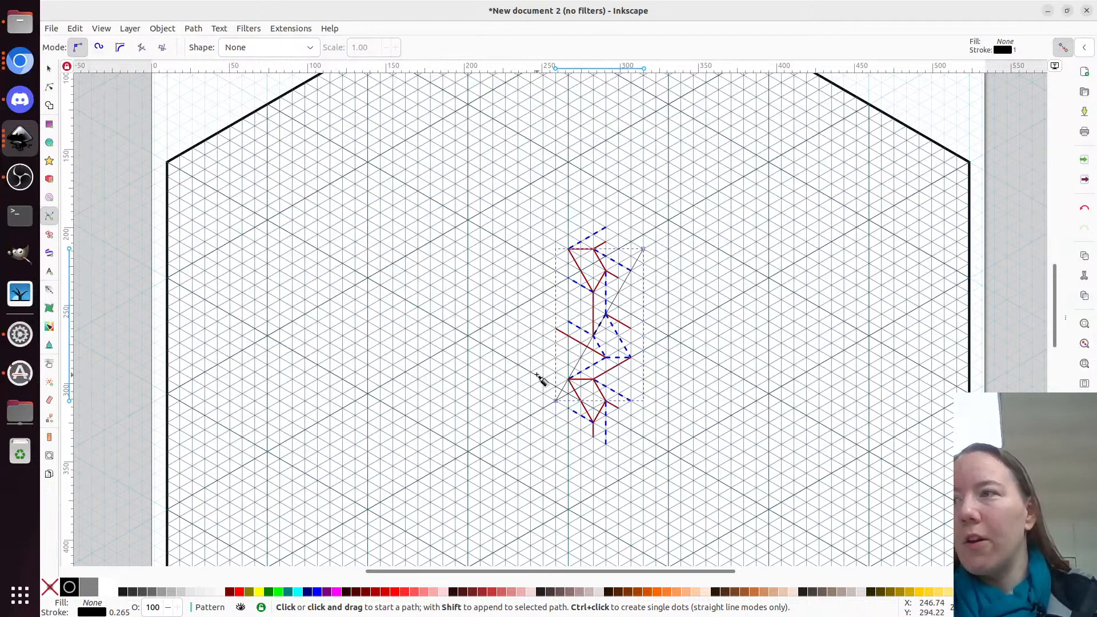
pyautogui.keyDown('ctrl'); pyautogui.scroll(2, 649, 355); pyautogui.keyUp('ctrl')
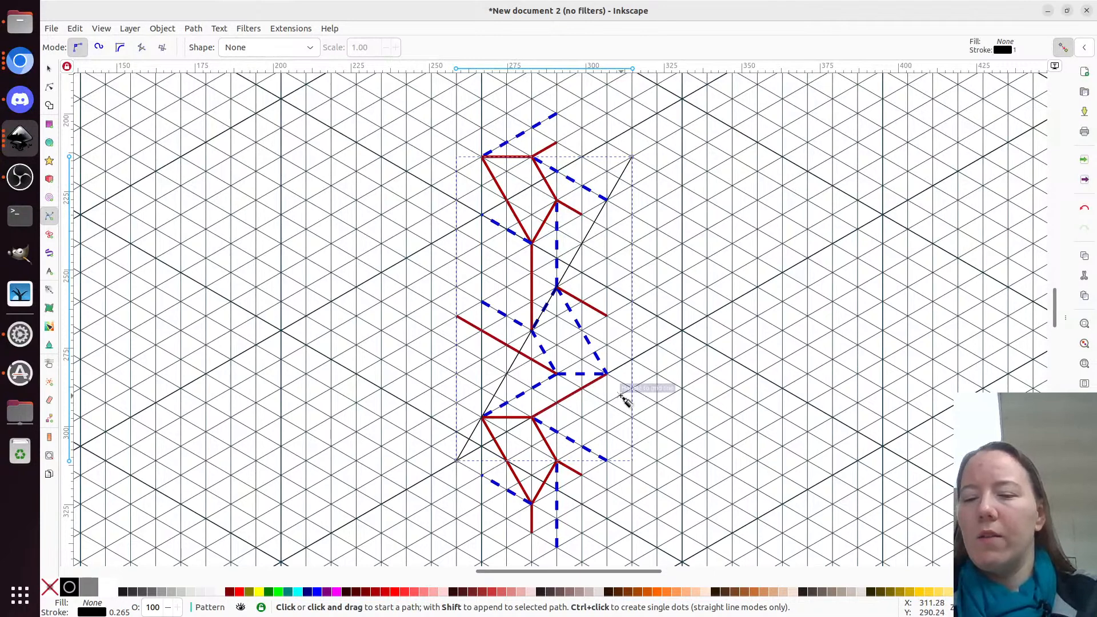
# Shorten the downward pleat lines of the upper and lower twists by one grid unit and rejoin the upper twist to the middle one
pyautogui.press('s')
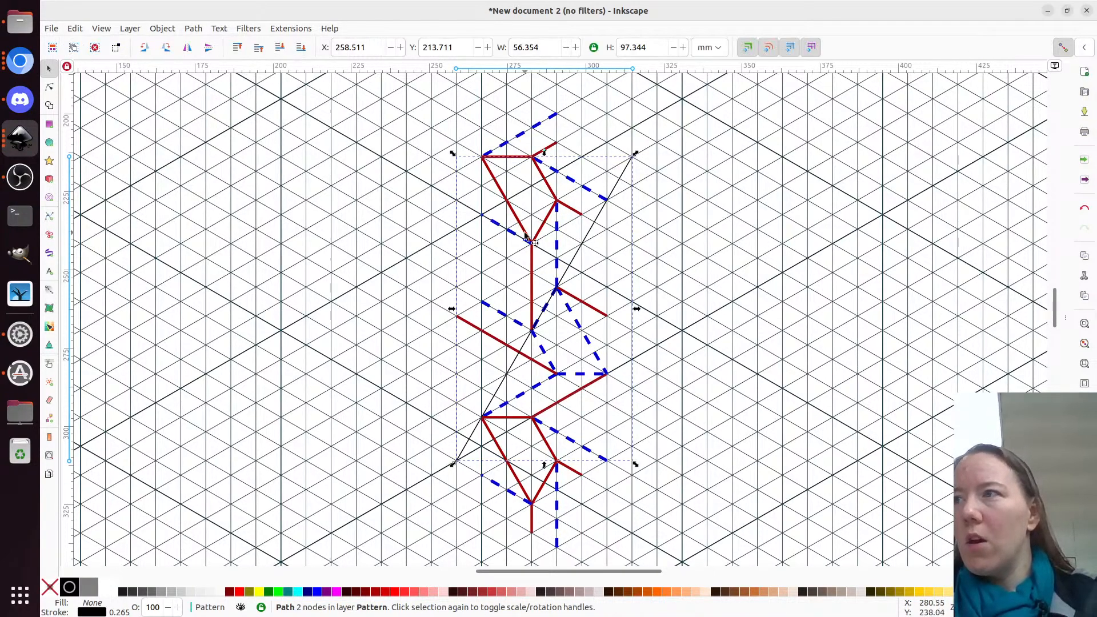
pyautogui.moveTo(525, 236); pyautogui.dragTo(520, 182)
pyautogui.press('n')
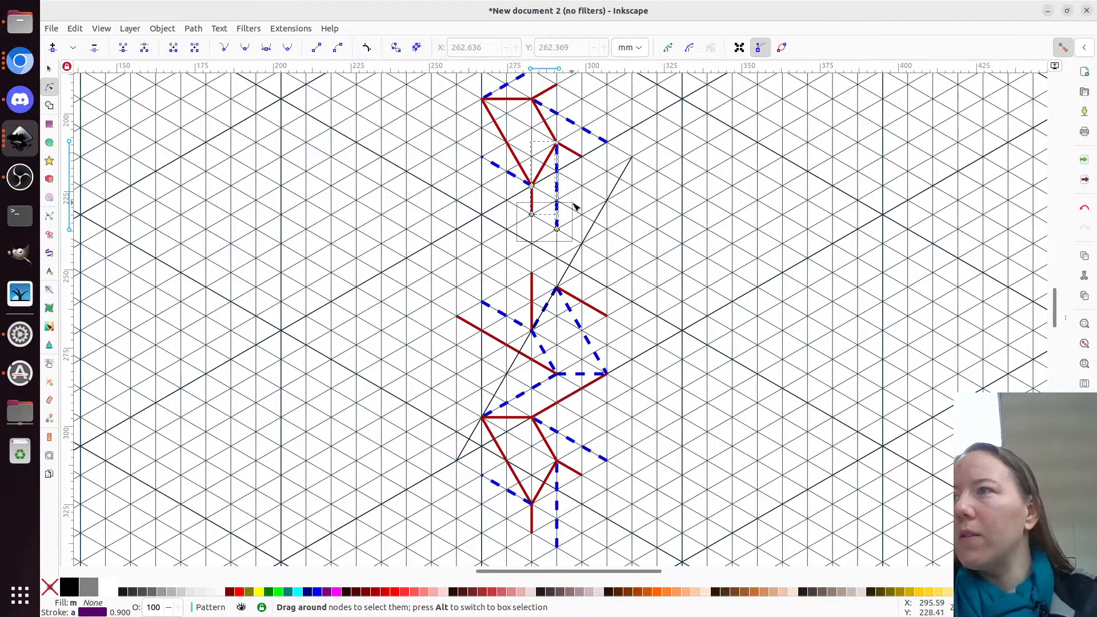
pyautogui.moveTo(556, 228); pyautogui.dragTo(557, 198)
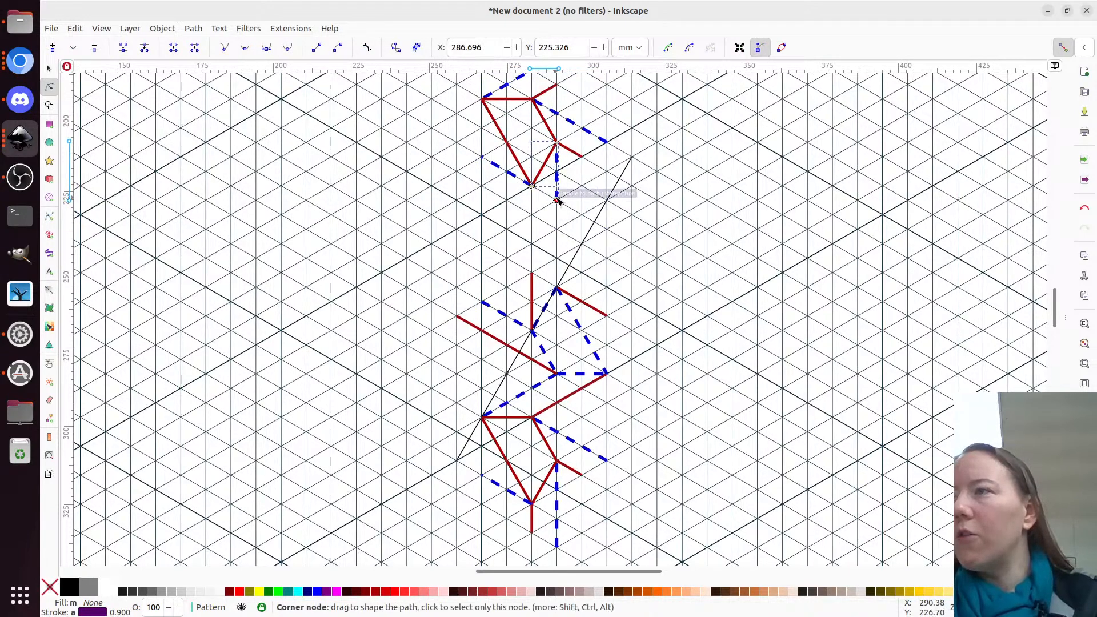
pyautogui.click(532, 532)
pyautogui.moveTo(568, 566); pyautogui.dragTo(532, 506)
pyautogui.press('s')
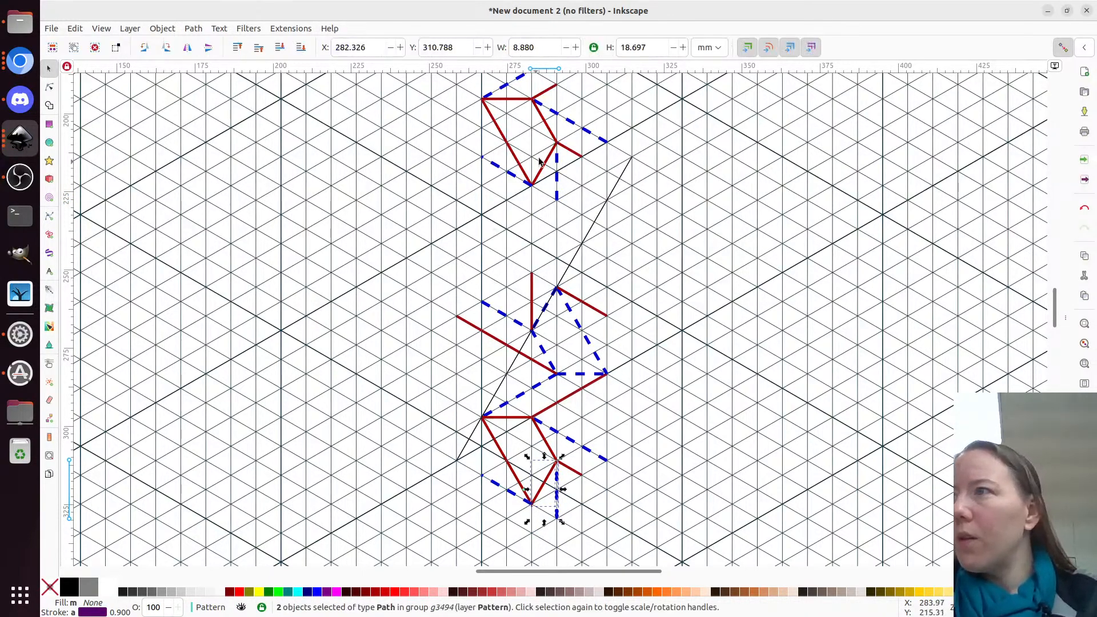
pyautogui.moveTo(539, 185); pyautogui.dragTo(540, 271)
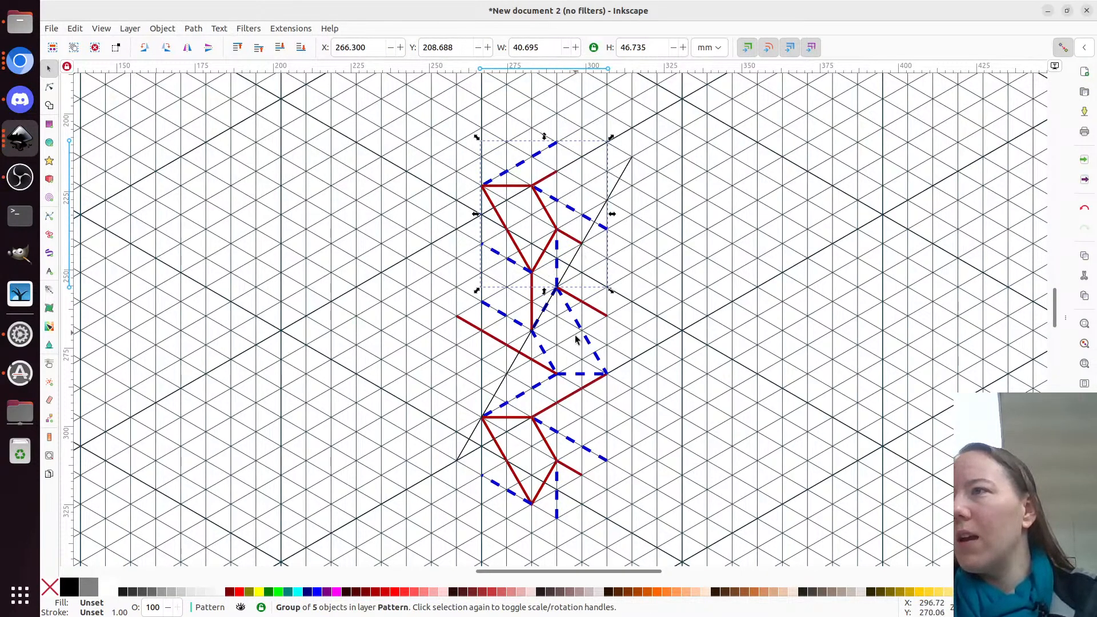
# Move the upper and middle twists together up and right to about X 322.6, Y 171.7 mm
pyautogui.keyDown('shift'); pyautogui.click(576, 328); pyautogui.keyUp('shift')
pyautogui.moveTo(576, 328); pyautogui.dragTo(780, 213)
pyautogui.scroll(4, 691, 358)
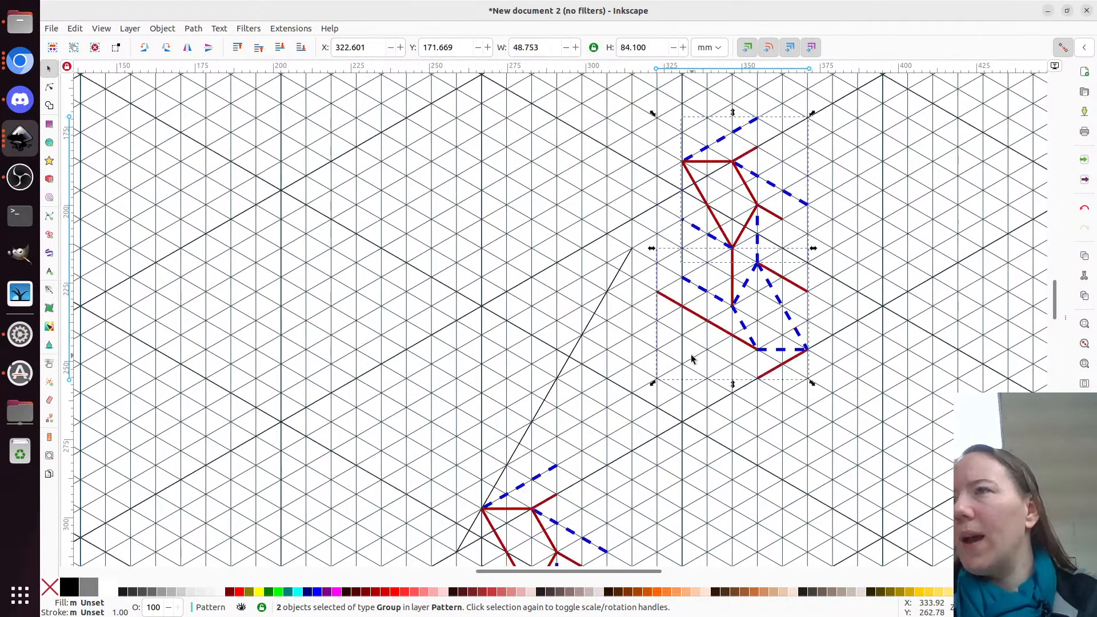
# Extend the guide line's upper end along its 60° direction past the upper twist to about X 338.8, Y 172.4 mm
pyautogui.scroll(-2, 691, 359)
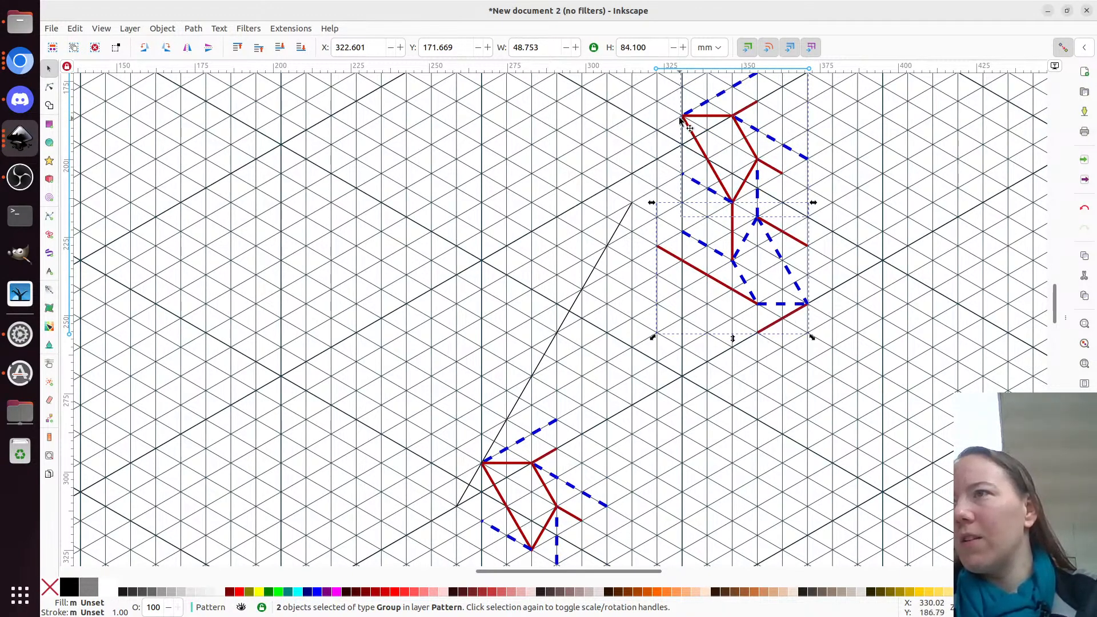
pyautogui.hscroll(5, 549, 308)
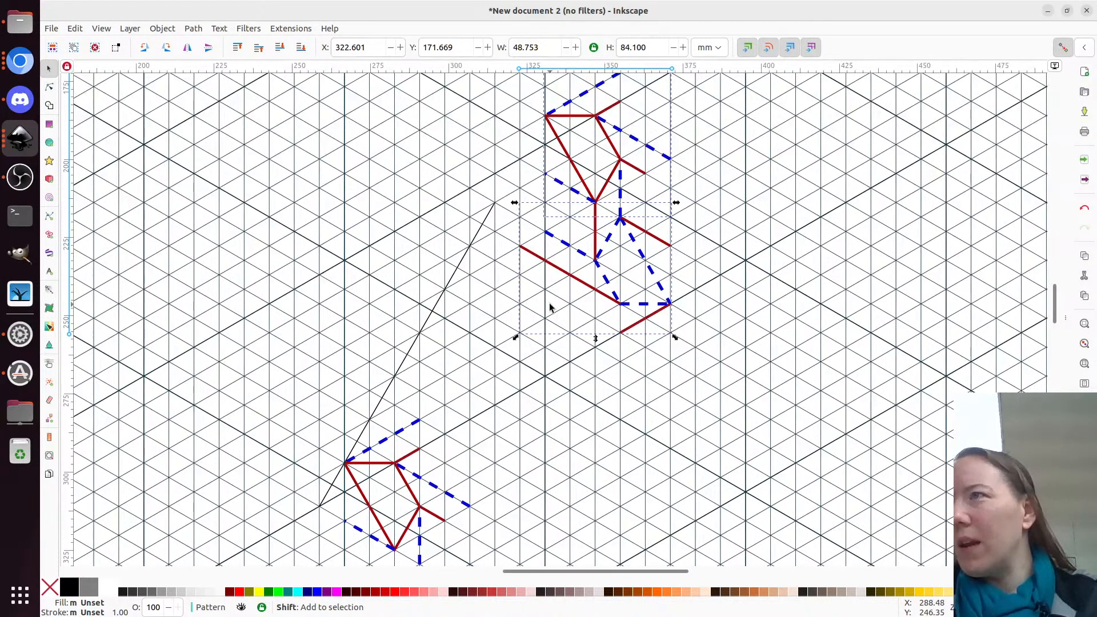
pyautogui.click(445, 289)
pyautogui.press('n')
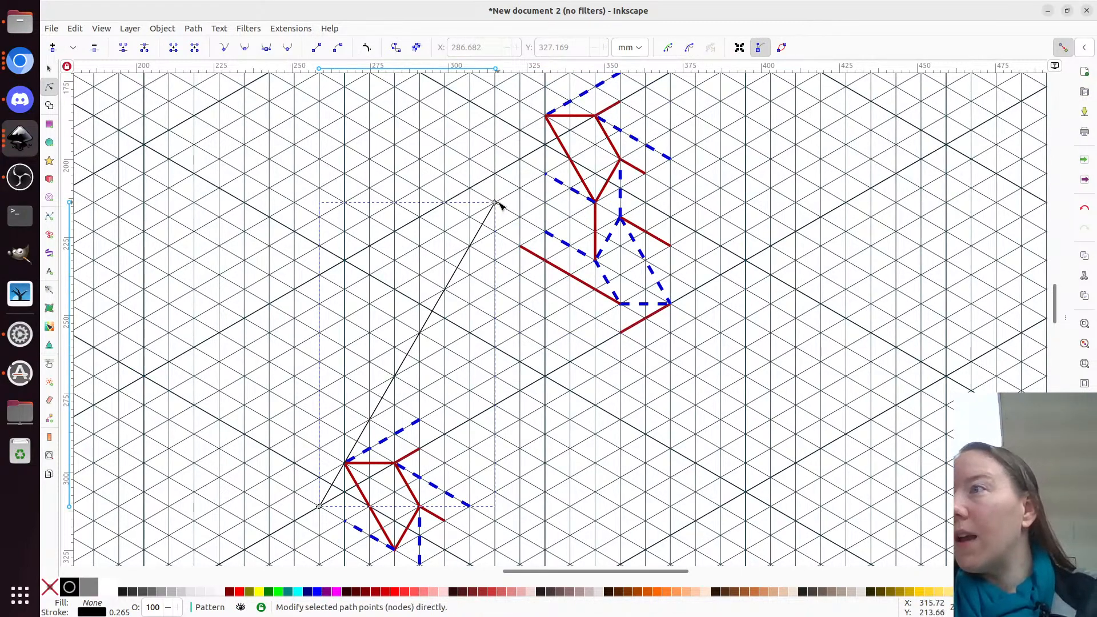
pyautogui.moveTo(495, 201); pyautogui.dragTo(570, 74)
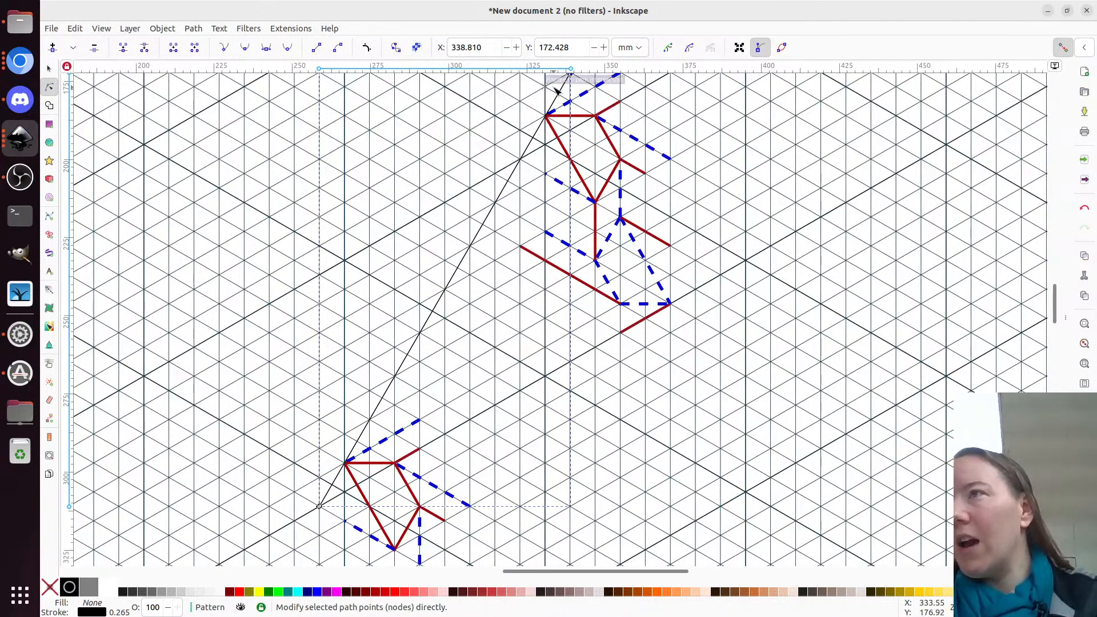
# Stretch the lower twist's upper dashed and solid pleat lines up-right until they connect to the middle twist
pyautogui.scroll(-4, 448, 306)
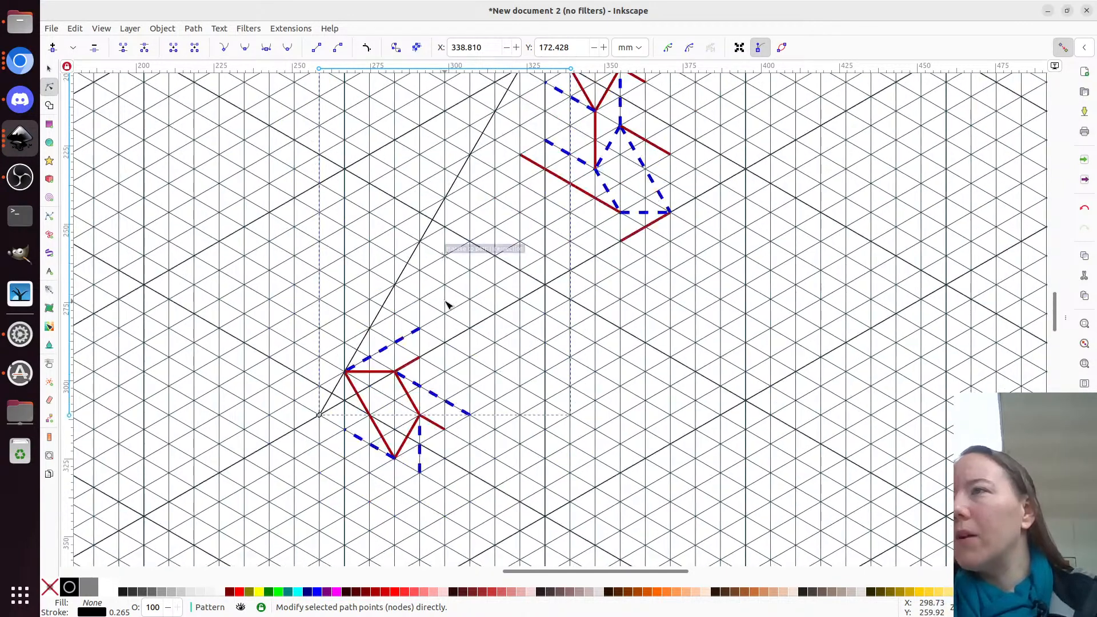
pyautogui.click(413, 333)
pyautogui.keyDown('shift'); pyautogui.click(415, 358); pyautogui.keyUp('shift')
pyautogui.moveTo(435, 367)
pyautogui.mouseDown()
pyautogui.moveTo(412, 313)
pyautogui.moveTo(568, 255)
pyautogui.moveTo(625, 211)
pyautogui.mouseUp()
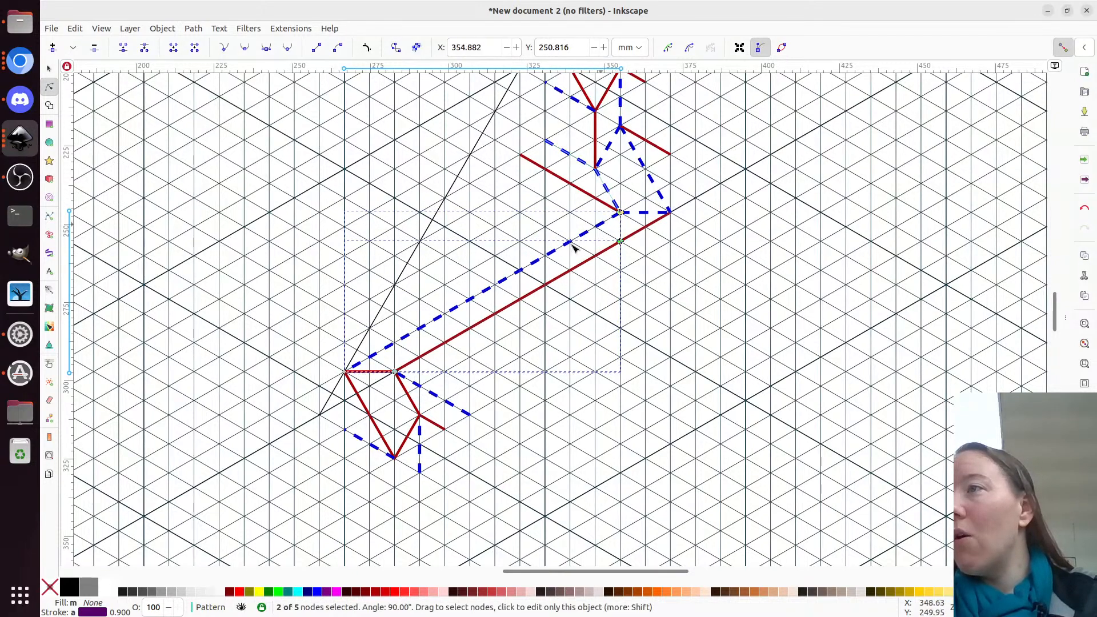
# Extend the two dashed lines and the solid line on the left of the upper and middle twists to the guide line
pyautogui.scroll(4, 496, 297)
pyautogui.scroll(2, 496, 296)
pyautogui.scroll(-2, 496, 296)
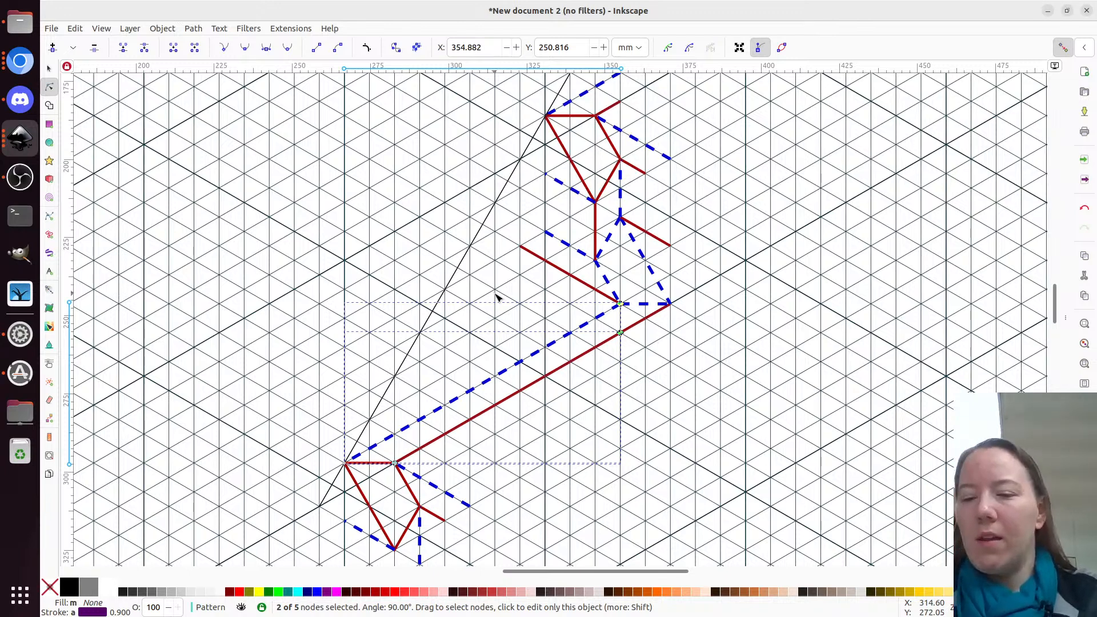
pyautogui.click(554, 237)
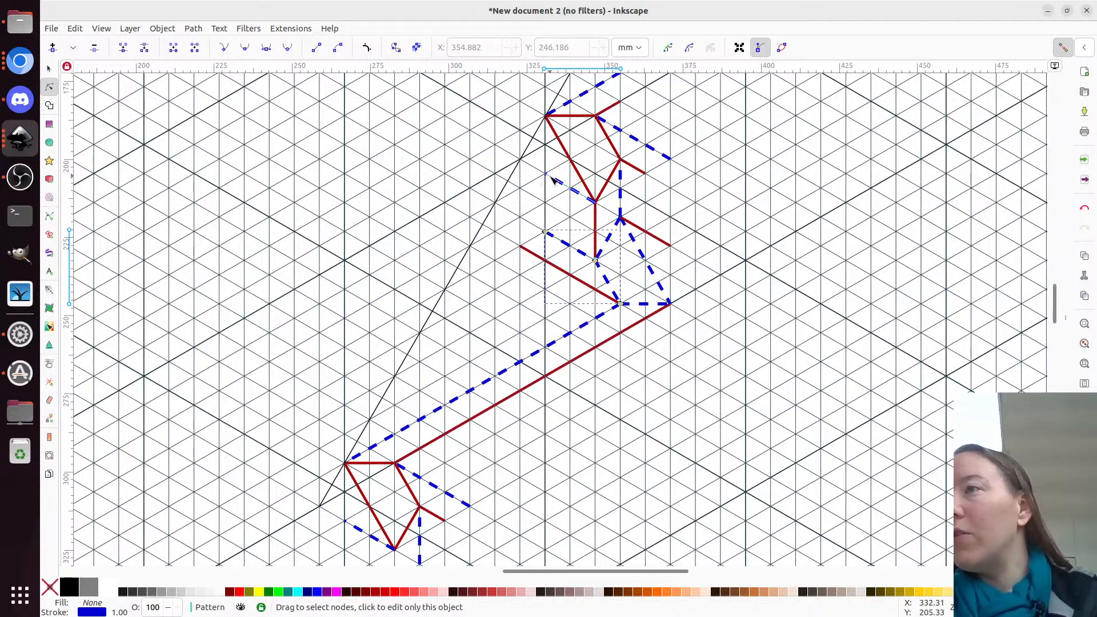
pyautogui.moveTo(545, 173); pyautogui.dragTo(519, 160)
pyautogui.click(539, 230)
pyautogui.moveTo(539, 229); pyautogui.dragTo(495, 203)
pyautogui.click(520, 247)
pyautogui.moveTo(521, 247); pyautogui.dragTo(485, 227)
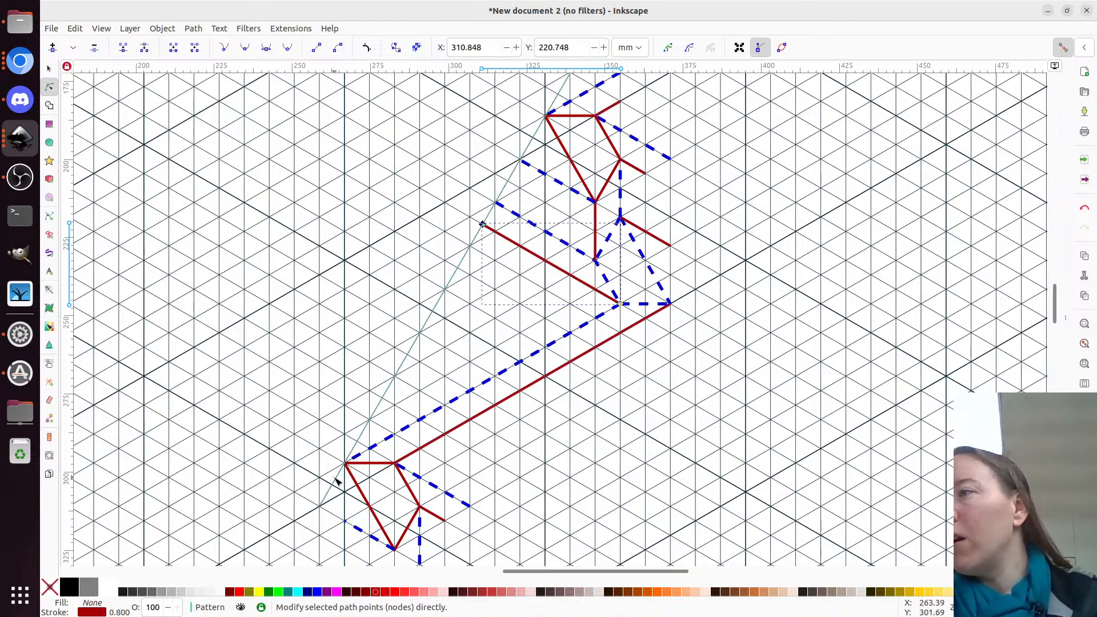
# Extend the lower twist's left dashed line to the guide line's lower end at about X 258.6, Y 311 mm
pyautogui.scroll(-4, 342, 469)
pyautogui.click(347, 430)
pyautogui.moveTo(346, 430); pyautogui.dragTo(320, 416)
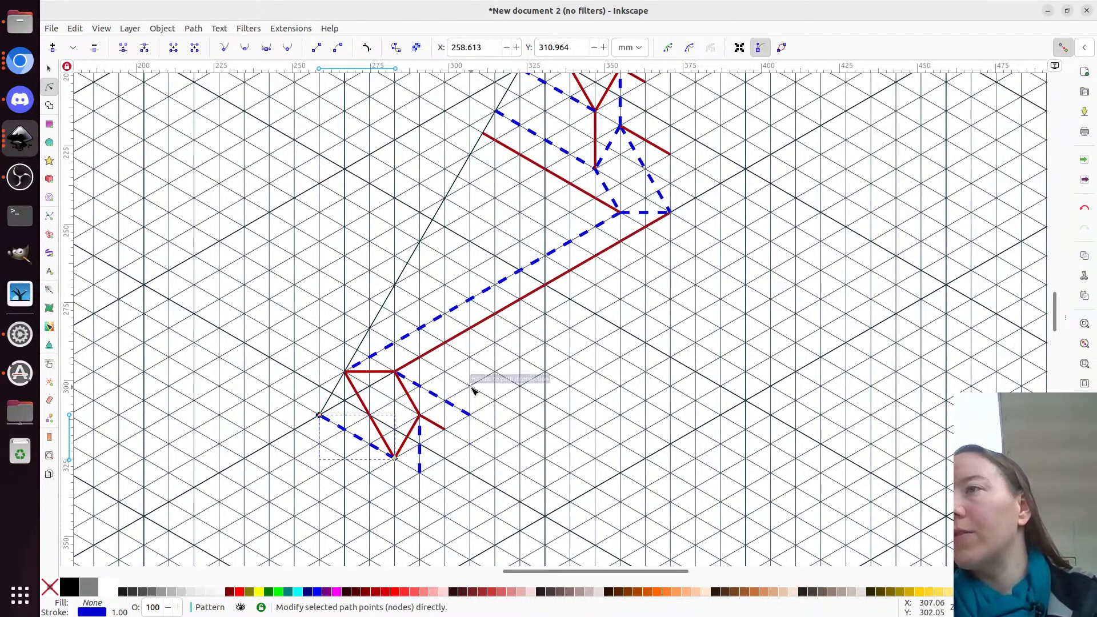
pyautogui.scroll(4, 473, 391)
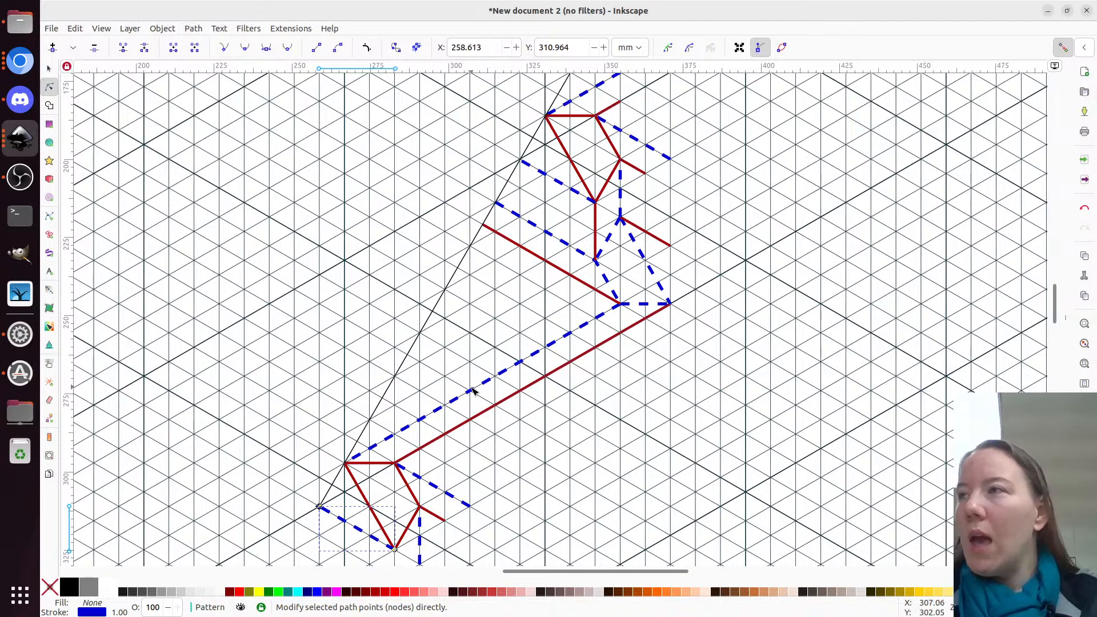
# Move the guide line to the right side of the twists, through the middle twist's right corner, at about X 314.7, Y 204.8 mm
pyautogui.press('s')
pyautogui.scroll(-4, 461, 293)
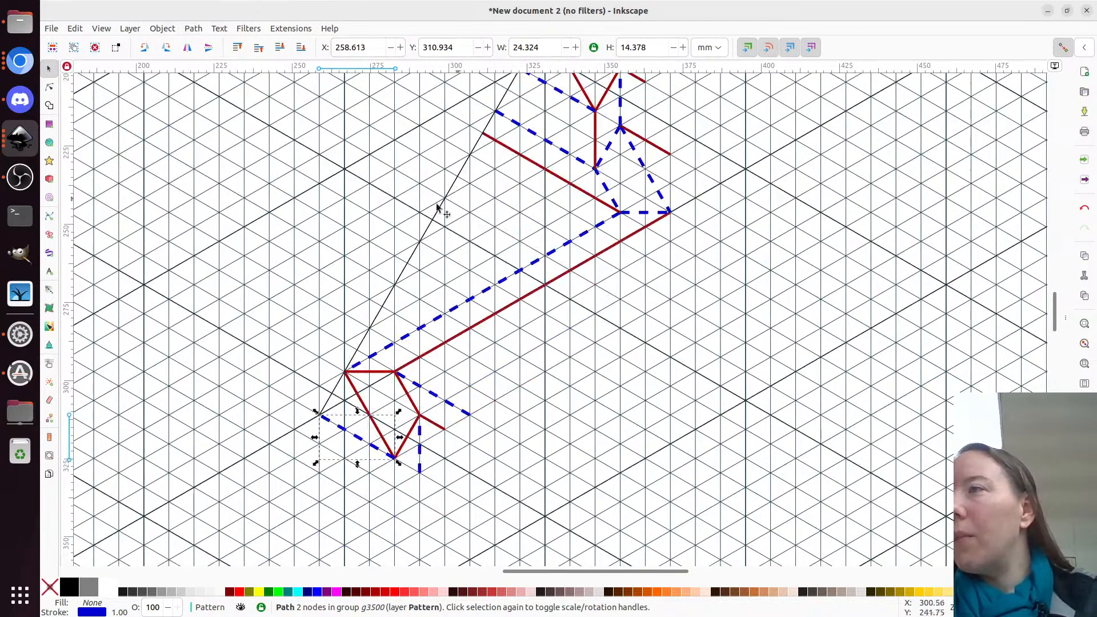
pyautogui.moveTo(439, 216)
pyautogui.mouseDown()
pyautogui.moveTo(502, 311)
pyautogui.moveTo(581, 348)
pyautogui.moveTo(620, 309)
pyautogui.mouseUp()
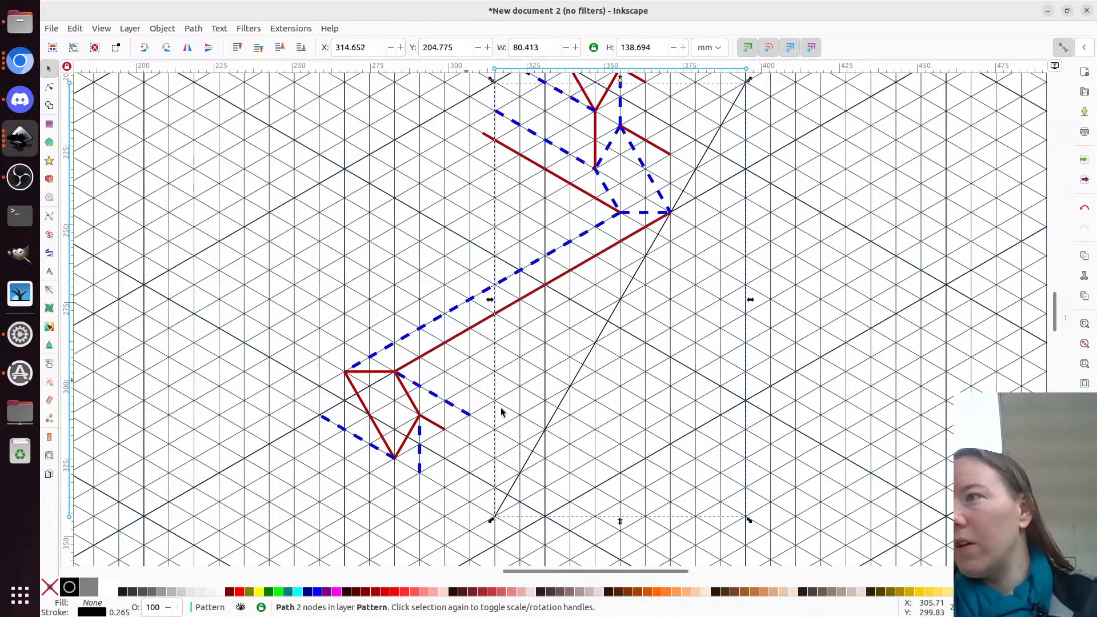
# Extend the lower twist's solid and dashed right-hand pleat lines to the guide line
pyautogui.scroll(-5, 490, 416)
pyautogui.press('n')
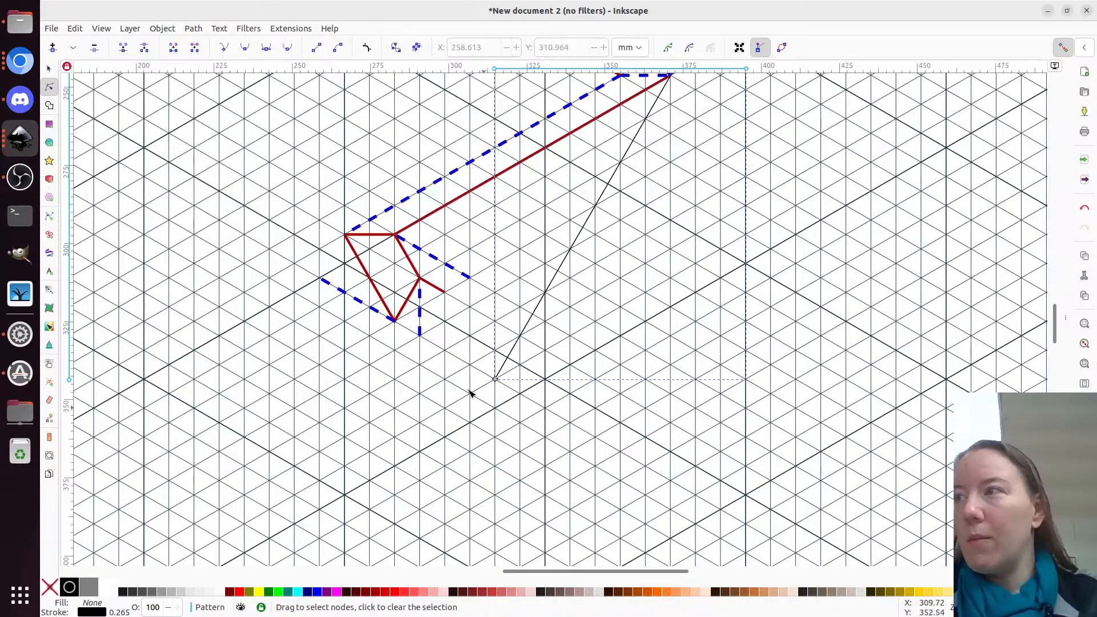
pyautogui.click(445, 292)
pyautogui.moveTo(445, 292); pyautogui.dragTo(520, 336)
pyautogui.click(456, 275)
pyautogui.moveTo(470, 277); pyautogui.dragTo(532, 313)
# Extend the right-hand pleat lines of the middle and upper twists, two solid and one dashed, to the guide line
pyautogui.scroll(10, 592, 331)
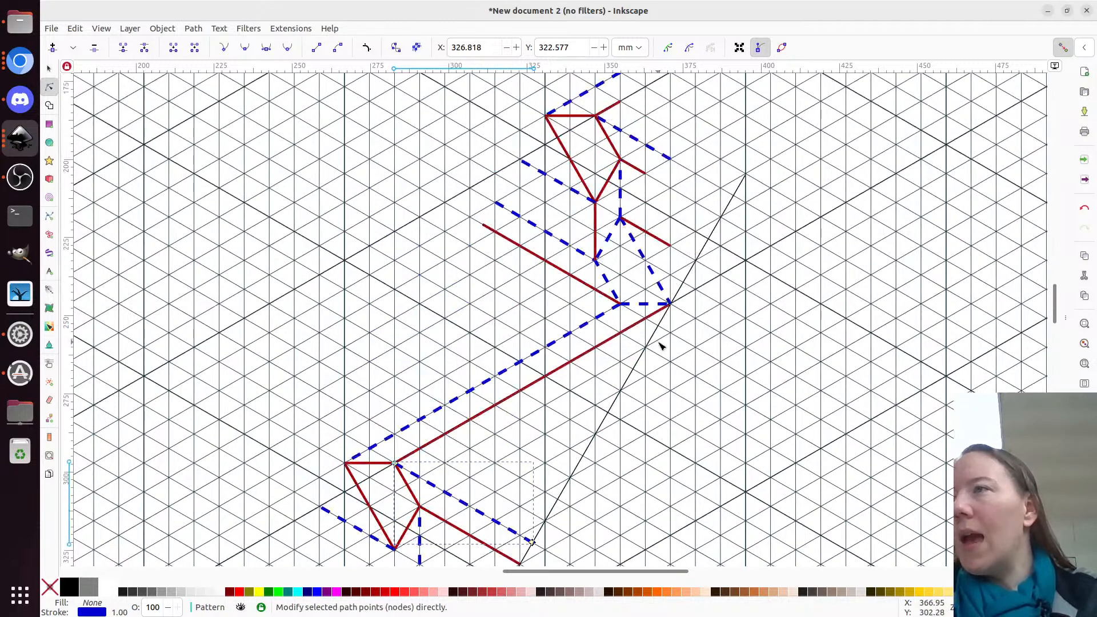
pyautogui.click(673, 252)
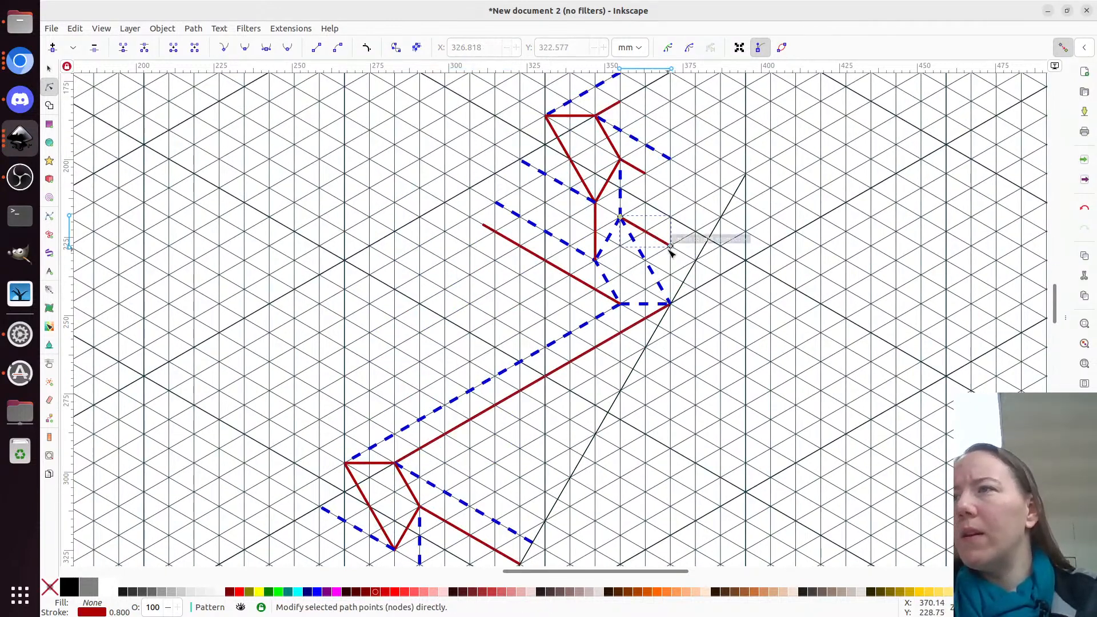
pyautogui.moveTo(670, 247); pyautogui.dragTo(696, 260)
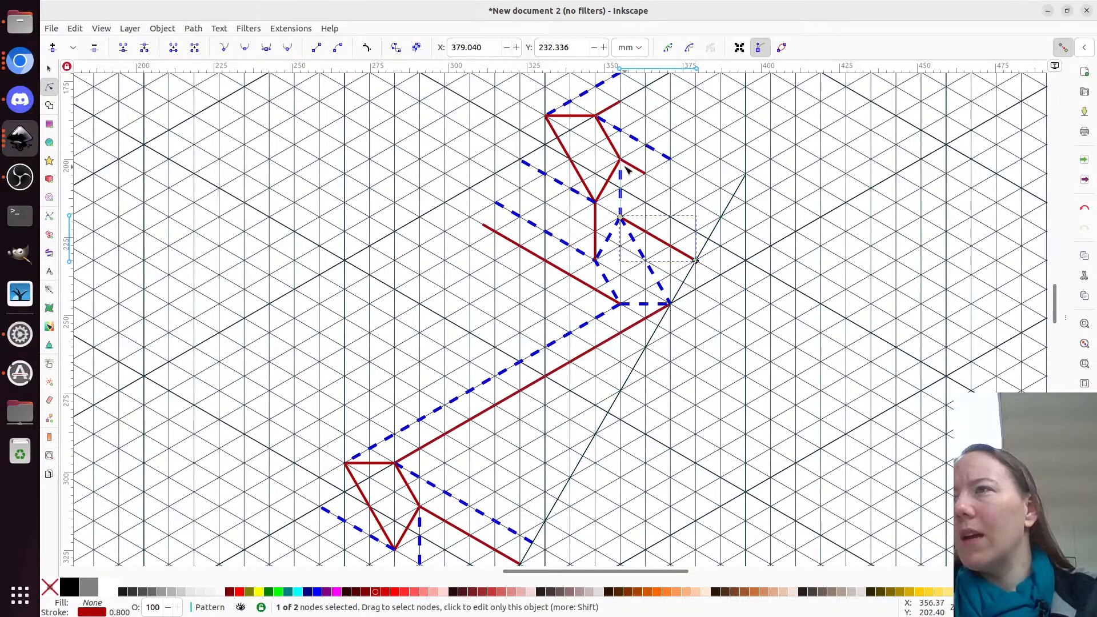
pyautogui.click(634, 166)
pyautogui.moveTo(646, 173); pyautogui.dragTo(719, 219)
pyautogui.click(648, 147)
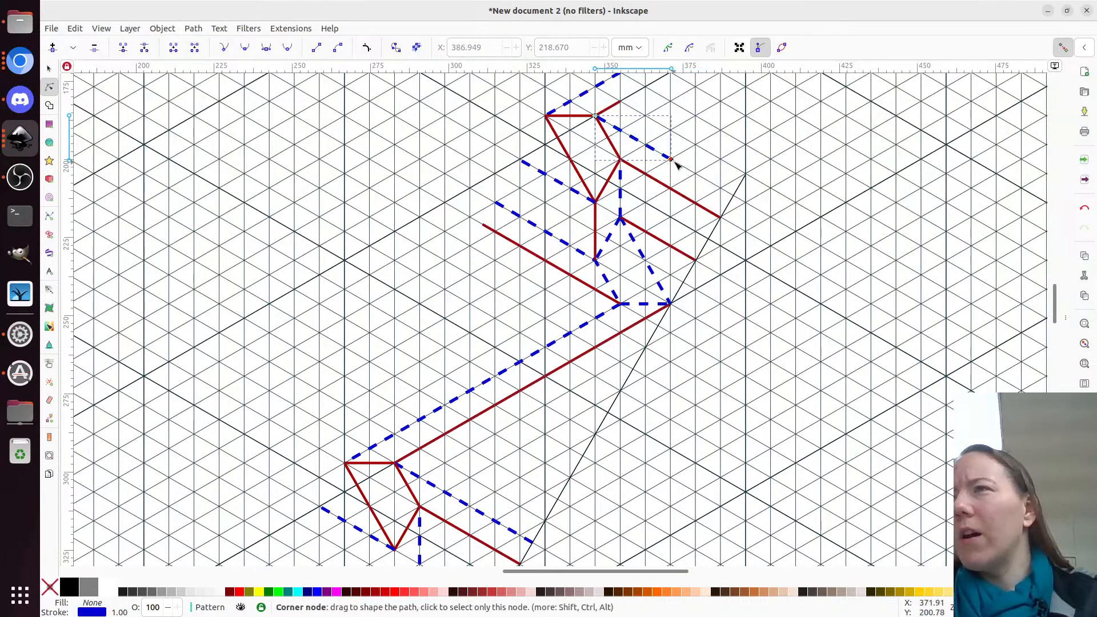
pyautogui.moveTo(672, 160); pyautogui.dragTo(734, 201)
# Delete the black 60° guide line to the right of the twists
pyautogui.keyDown('ctrl'); pyautogui.scroll(-2, 477, 277); pyautogui.keyUp('ctrl')
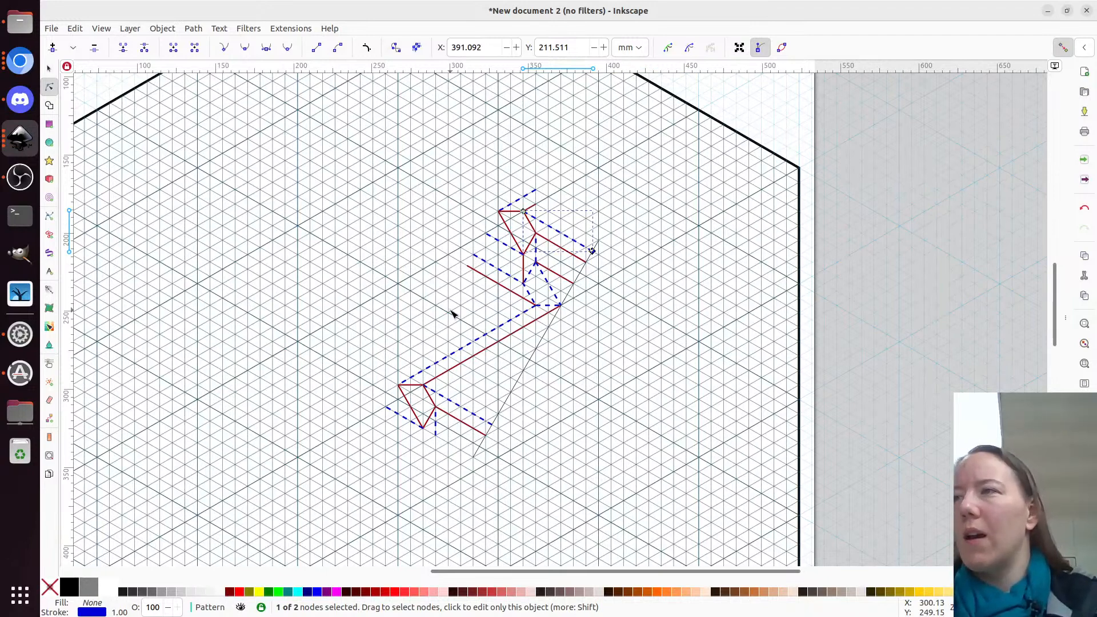
pyautogui.click(532, 349)
pyautogui.press('s')
pyautogui.click(536, 354)
pyautogui.press('Delete')
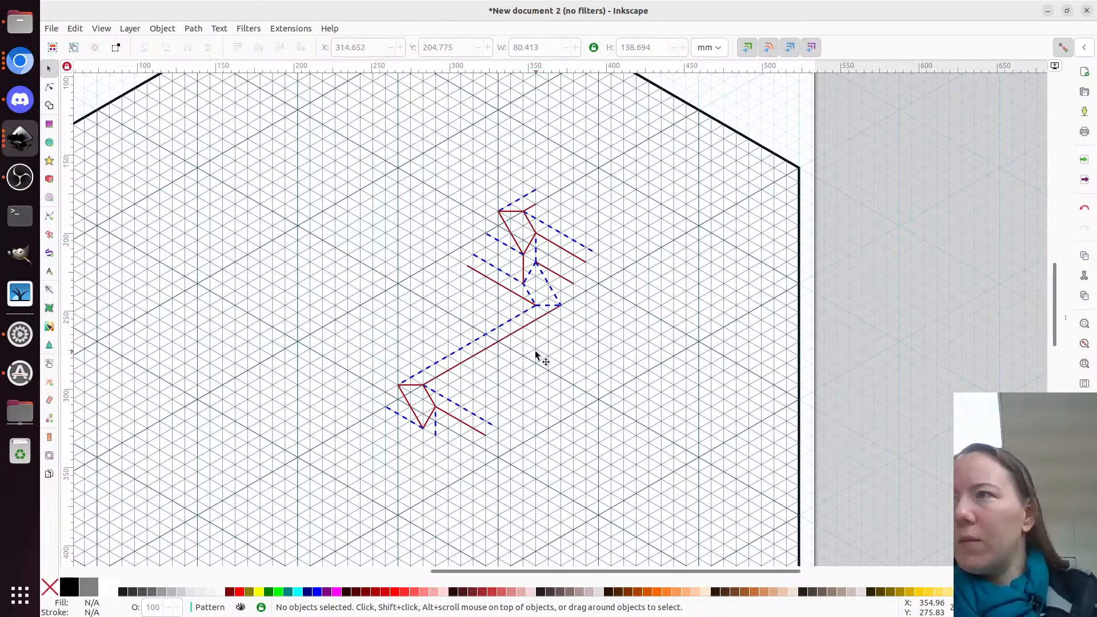
# Create a new document from the custom template CP-TriOnSquare
pyautogui.hotkey('ctrl', 'alt')
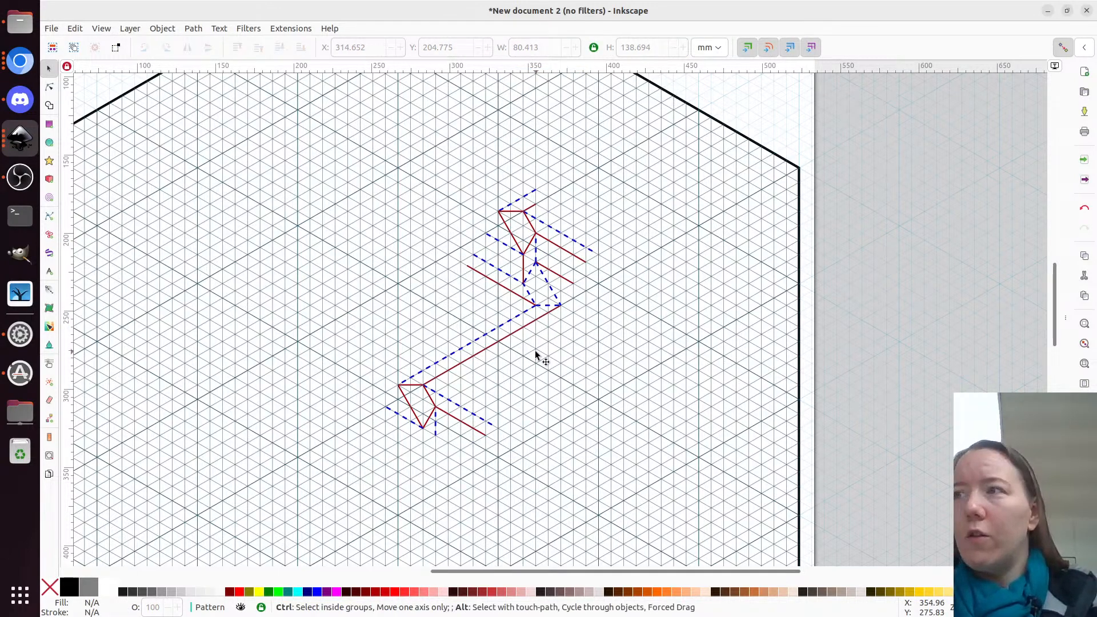
pyautogui.hotkey('ctrl', 'alt')
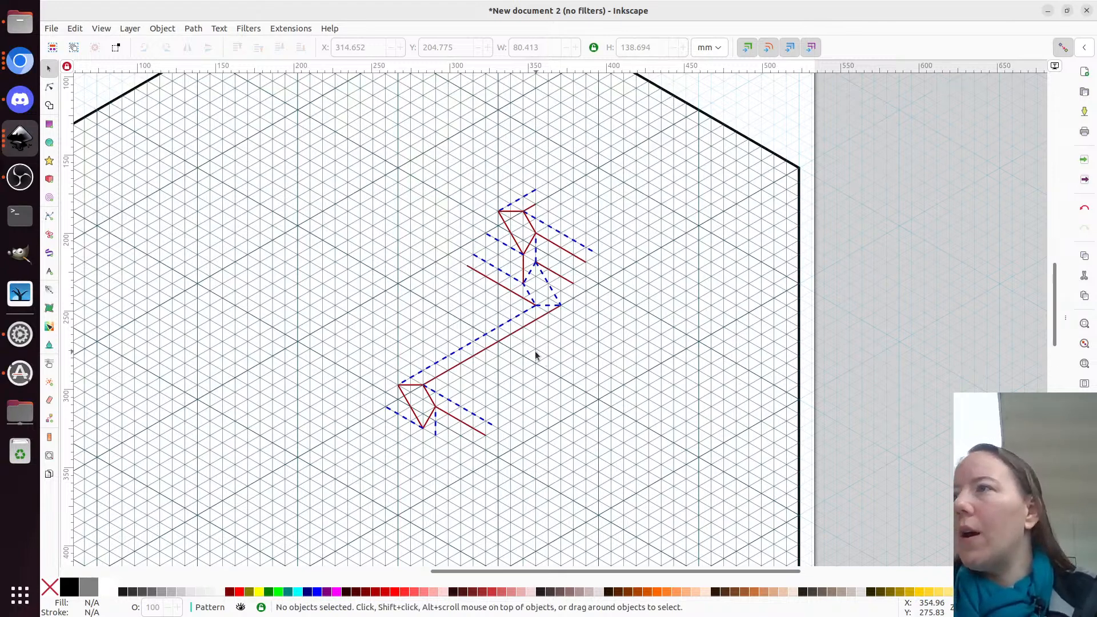
pyautogui.hotkey('ctrl', 'alt', 'n')
pyautogui.click(656, 188)
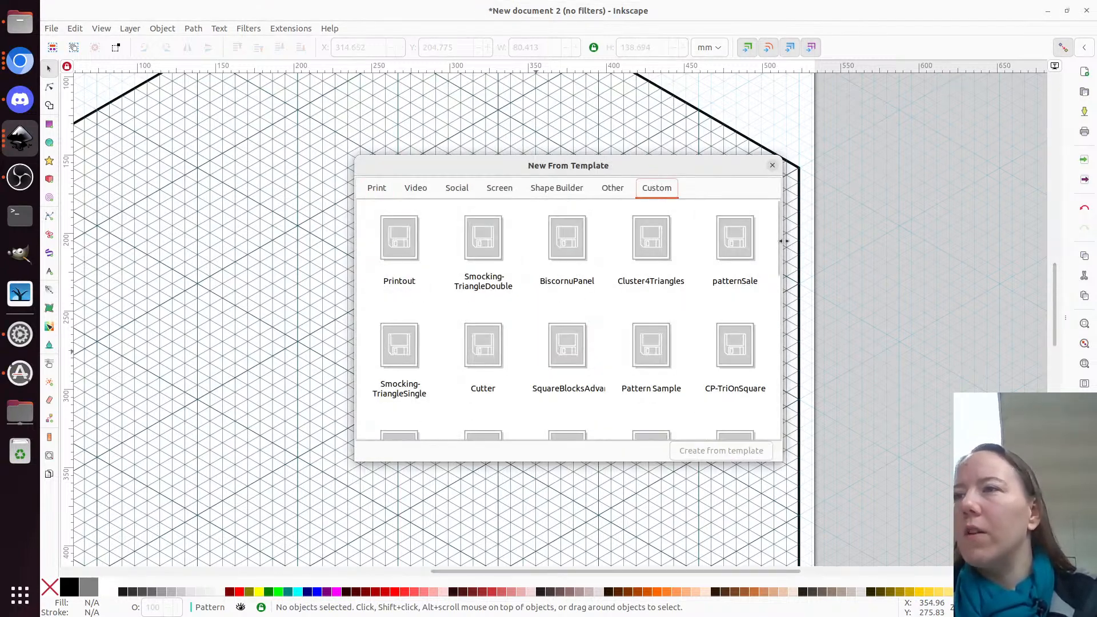
pyautogui.click(739, 365)
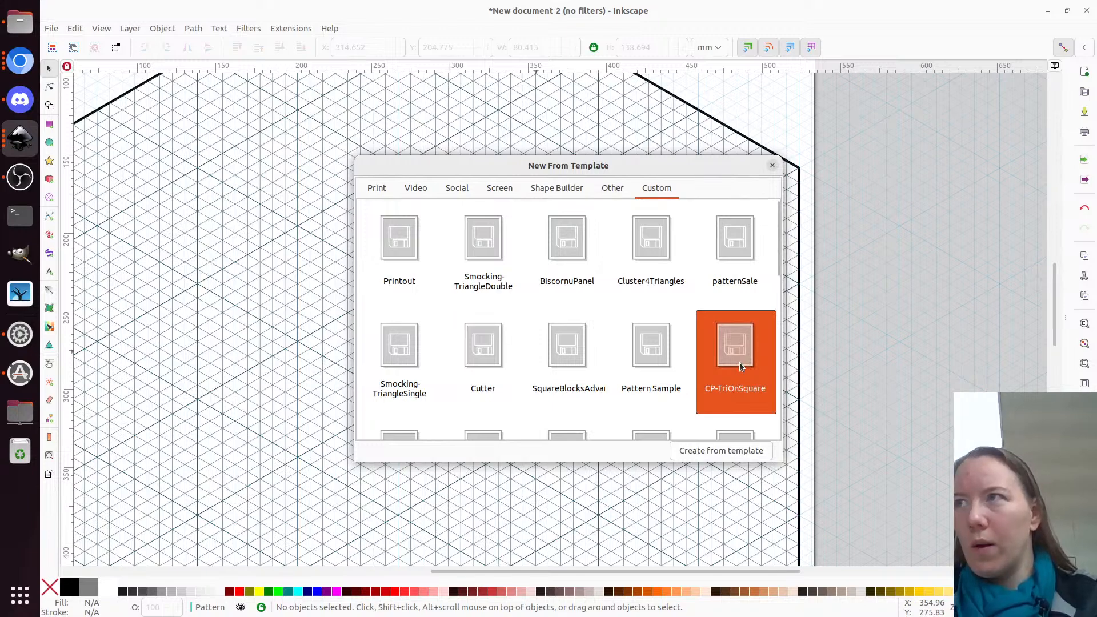
pyautogui.doubleClick(739, 366)
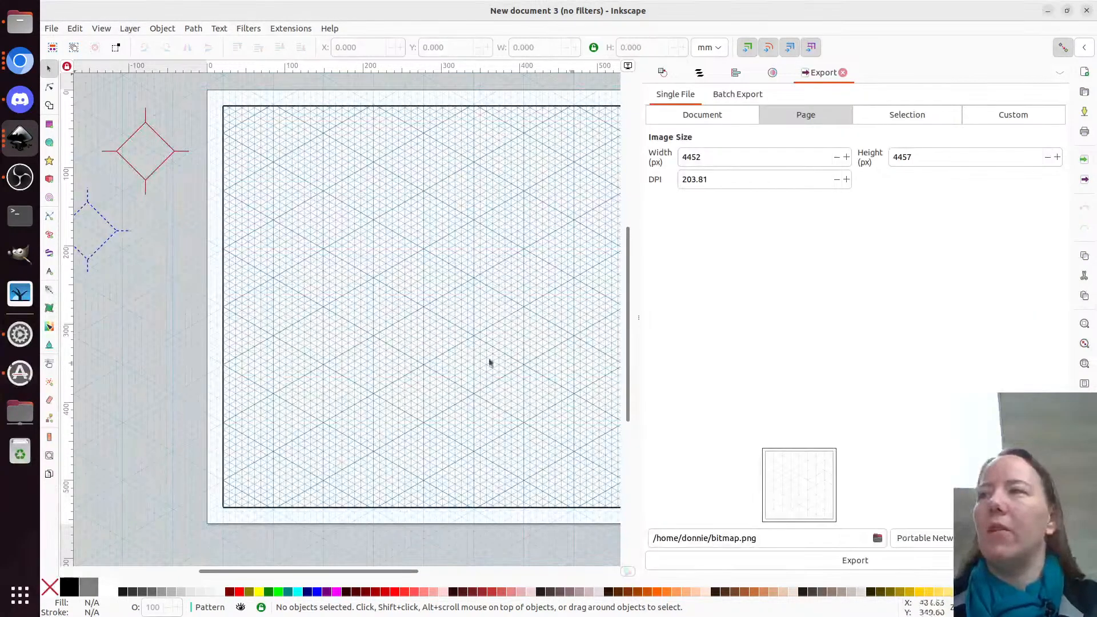
# Delete all the template's sample shapes beside the square sheet and widen the canvas area
pyautogui.hotkey('ctrl', 'a')
pyautogui.press('Delete')
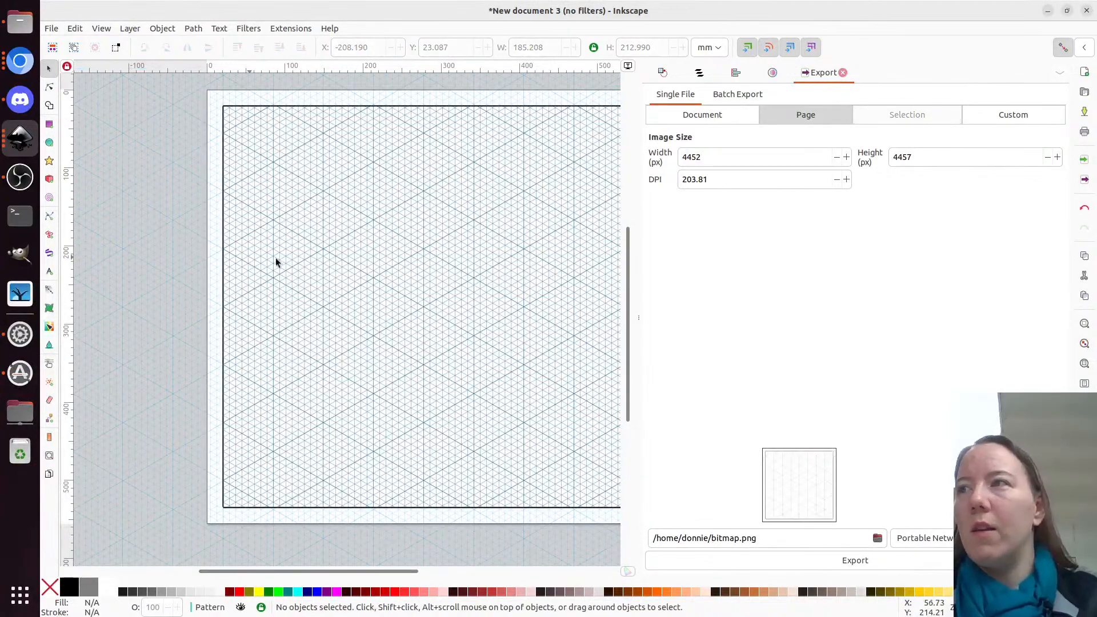
pyautogui.moveTo(640, 318); pyautogui.dragTo(808, 323)
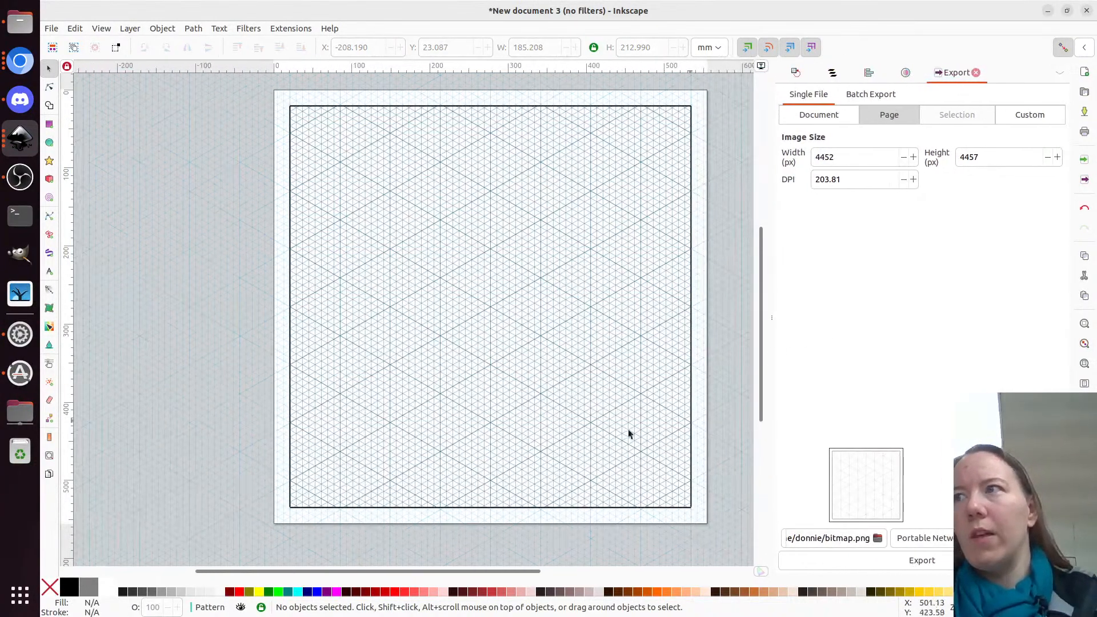
# Copy the three connected twists from the hexagon document and paste them into the new square-sheet document
pyautogui.hotkey('alt', 'Tab')
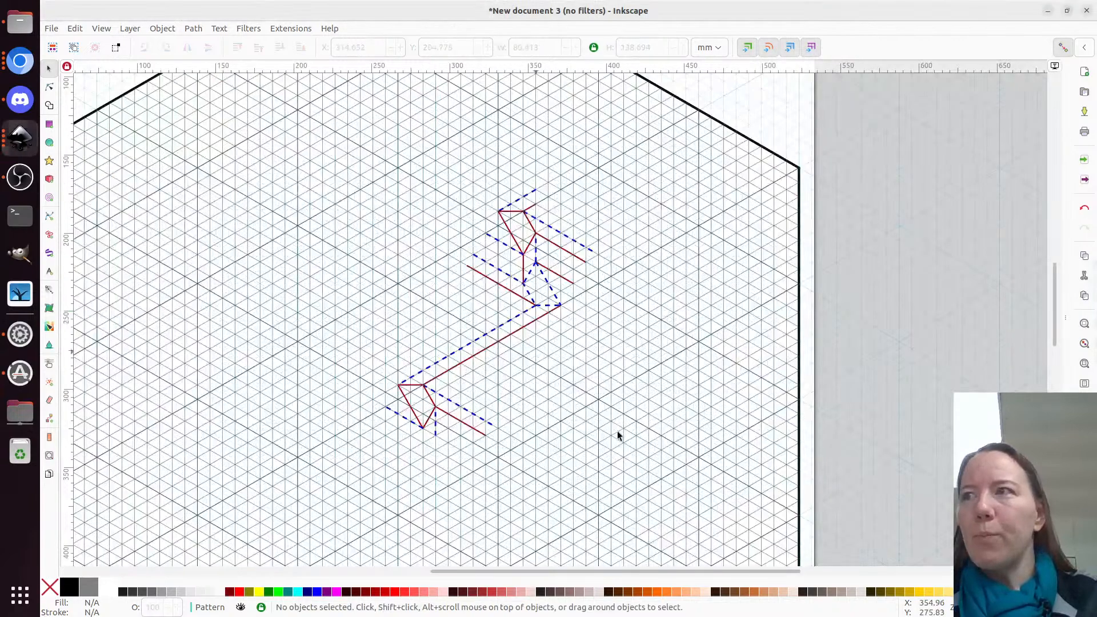
pyautogui.hotkey('ctrl', 'a')
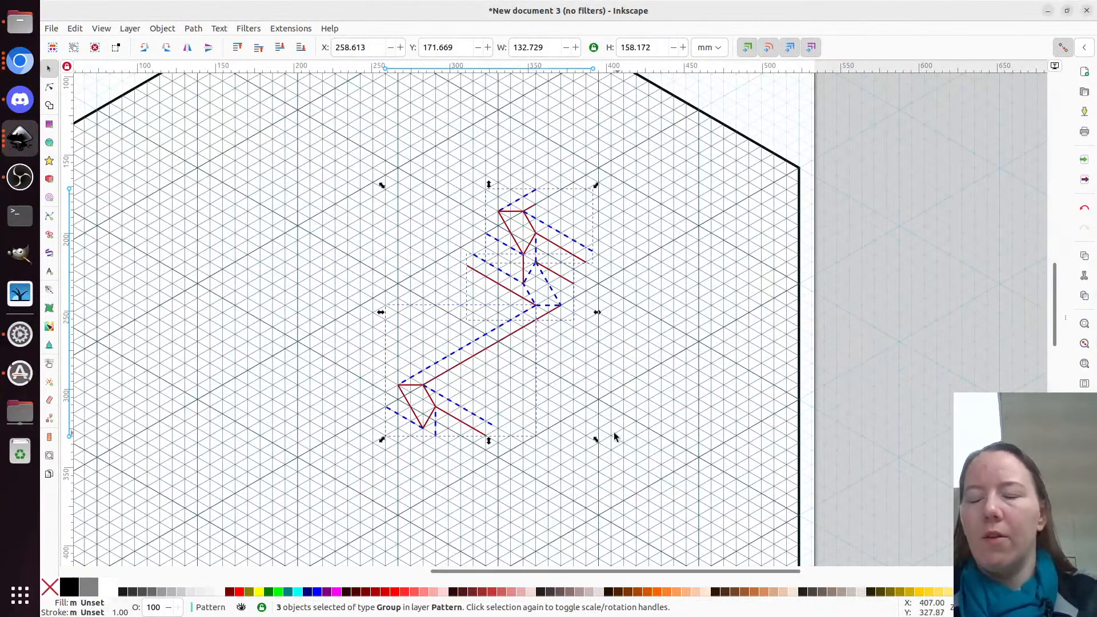
pyautogui.hotkey('alt', 'Tab')
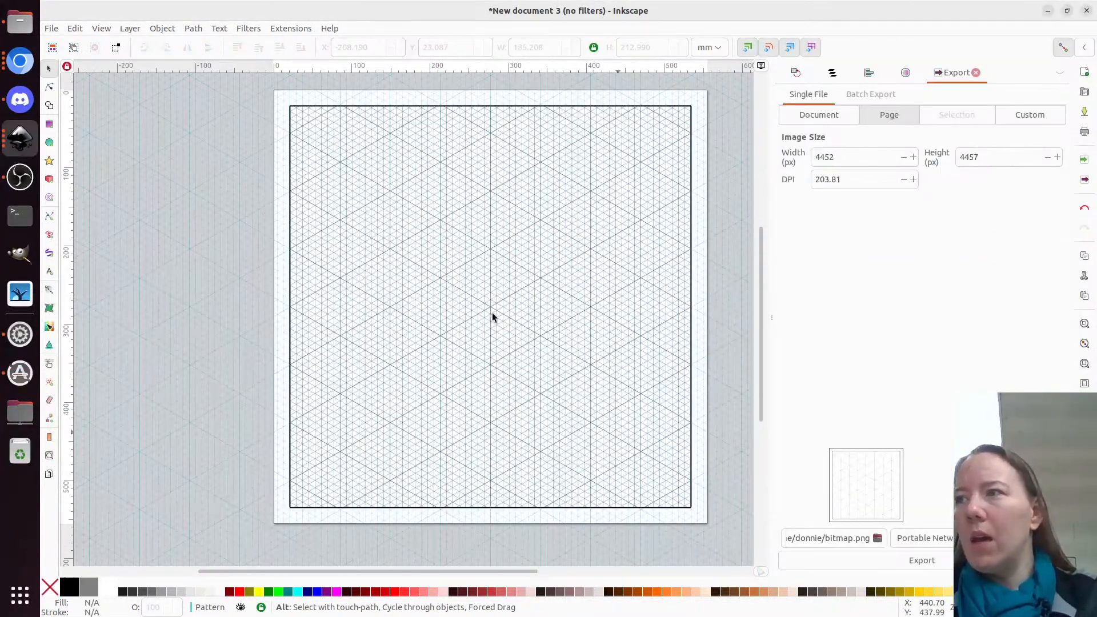
pyautogui.hotkey('ctrl', 'a')
pyautogui.hotkey('ctrl', 'v')
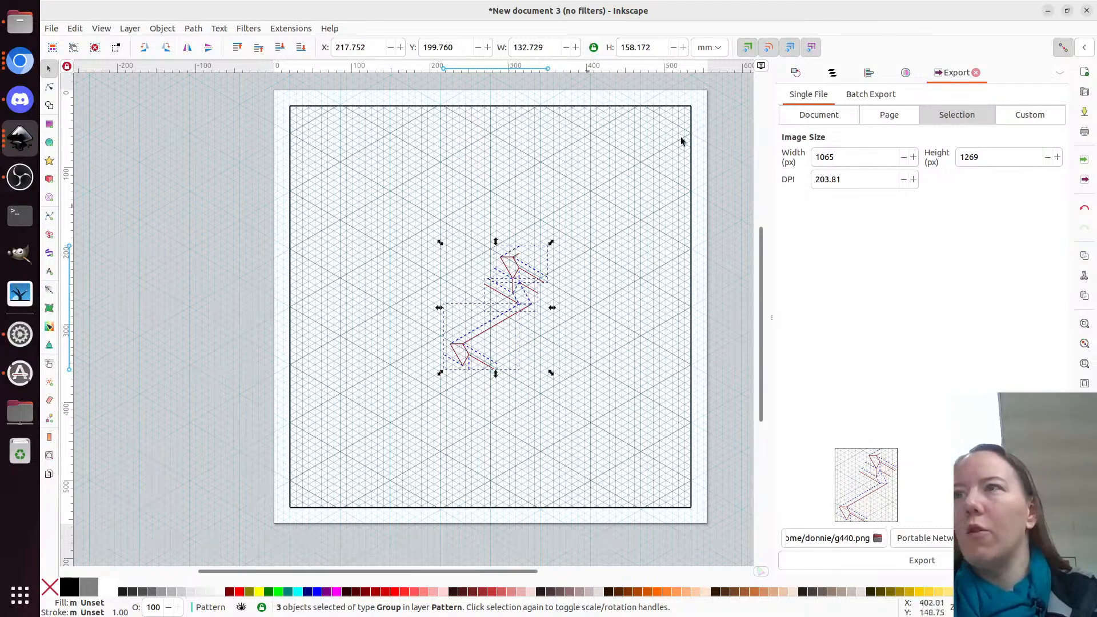
# Rotate the three pasted twists by 60° clockwise as one unit, with separate application to each object turned off
pyautogui.click(870, 75)
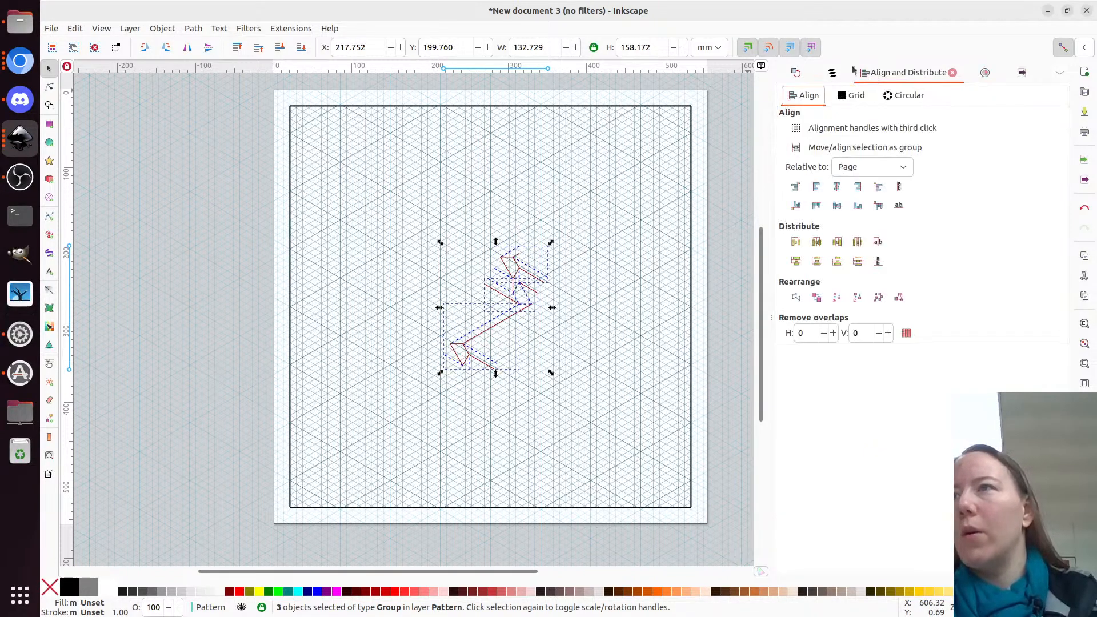
pyautogui.click(796, 73)
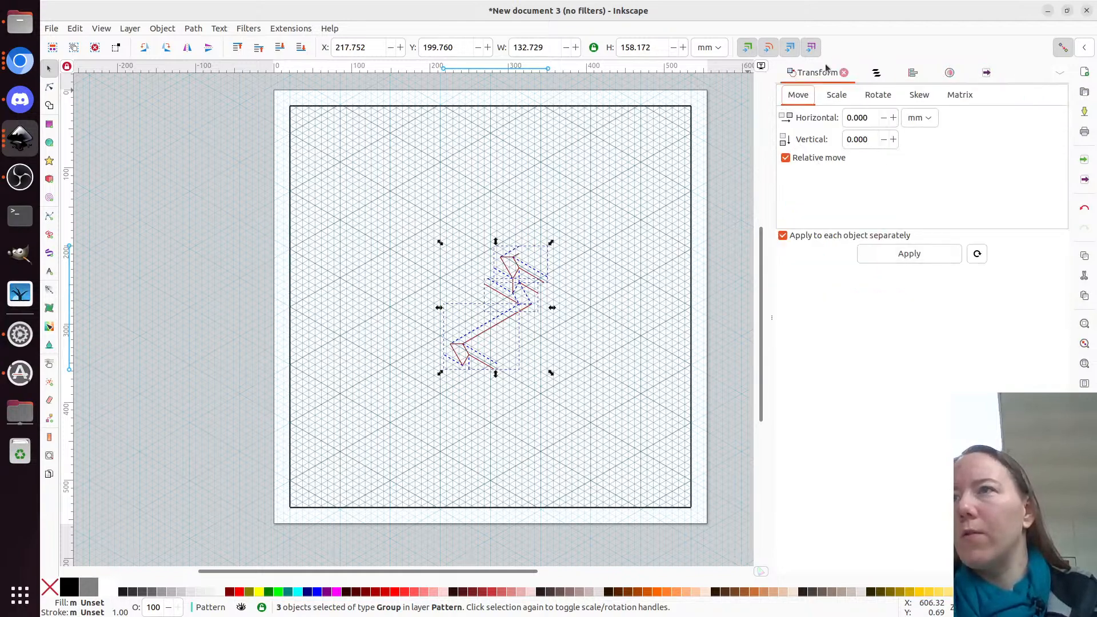
pyautogui.click(891, 96)
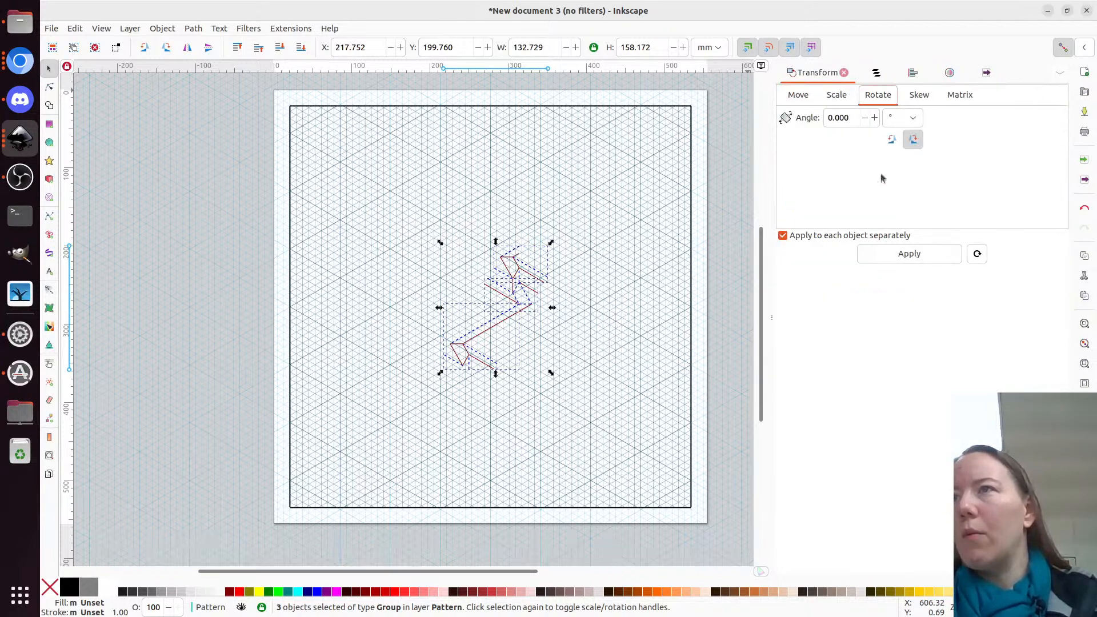
pyautogui.click(828, 118)
pyautogui.write('6')
pyautogui.press('Tab')
pyautogui.click(782, 236)
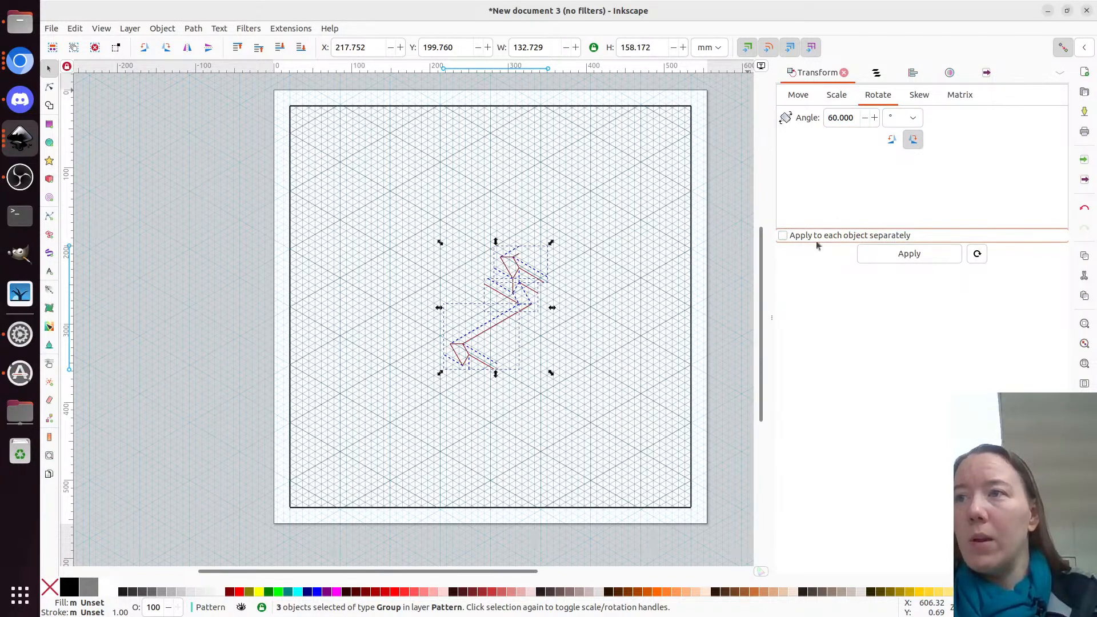
pyautogui.click(909, 254)
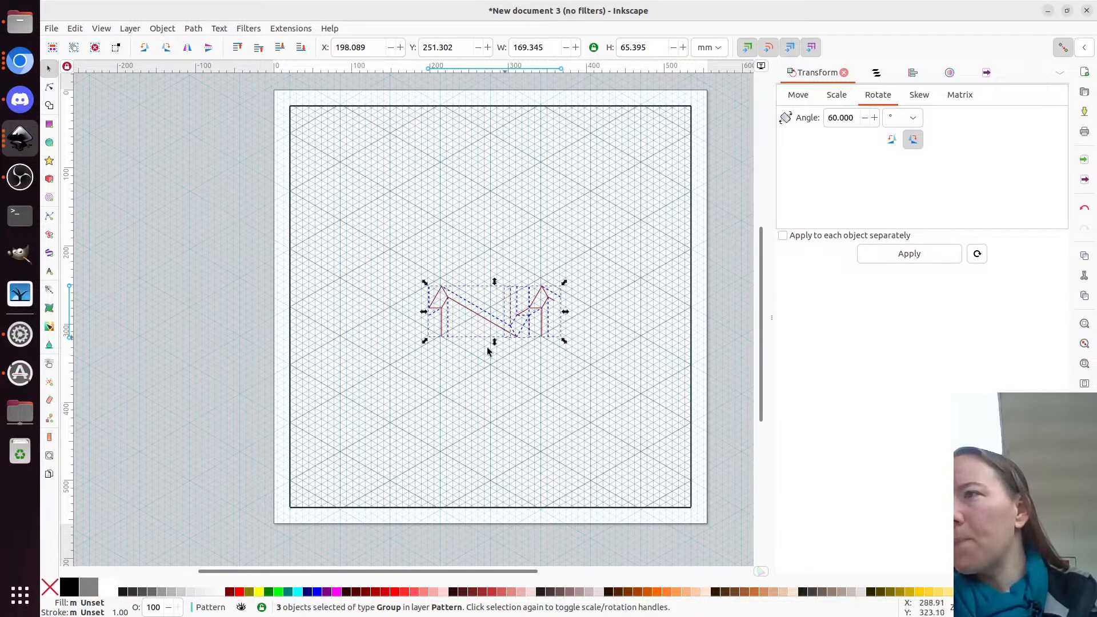
# Move the rotated twists onto the grid at about X 132 mm, Y 278 mm, and delete the right-hand twist
pyautogui.scroll(1, 498, 343)
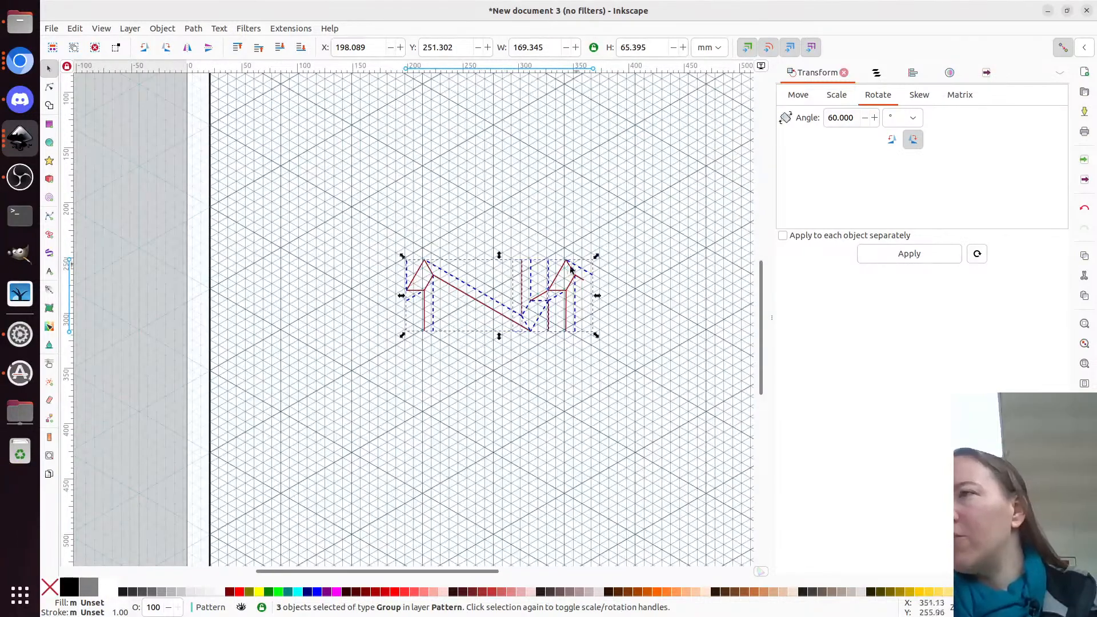
pyautogui.moveTo(567, 265); pyautogui.dragTo(494, 300)
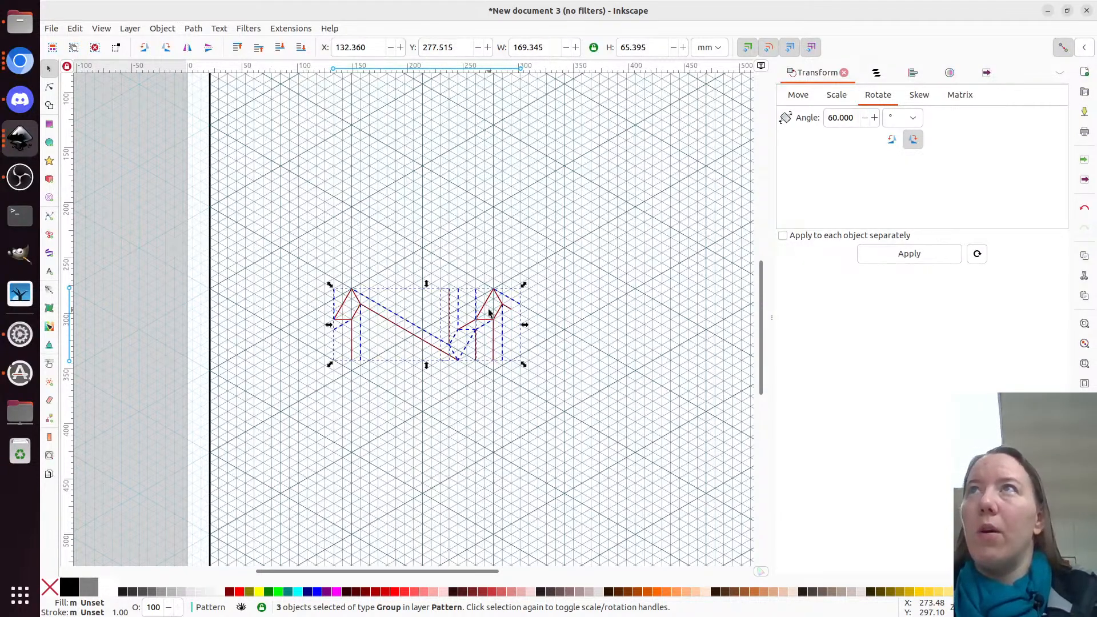
pyautogui.click(535, 394)
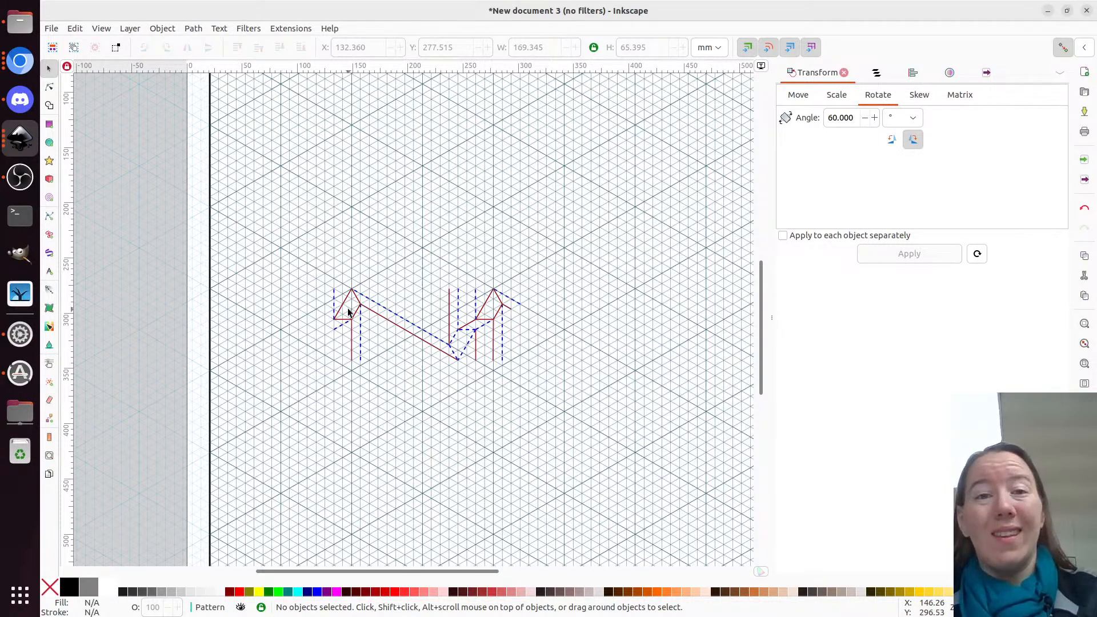
pyautogui.click(500, 309)
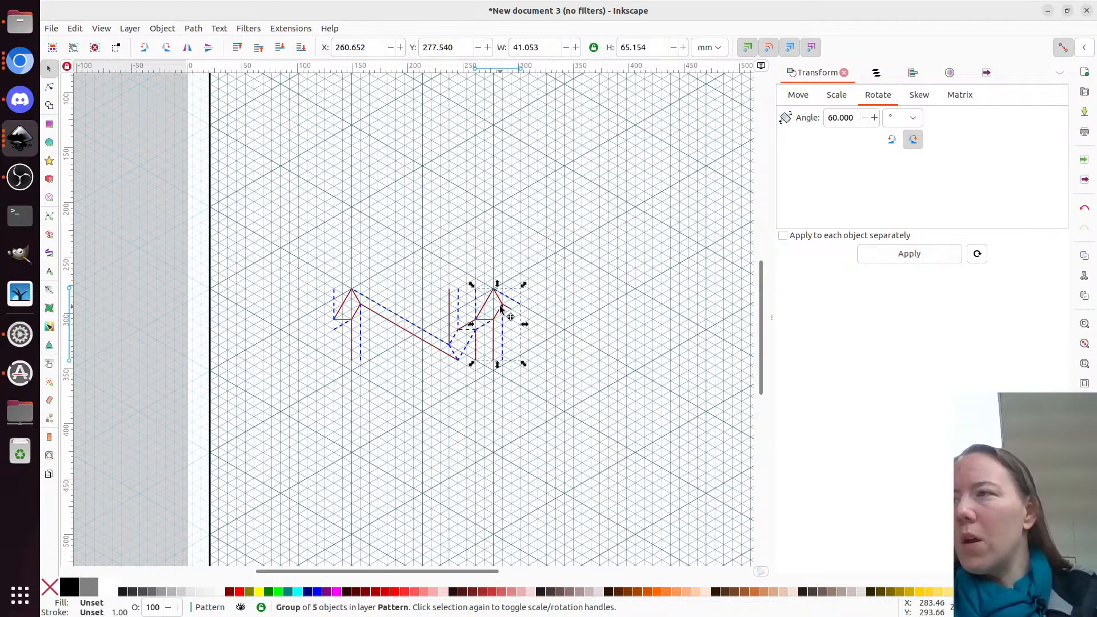
pyautogui.press('Delete')
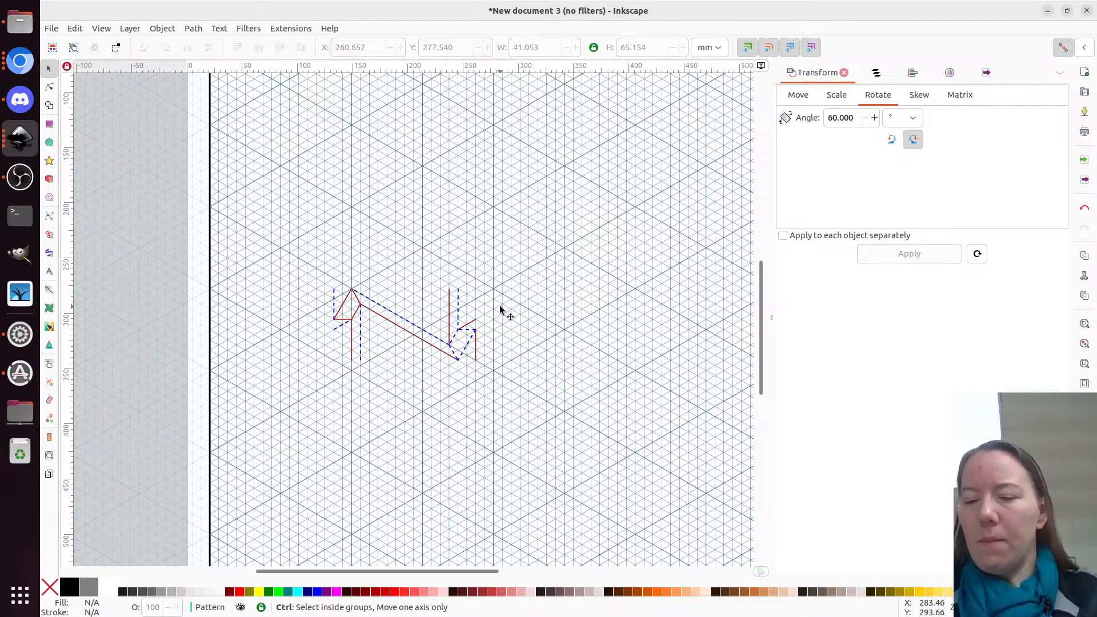
# Add a vertically mirrored copy of the two remaining twists directly above the originals and group all four
pyautogui.hotkey('ctrl', 'a')
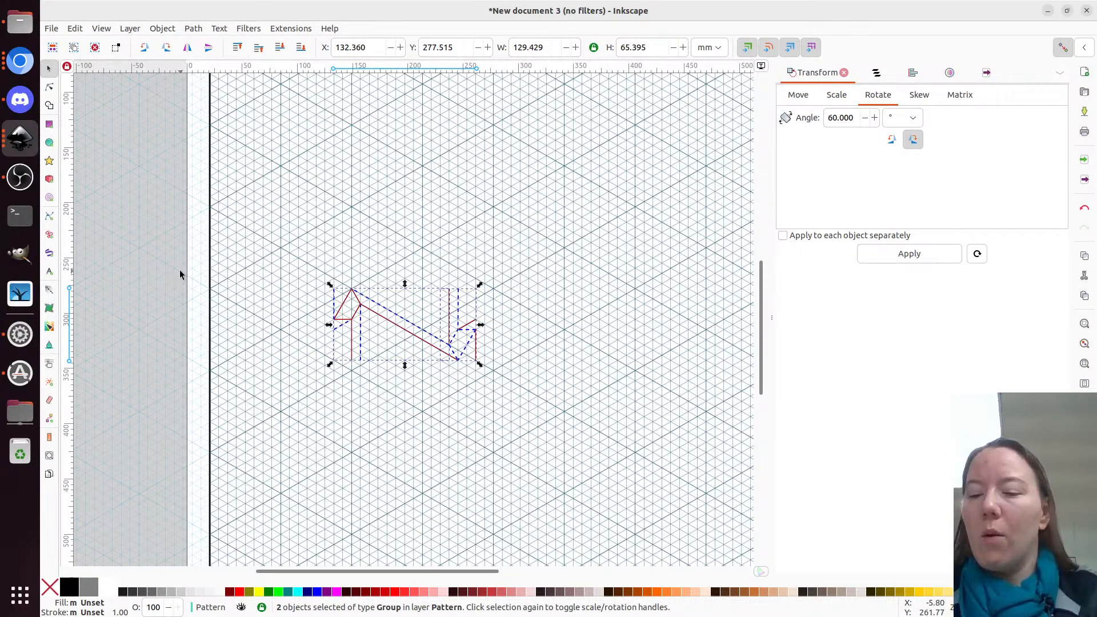
pyautogui.click(209, 50)
pyautogui.moveTo(378, 337); pyautogui.dragTo(376, 262)
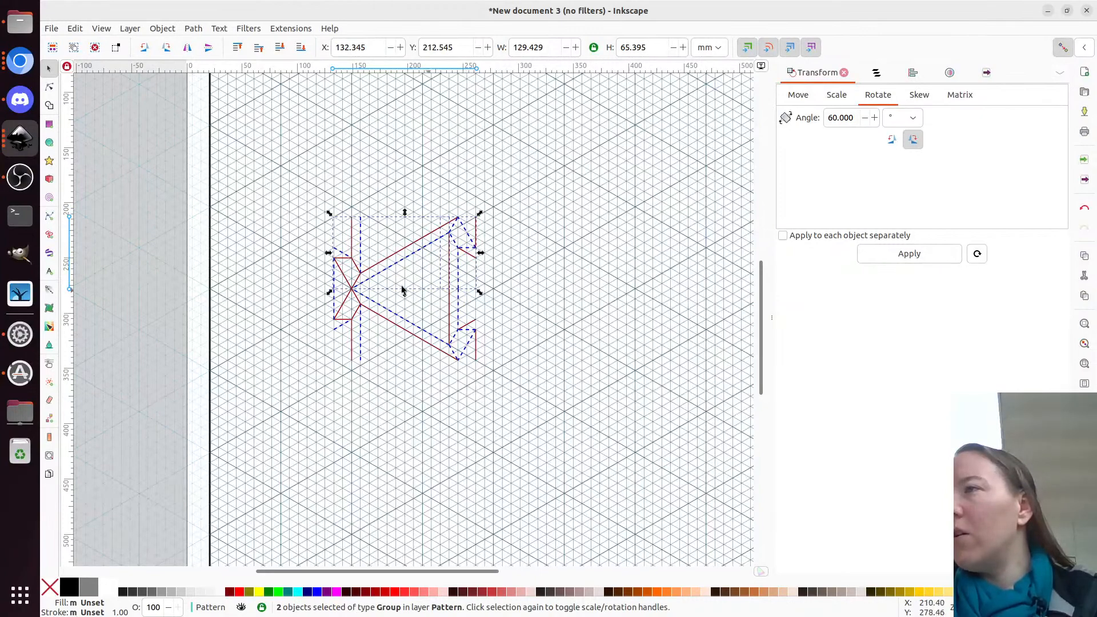
pyautogui.hotkey('ctrl', 'a')
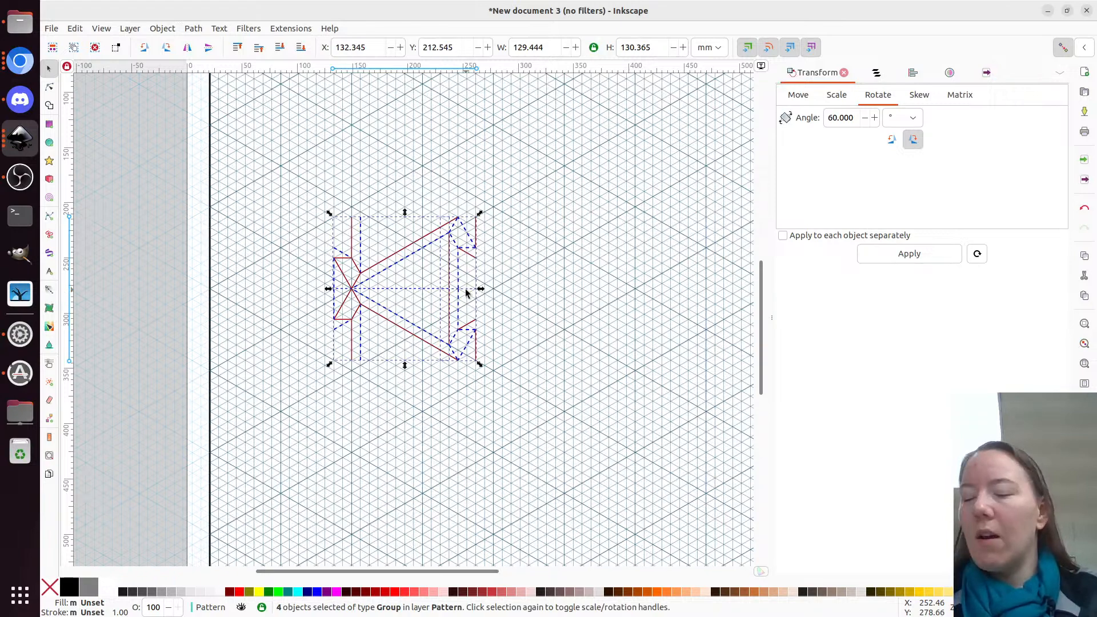
pyautogui.hotkey('ctrl', 'g')
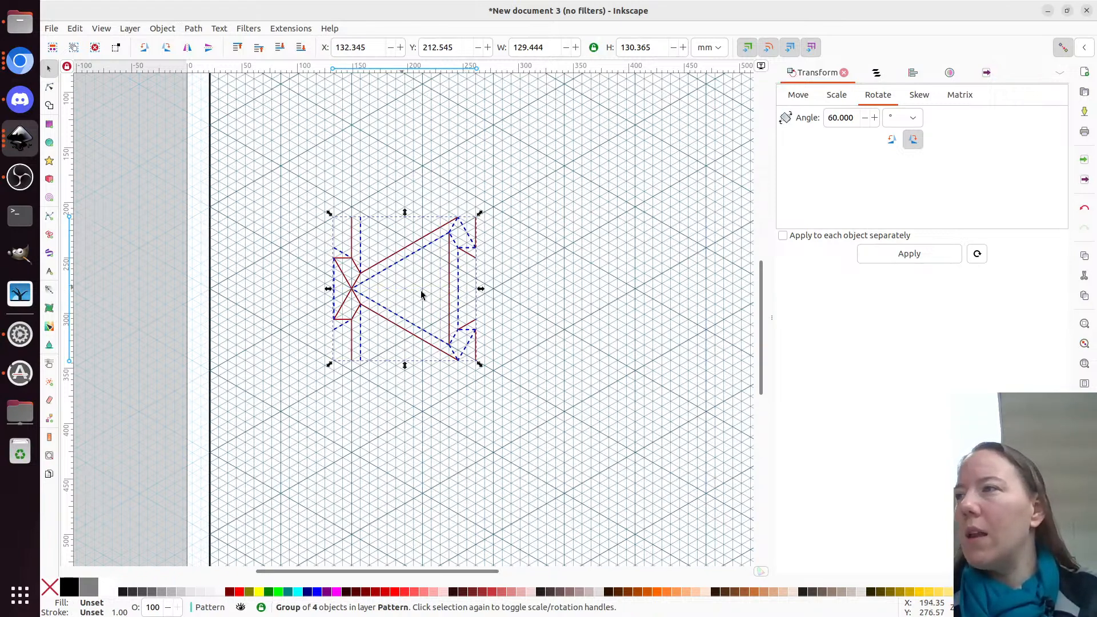
# Repeat the grouped unit horizontally, joined end to end, to make a row of five across the full sheet width
pyautogui.moveTo(354, 271); pyautogui.dragTo(211, 275)
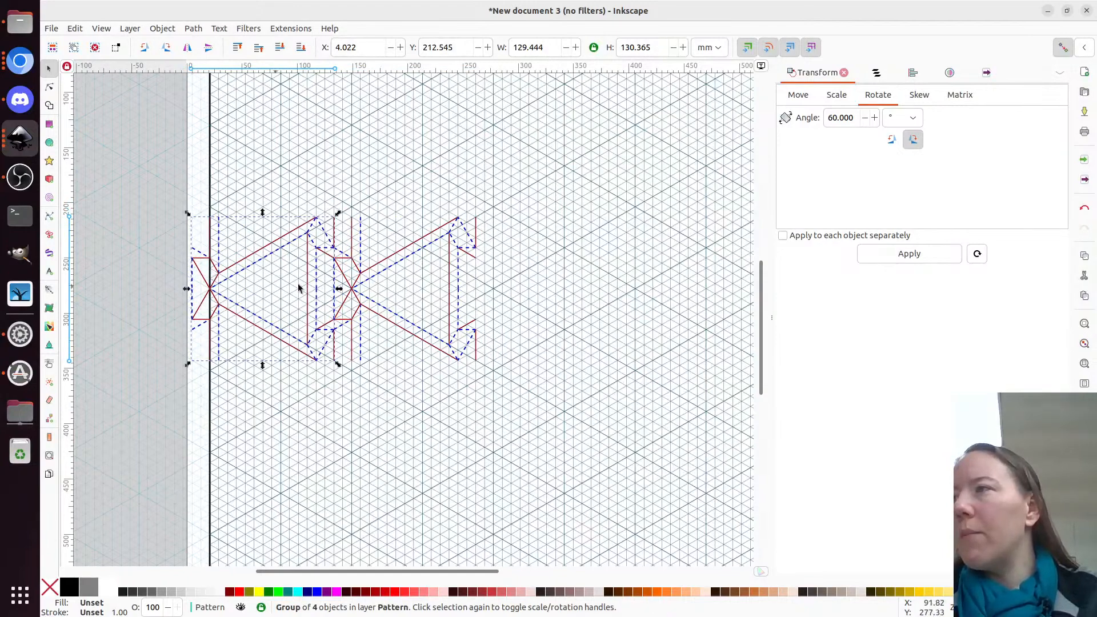
pyautogui.keyDown('shift'); pyautogui.click(362, 276); pyautogui.keyUp('shift')
pyautogui.moveTo(199, 262); pyautogui.dragTo(489, 258)
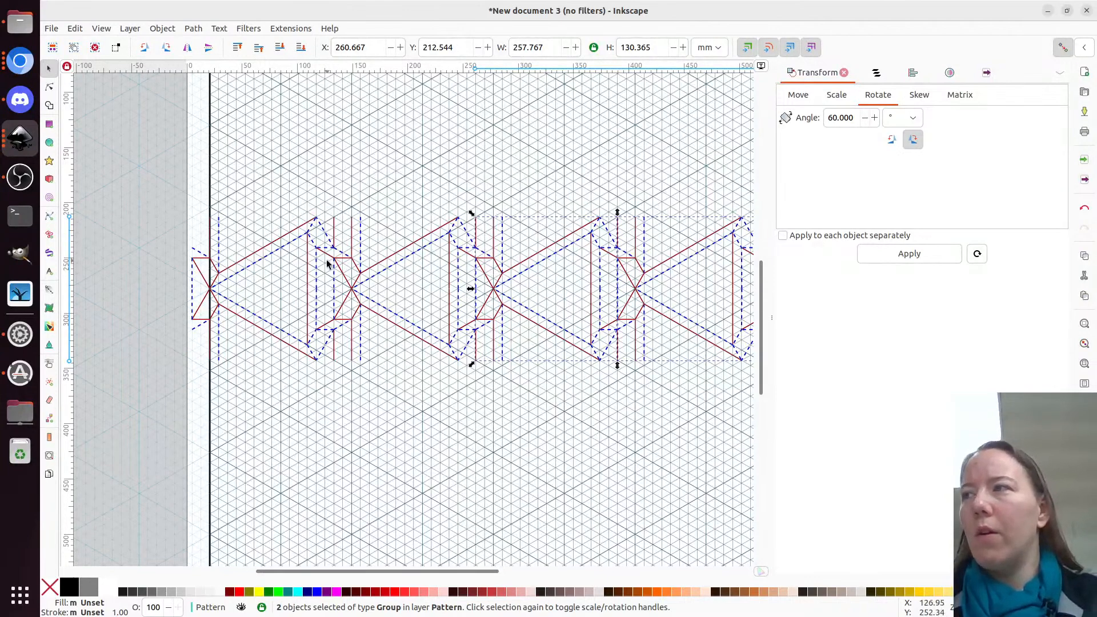
pyautogui.hscroll(2, 291, 290)
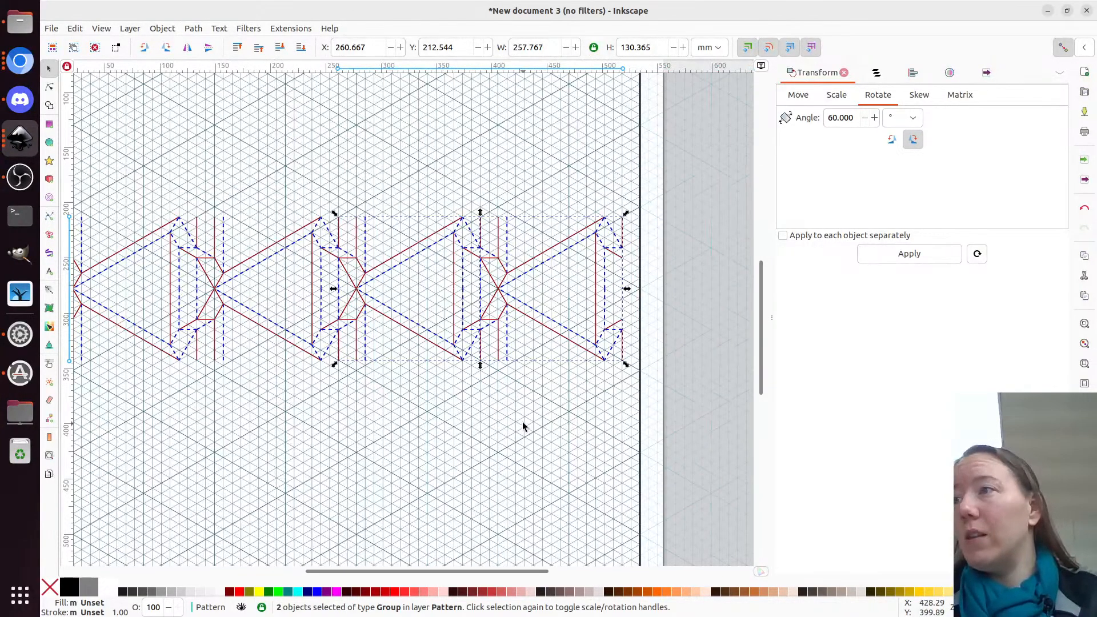
pyautogui.click(522, 426)
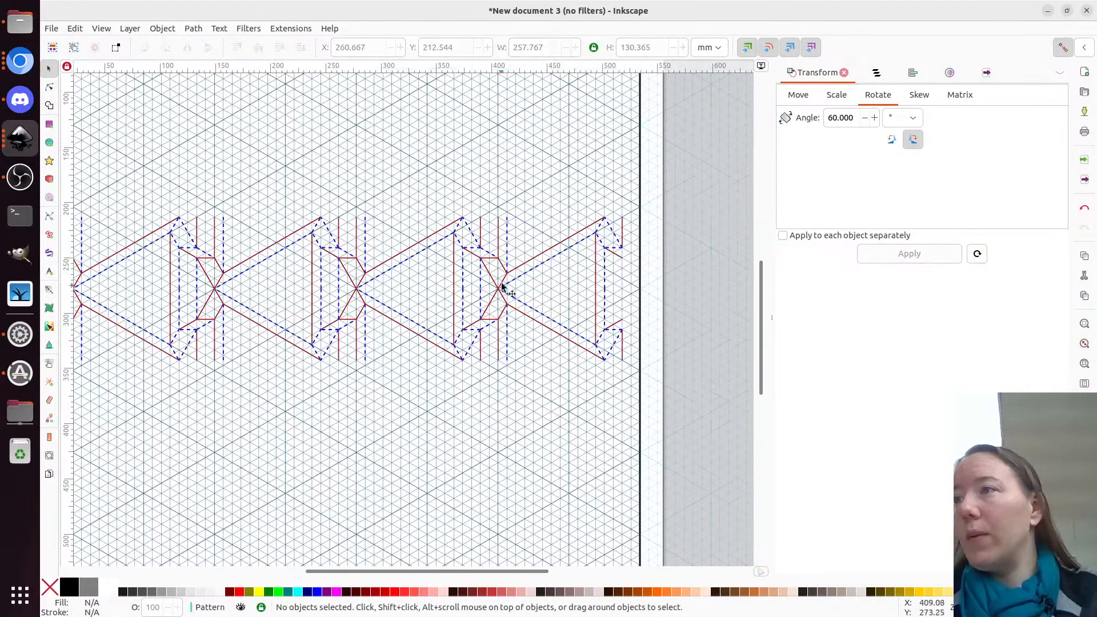
pyautogui.click(510, 287)
pyautogui.moveTo(510, 287); pyautogui.dragTo(656, 277)
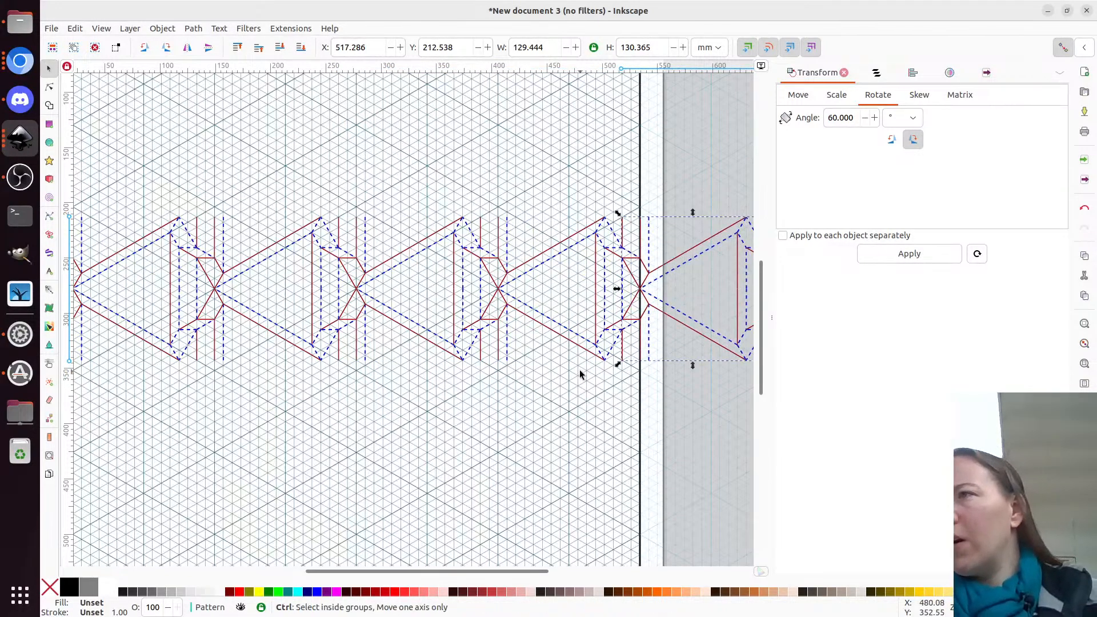
# Repeat the five-unit row above and below to cover the sheet with five rows, and group all 25 units
pyautogui.hscroll(-2, 472, 411)
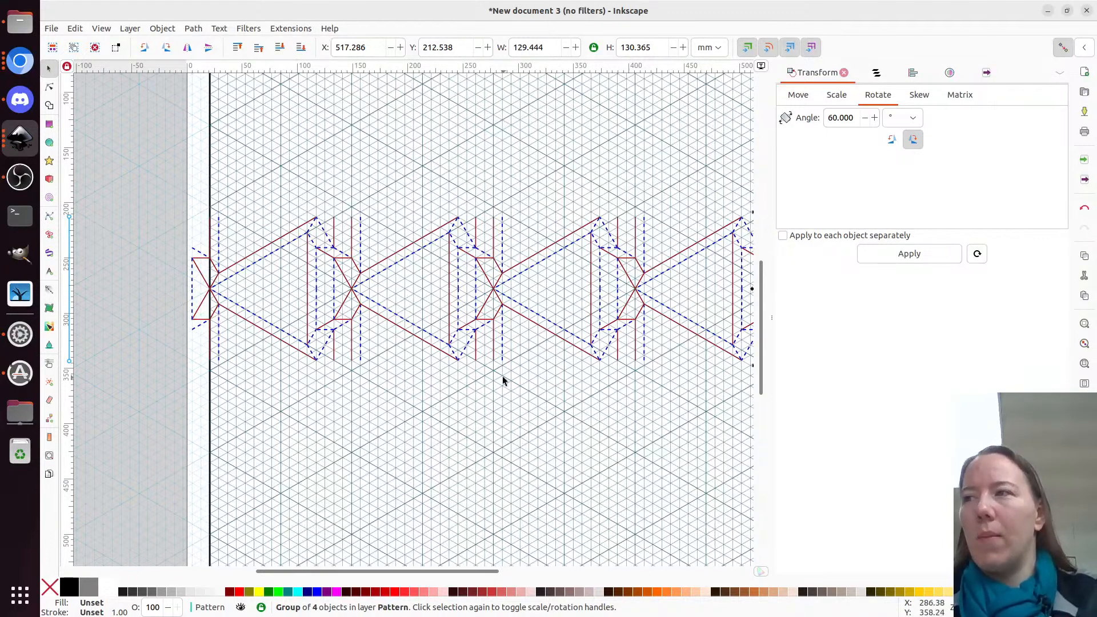
pyautogui.hotkey('ctrl', 'a')
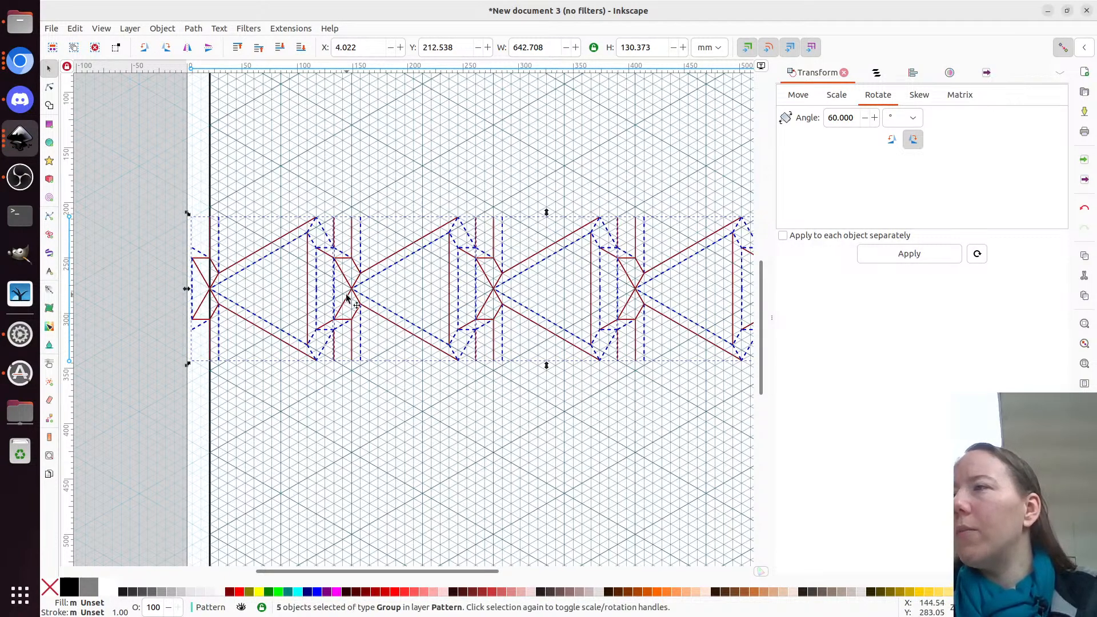
pyautogui.moveTo(349, 297); pyautogui.dragTo(354, 152)
pyautogui.scroll(4, 364, 377)
pyautogui.moveTo(347, 244); pyautogui.dragTo(355, 533)
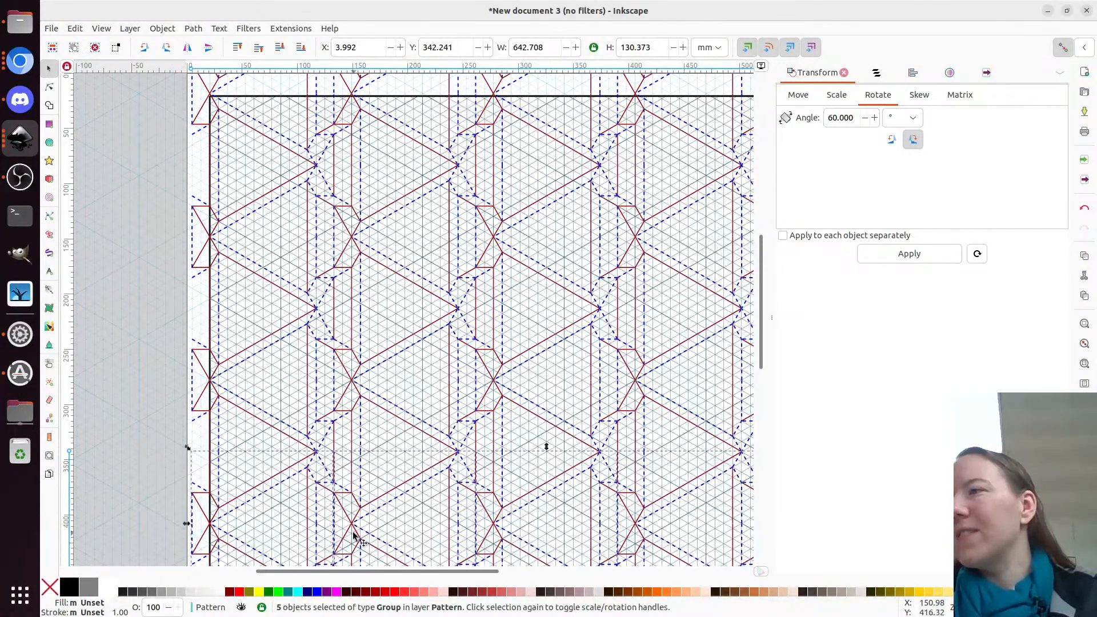
pyautogui.scroll(-5, 379, 406)
pyautogui.moveTo(335, 245); pyautogui.dragTo(326, 395)
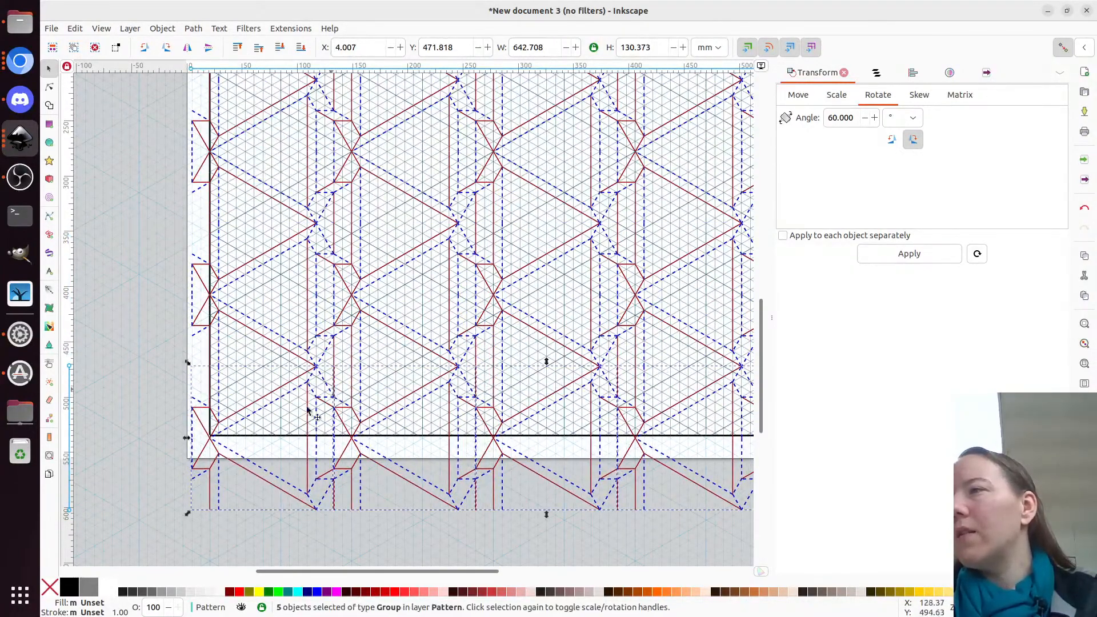
pyautogui.hscroll(5, 342, 417)
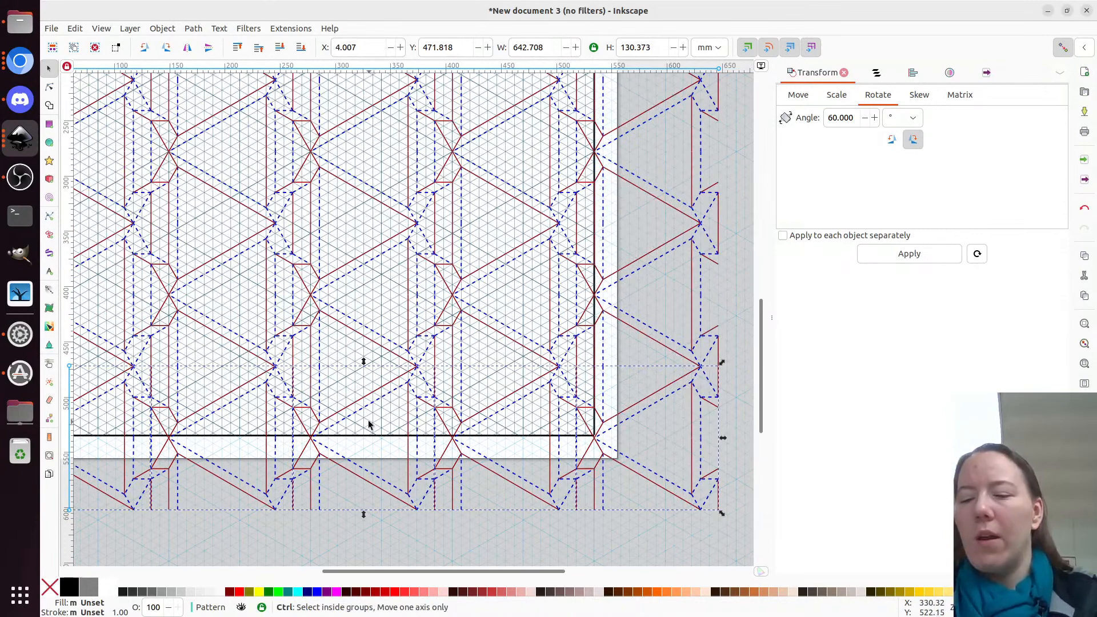
pyautogui.hotkey('ctrl', 'a')
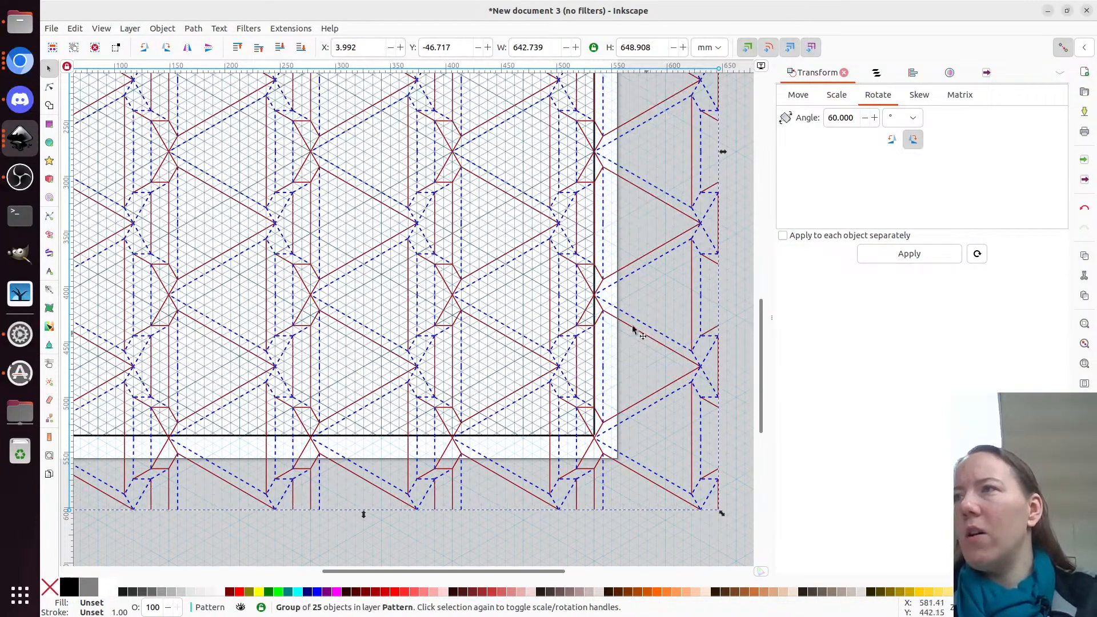
# Show the mask layer and clip the grouped 25-unit pattern to the red square mask outline
pyautogui.click(876, 72)
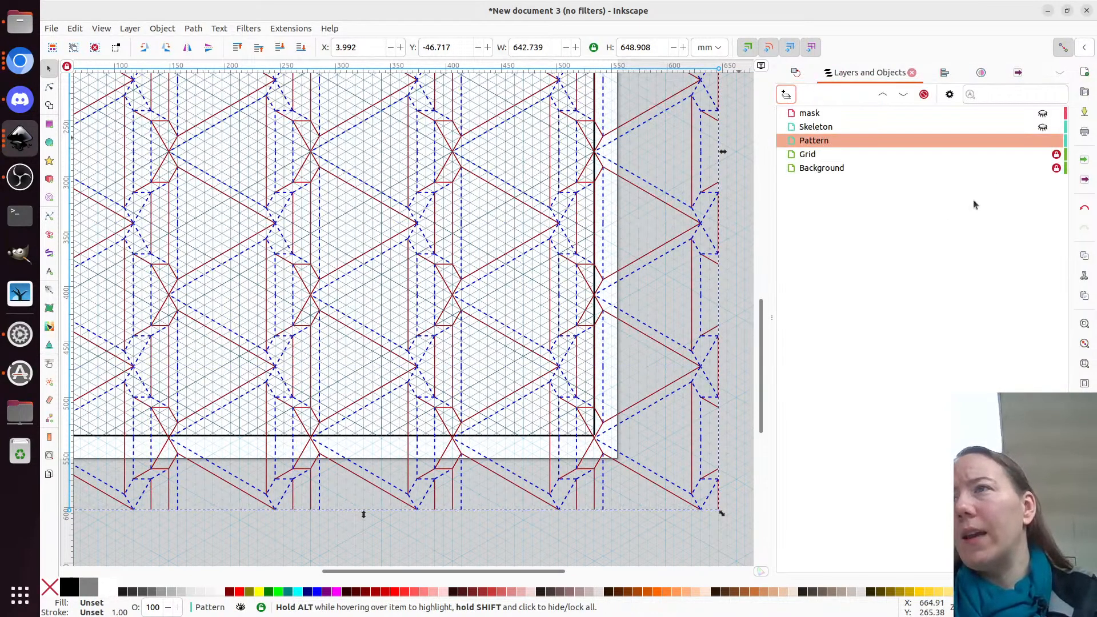
pyautogui.click(1042, 115)
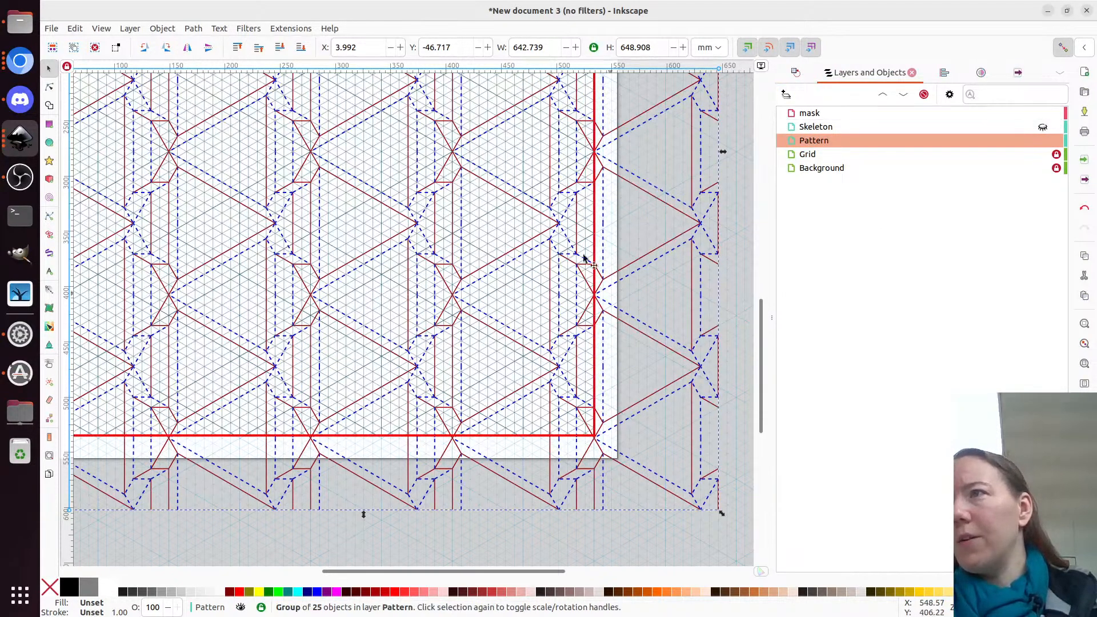
pyautogui.click(595, 209)
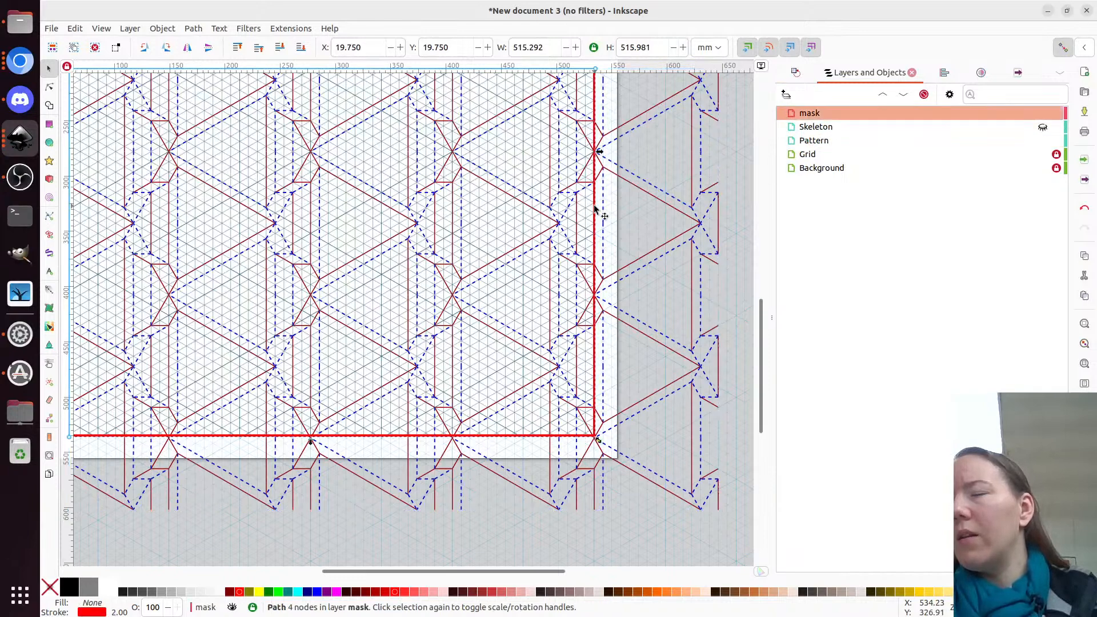
pyautogui.click(656, 200)
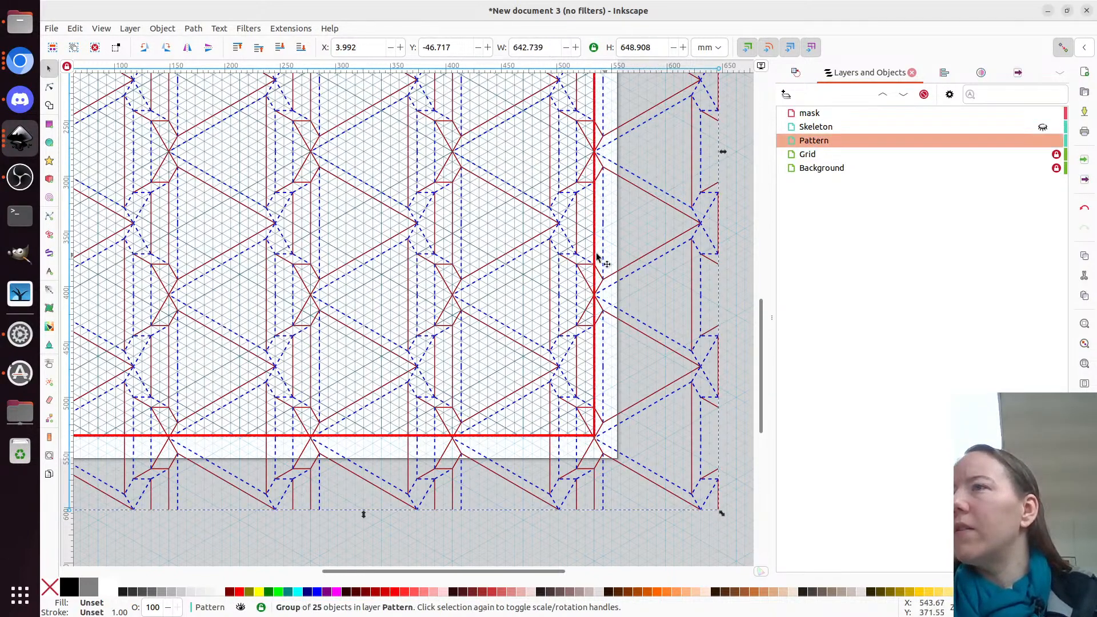
pyautogui.keyDown('shift'); pyautogui.click(594, 222); pyautogui.keyUp('shift')
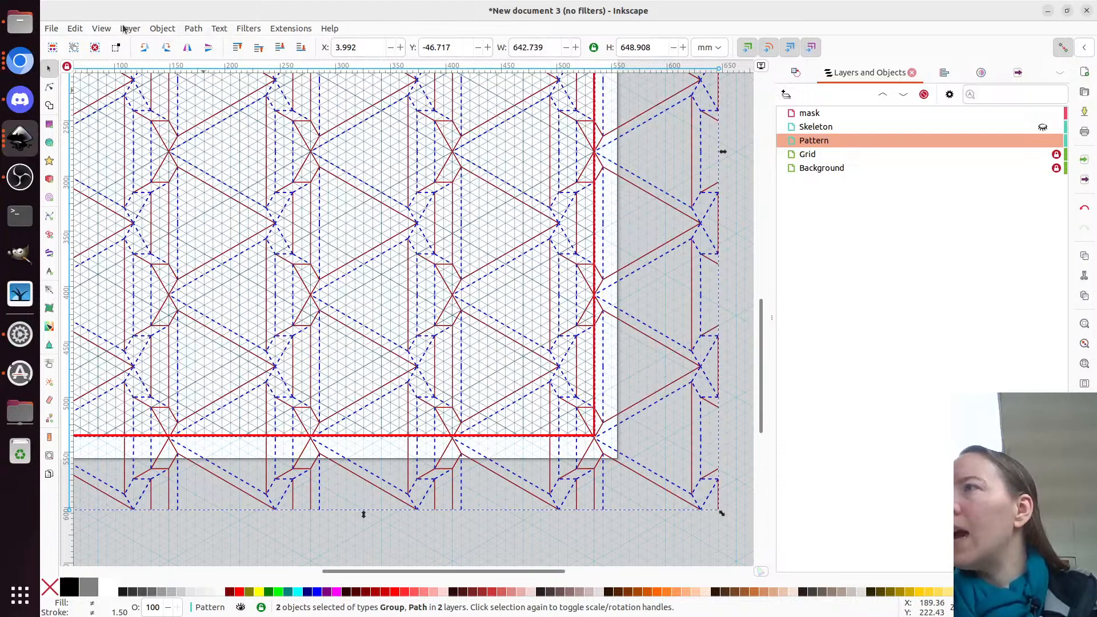
pyautogui.click(162, 28)
pyautogui.moveTo(217, 181)
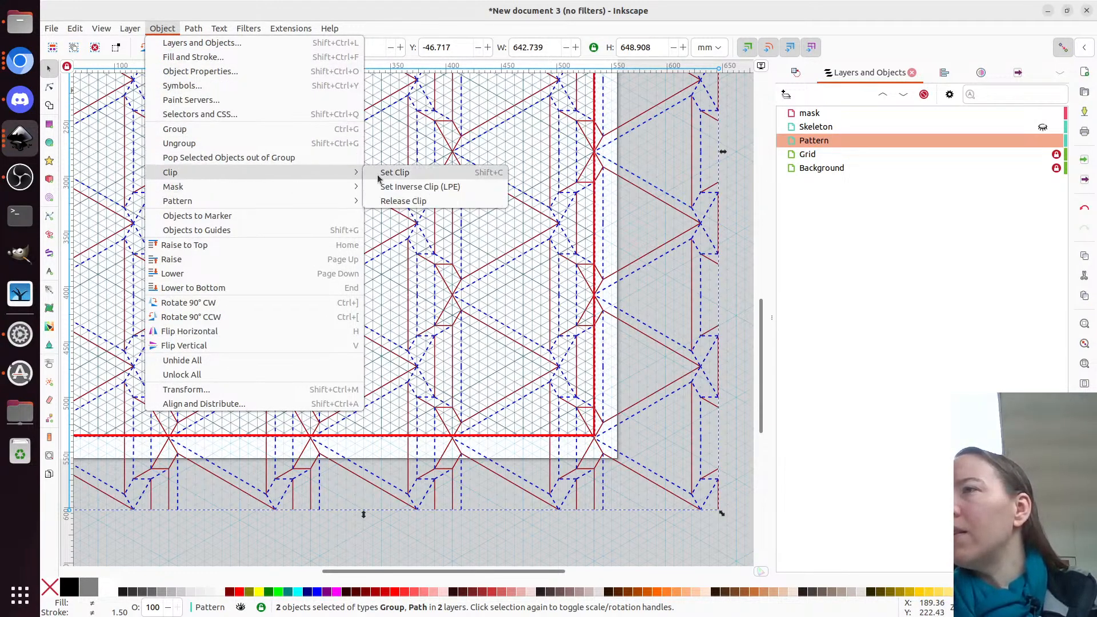
pyautogui.click(394, 173)
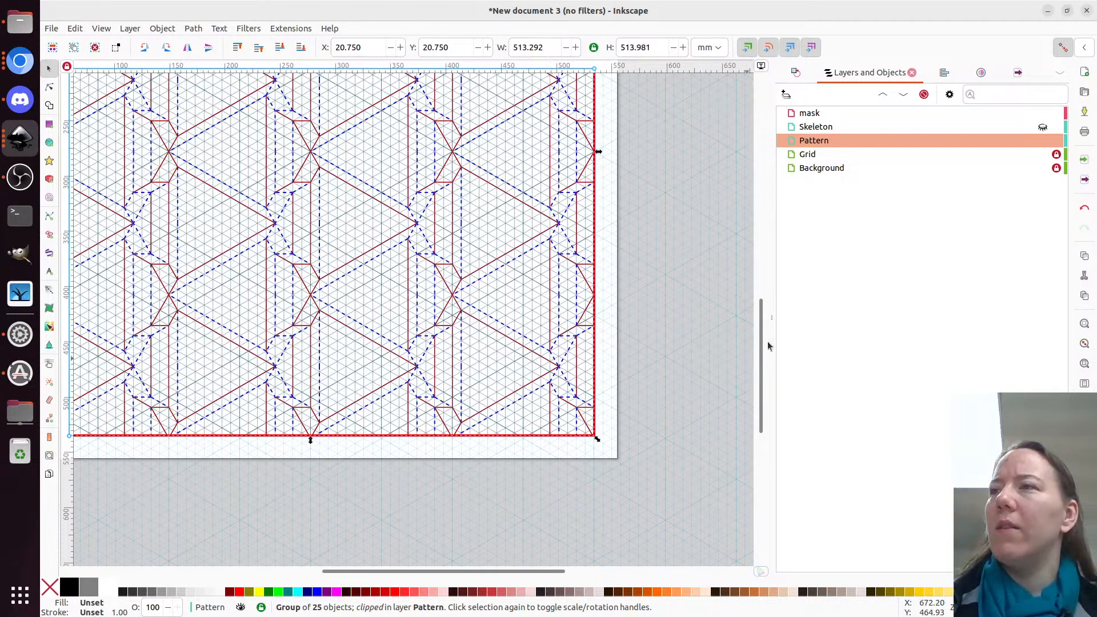
# Deselect the clipped pattern and hide the mask layer again
pyautogui.click(678, 352)
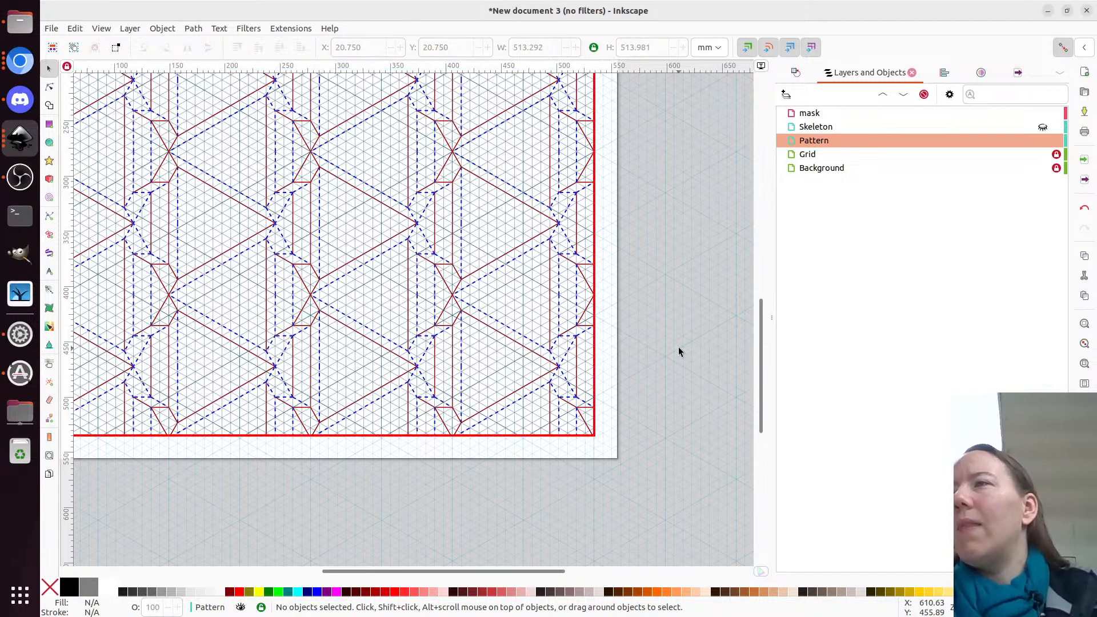
pyautogui.hscroll(-5, 678, 349)
pyautogui.hscroll(-2, 678, 351)
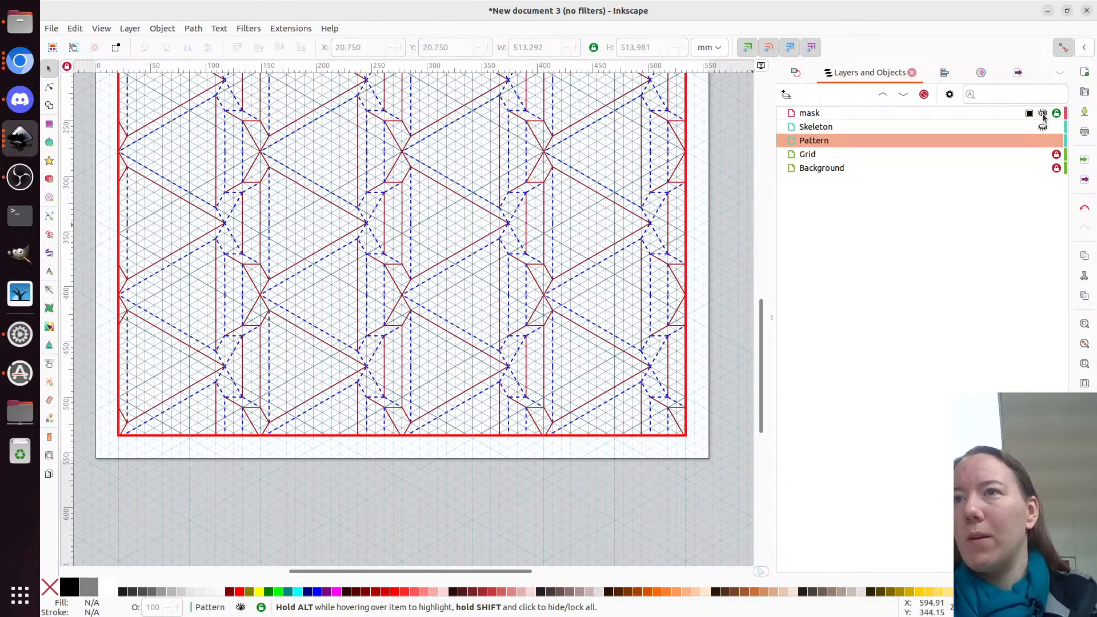
pyautogui.click(1042, 114)
pyautogui.scroll(6, 459, 331)
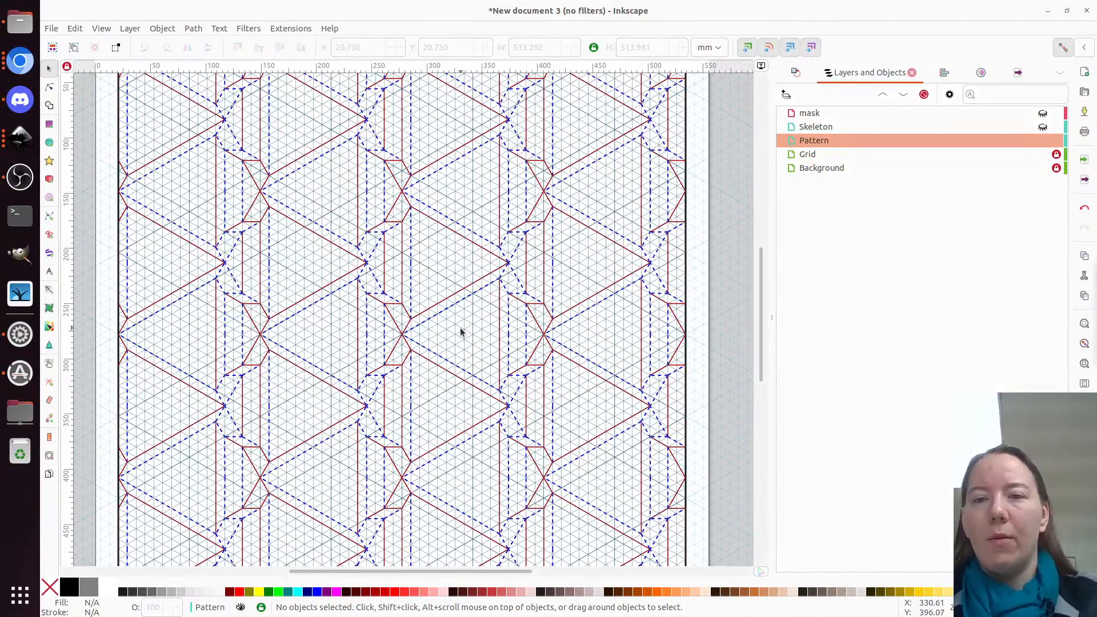
# Examine the red and white tiling diagrams in New document 1, comparing them with the finished crease pattern
pyautogui.hotkey('alt', 'Tab')
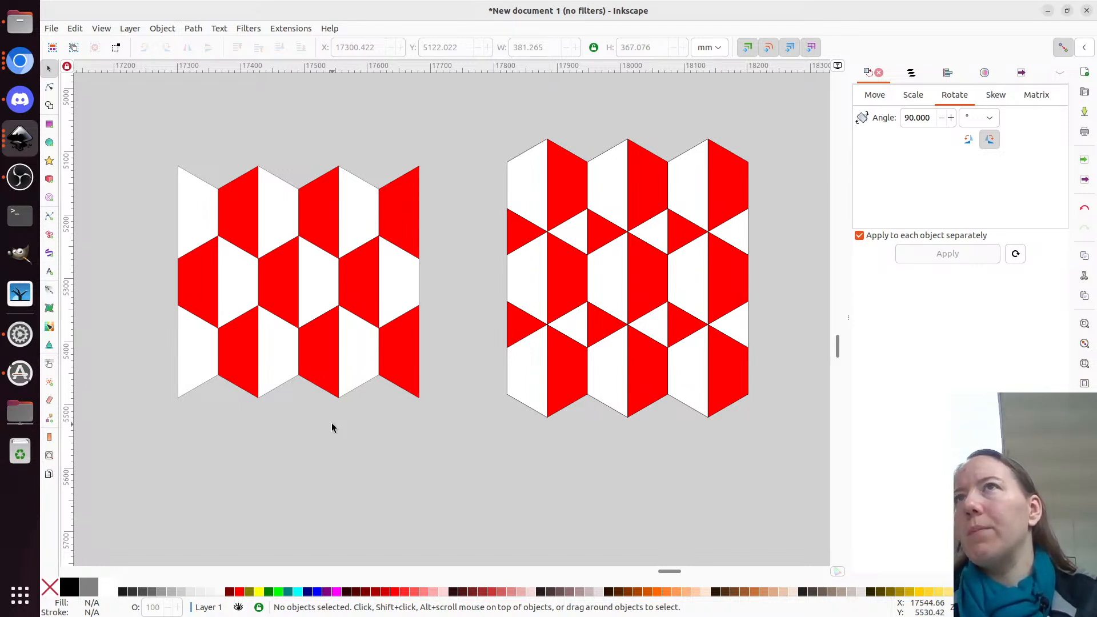
pyautogui.hscroll(7, 331, 427)
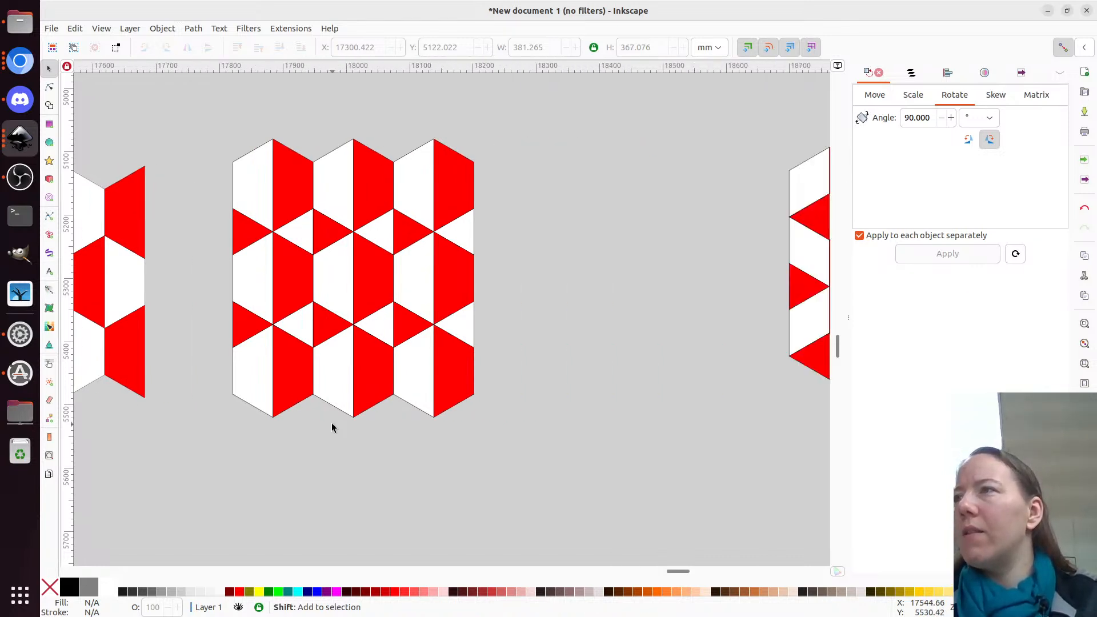
pyautogui.hscroll(7, 331, 427)
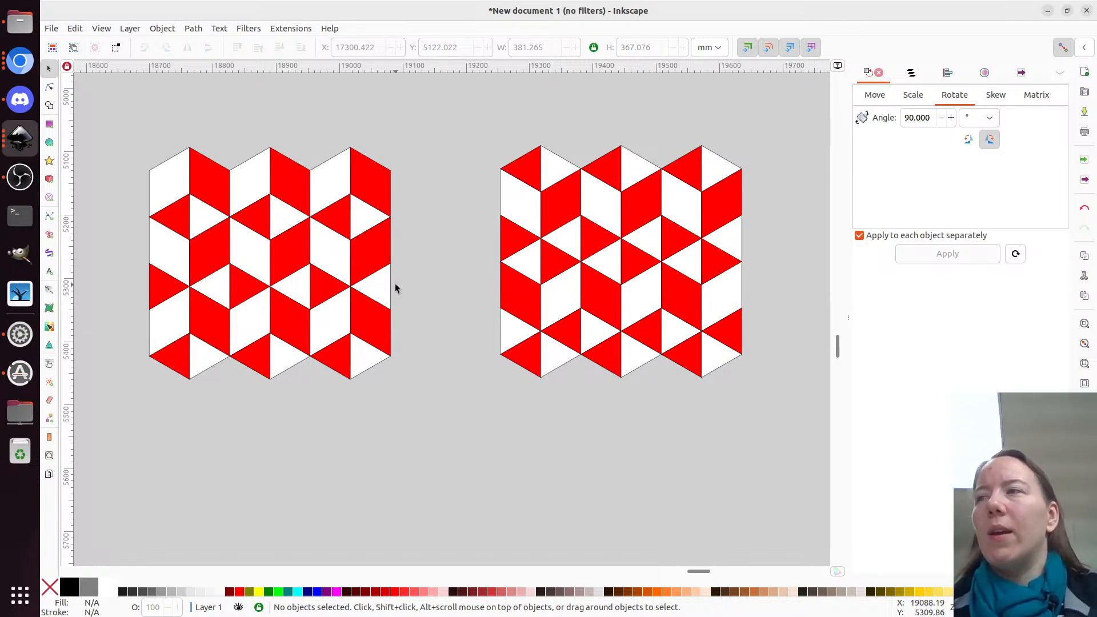
pyautogui.hotkey('alt', 'Tab')
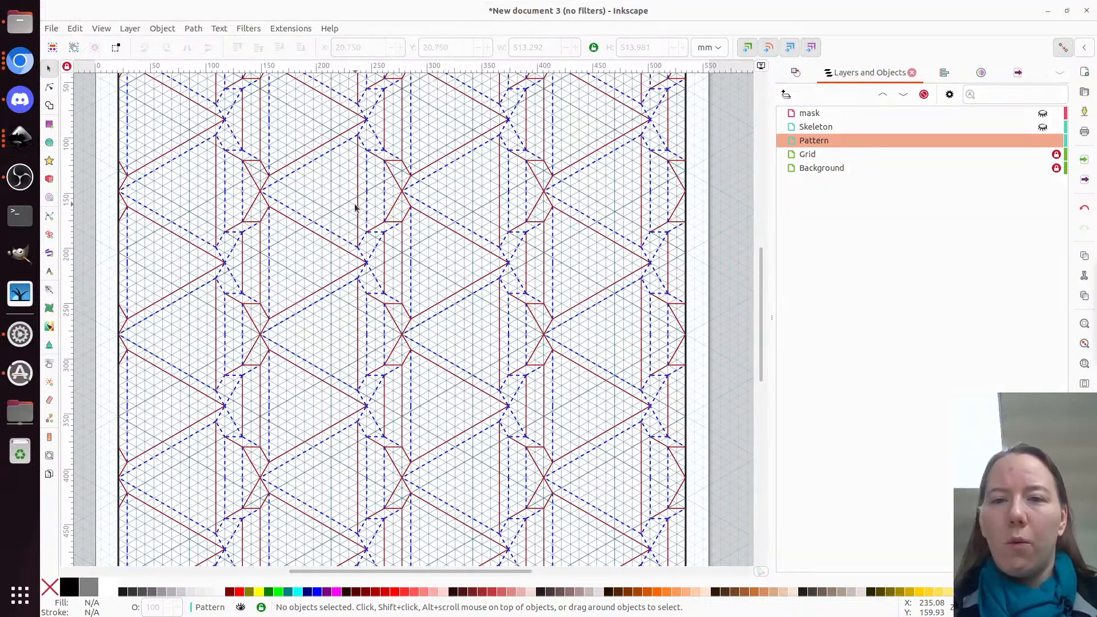
pyautogui.hotkey('alt', 'Tab')
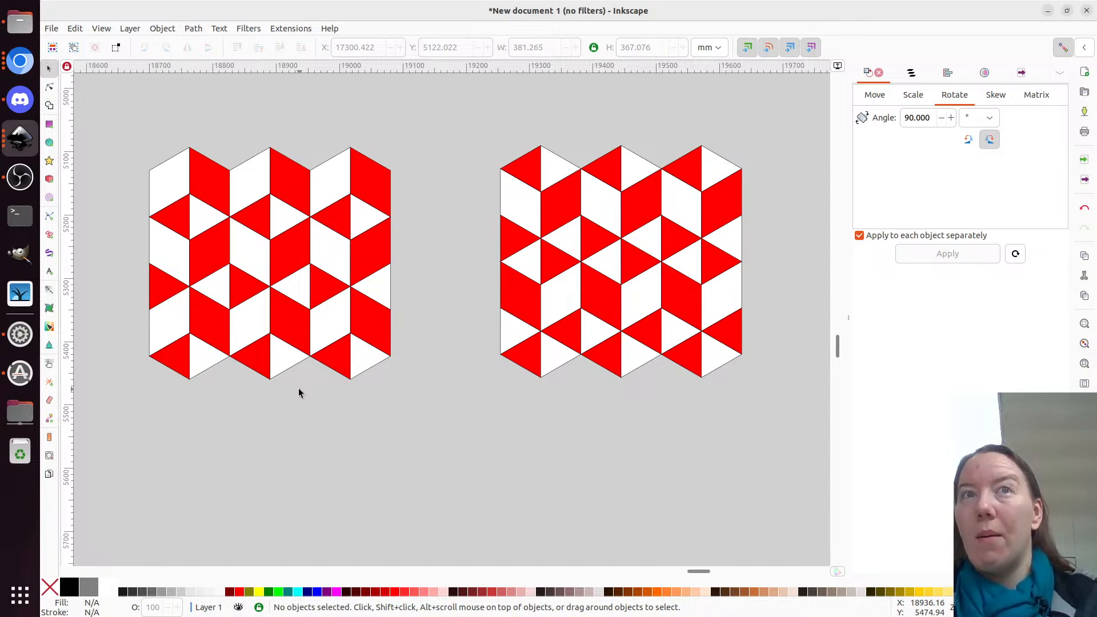
pyautogui.press('alt')
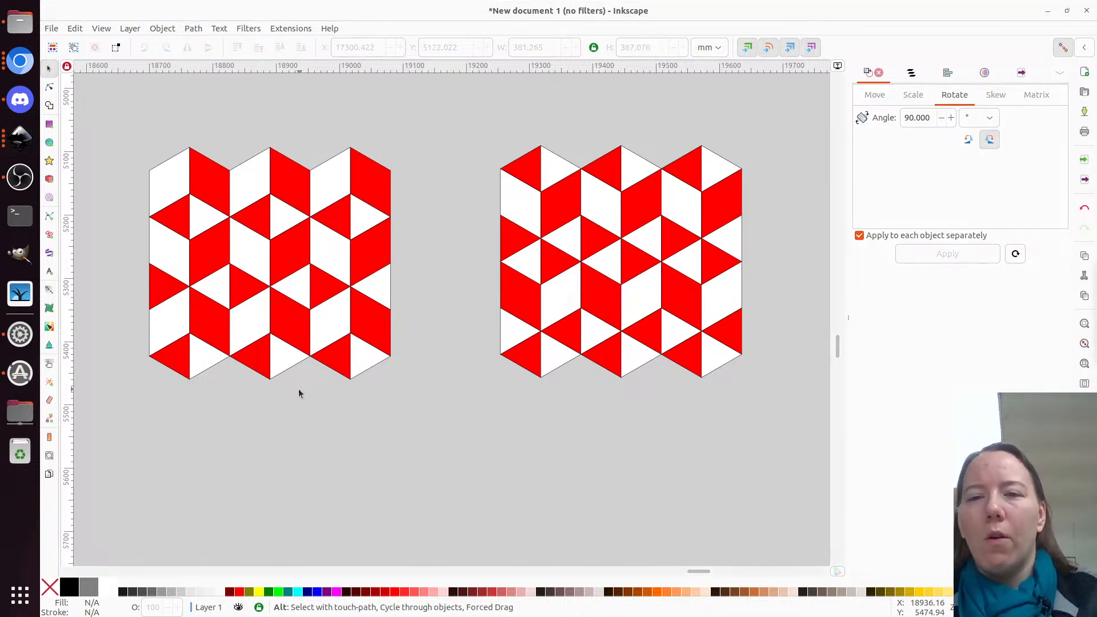
# In the twist collection of New document 2, copy the third-row red parallelogram twist together with the first blue triangle twist of the second row
pyautogui.hotkey('alt', 'Tab')
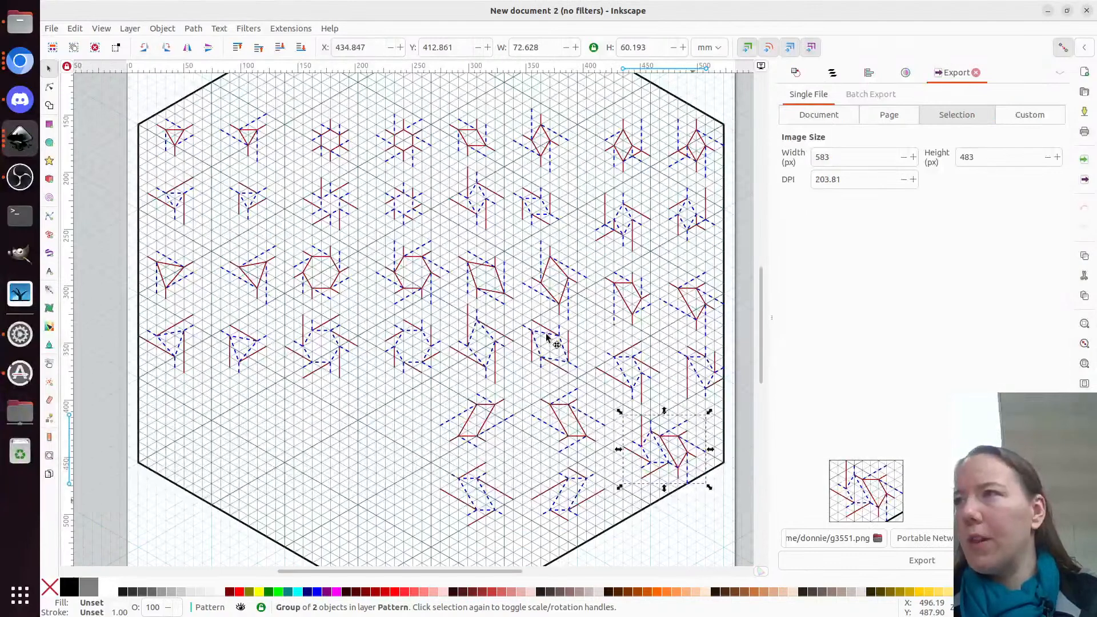
pyautogui.click(547, 269)
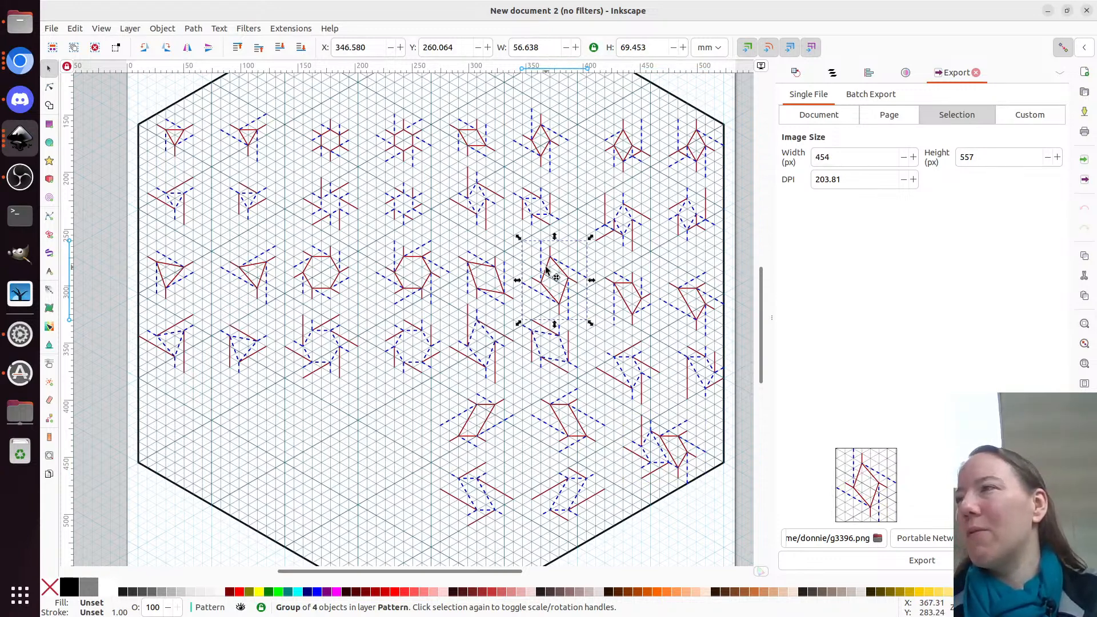
pyautogui.keyDown('shift'); pyautogui.click(175, 196); pyautogui.keyUp('shift')
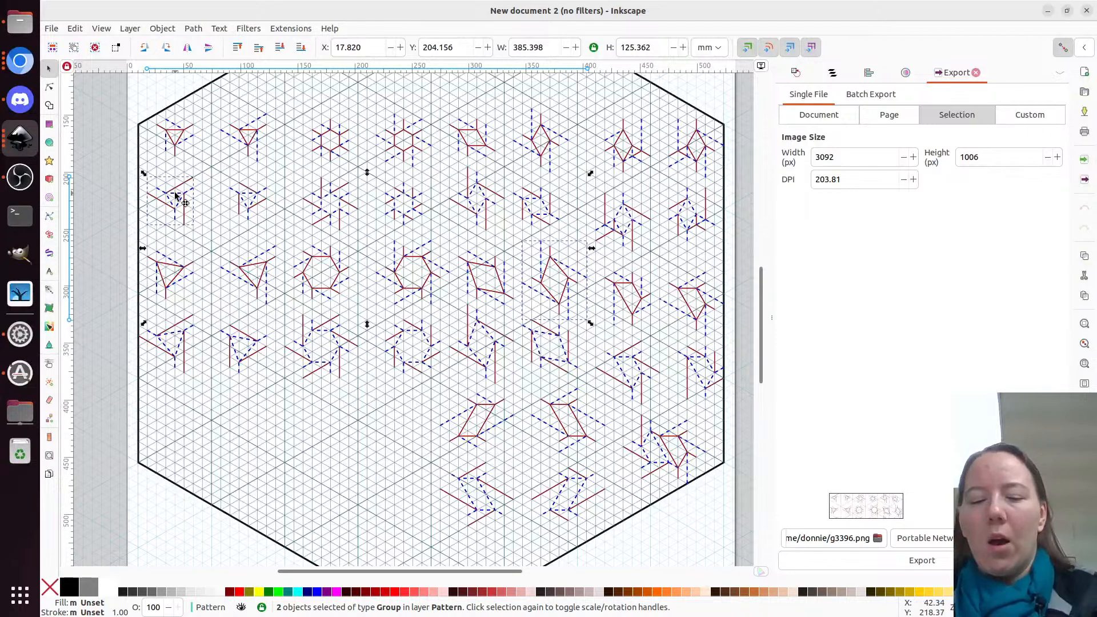
# Create a new document from the custom CP-TriOnSquare template
pyautogui.hotkey('ctrl', 'alt')
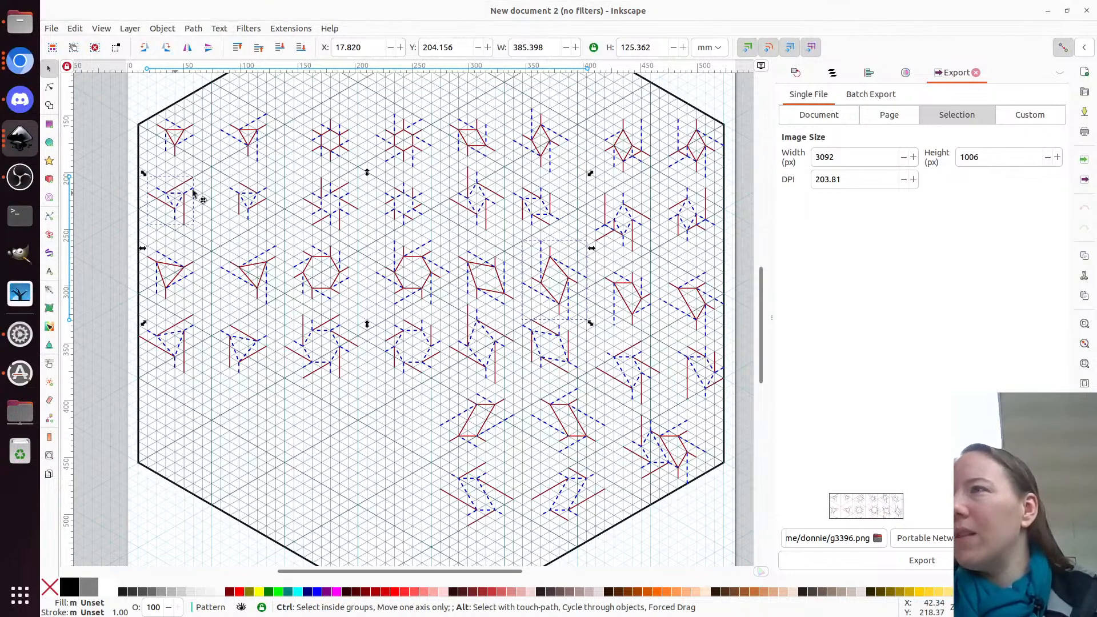
pyautogui.hotkey('ctrl', 'alt', 'n')
pyautogui.click(671, 193)
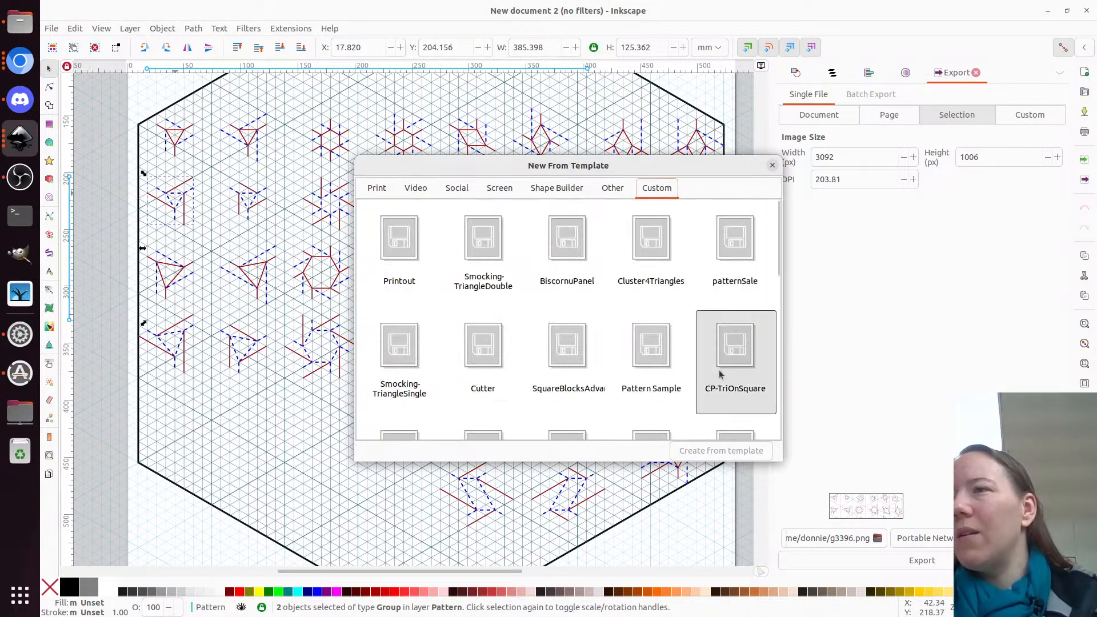
pyautogui.click(732, 356)
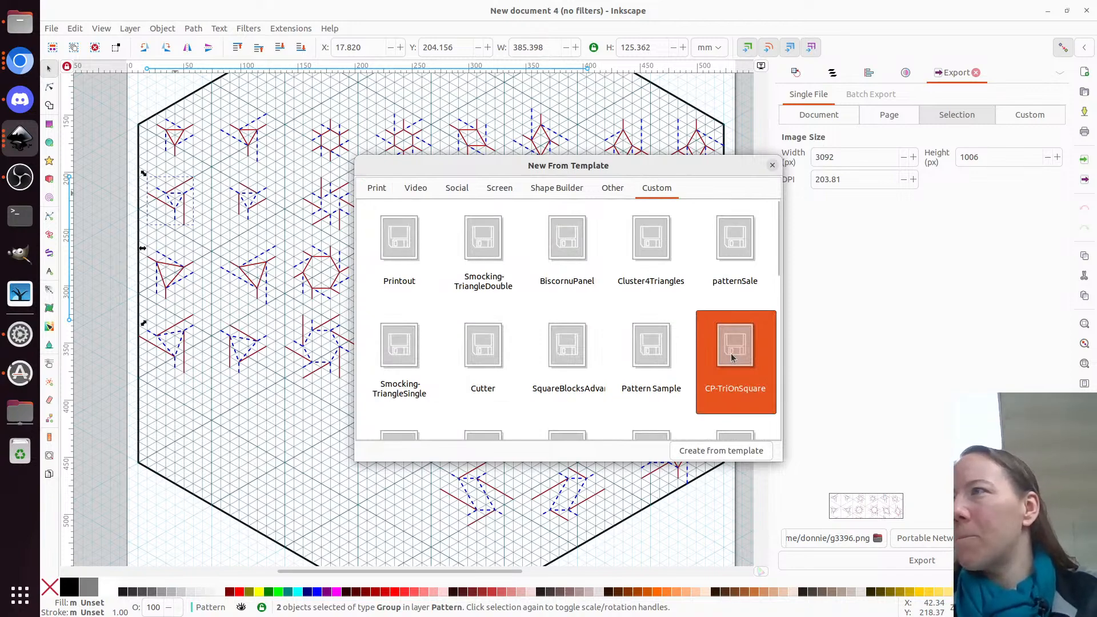
pyautogui.doubleClick(732, 356)
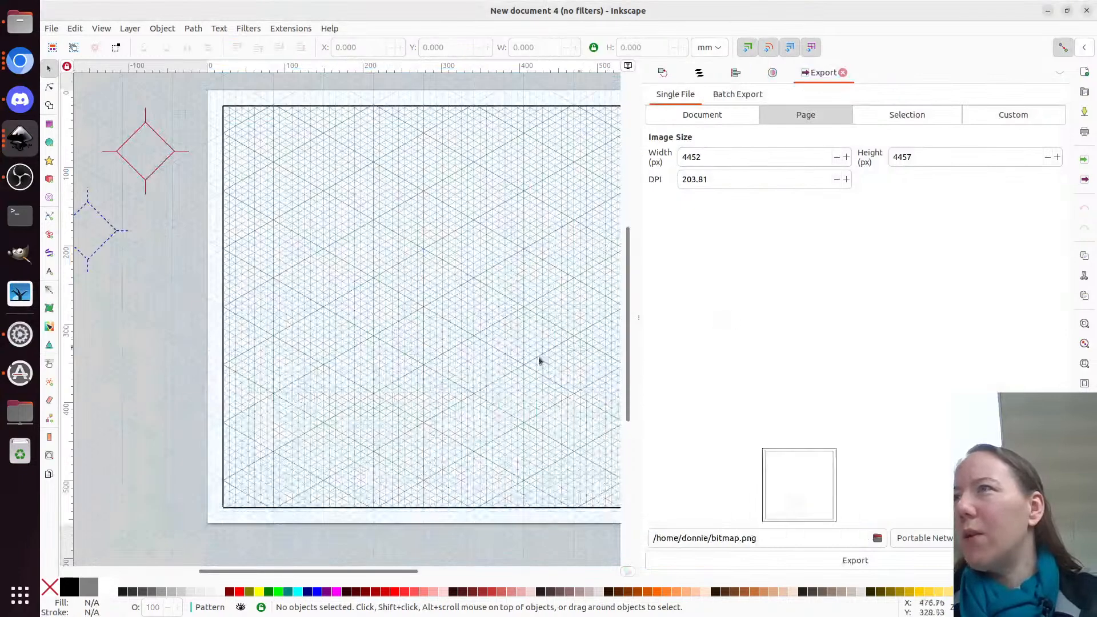
# Widen the canvas area and delete all the sample twists that came with the template
pyautogui.moveTo(634, 329); pyautogui.dragTo(771, 343)
pyautogui.hotkey('ctrl', 'a')
pyautogui.press('Delete')
pyautogui.press('5')
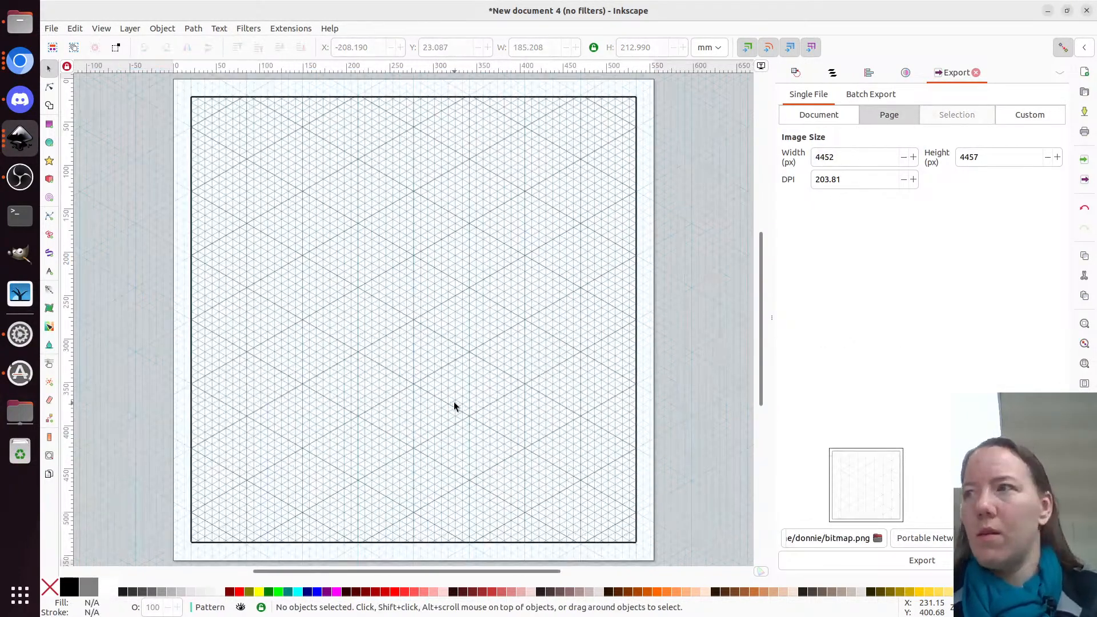
# Paste the two copied twists and join the triangle twist to the top of the parallelogram twist near the sheet's centre
pyautogui.hotkey('ctrl', 'v')
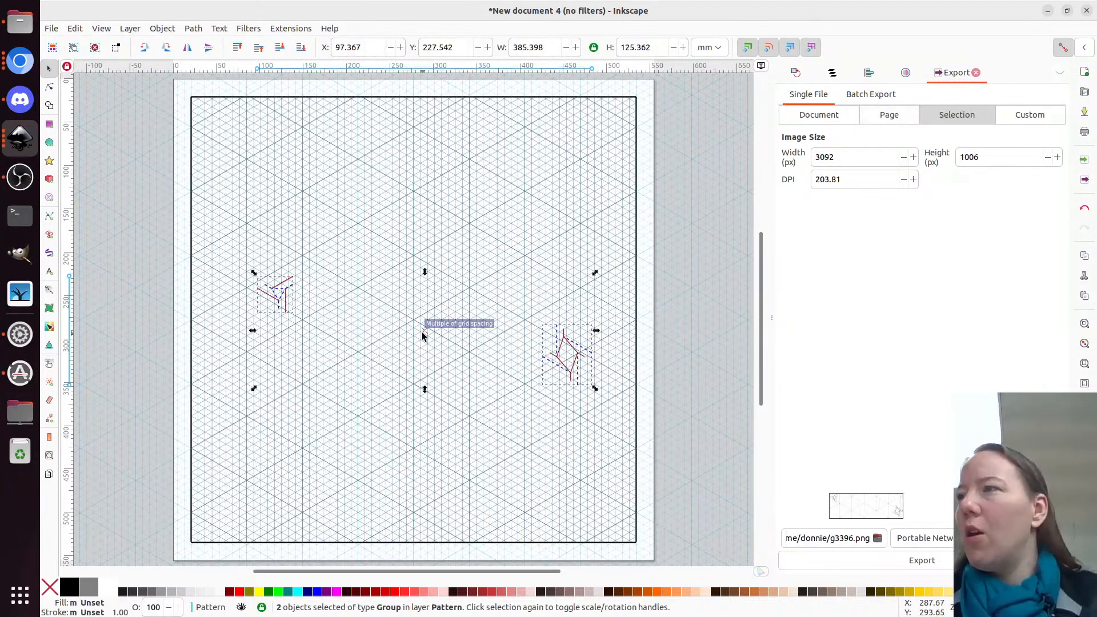
pyautogui.click(448, 409)
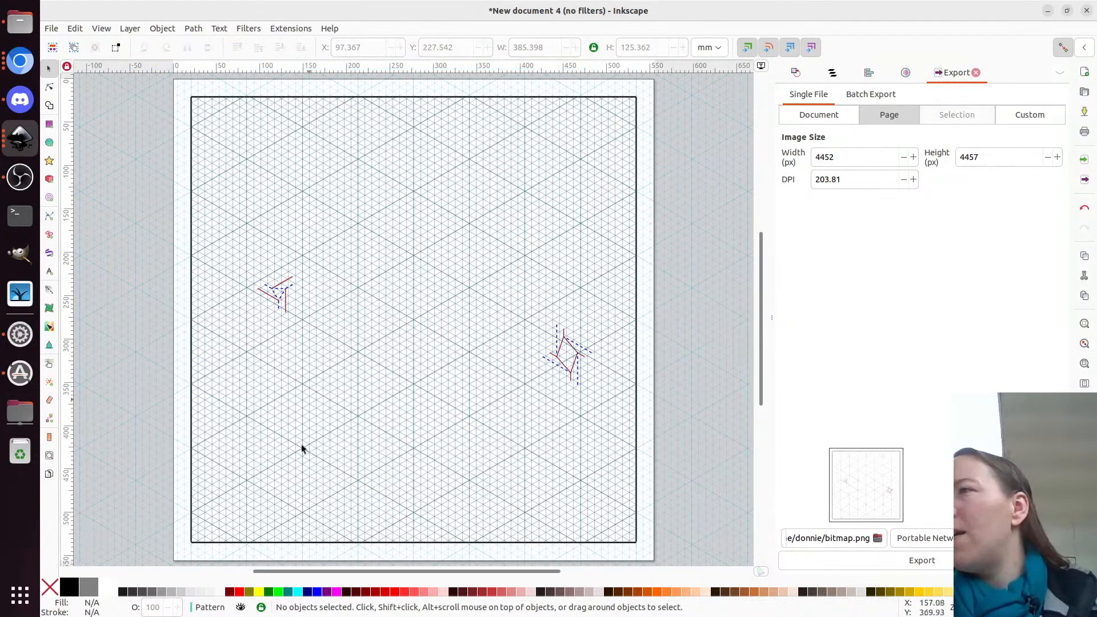
pyautogui.moveTo(568, 349); pyautogui.dragTo(416, 326)
pyautogui.moveTo(293, 294); pyautogui.dragTo(413, 266)
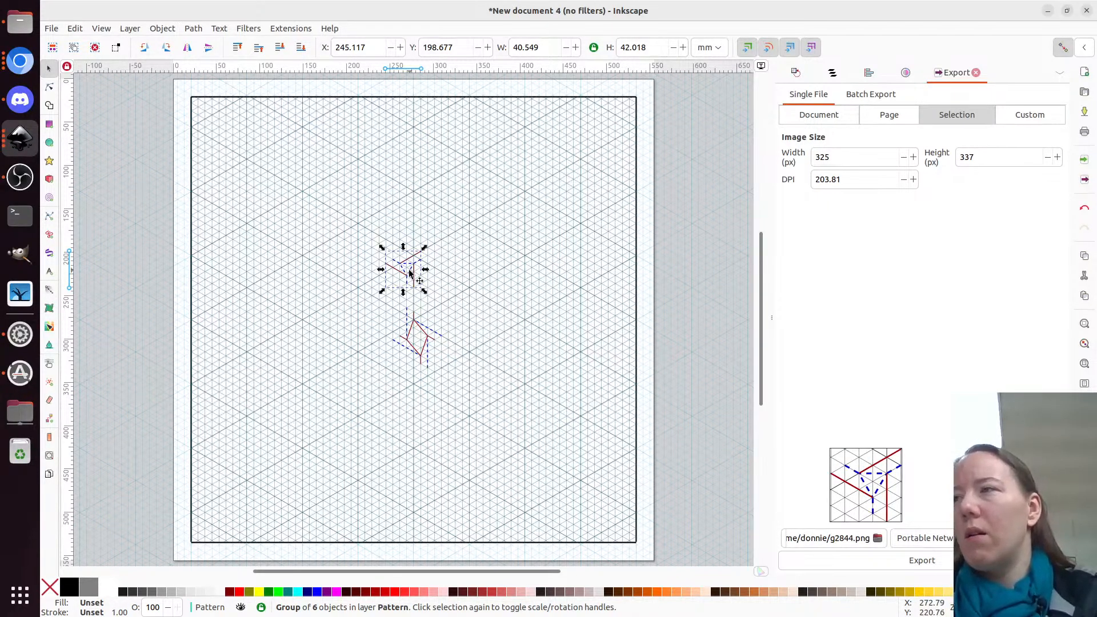
pyautogui.moveTo(417, 269); pyautogui.dragTo(416, 291)
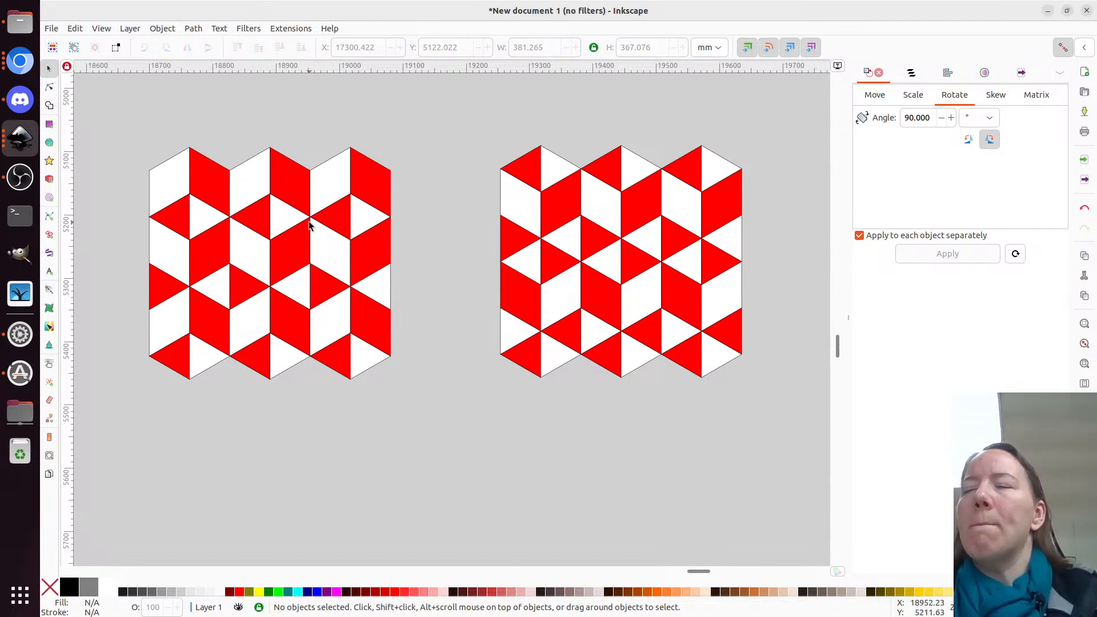
# Back in New document 4, duplicate the joined twist pair and place the copy below it at about X 221 mm, Y 351 mm
pyautogui.press('alt')
pyautogui.hotkey('alt', 'Tab')
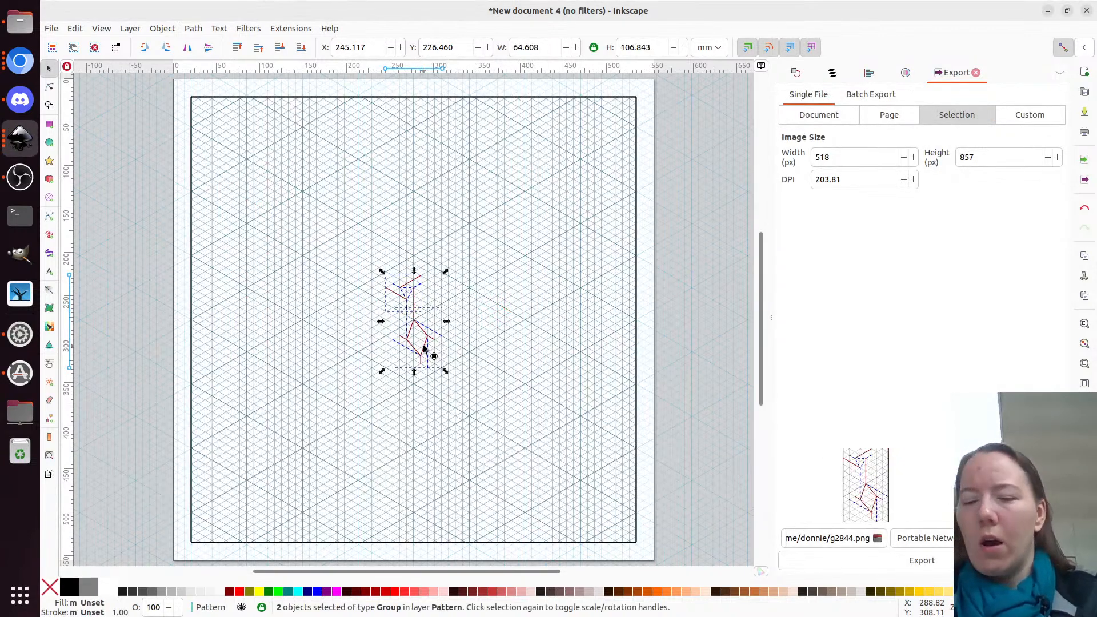
pyautogui.hotkey('ctrl', 'd')
pyautogui.moveTo(409, 332); pyautogui.dragTo(385, 450)
pyautogui.click(454, 444)
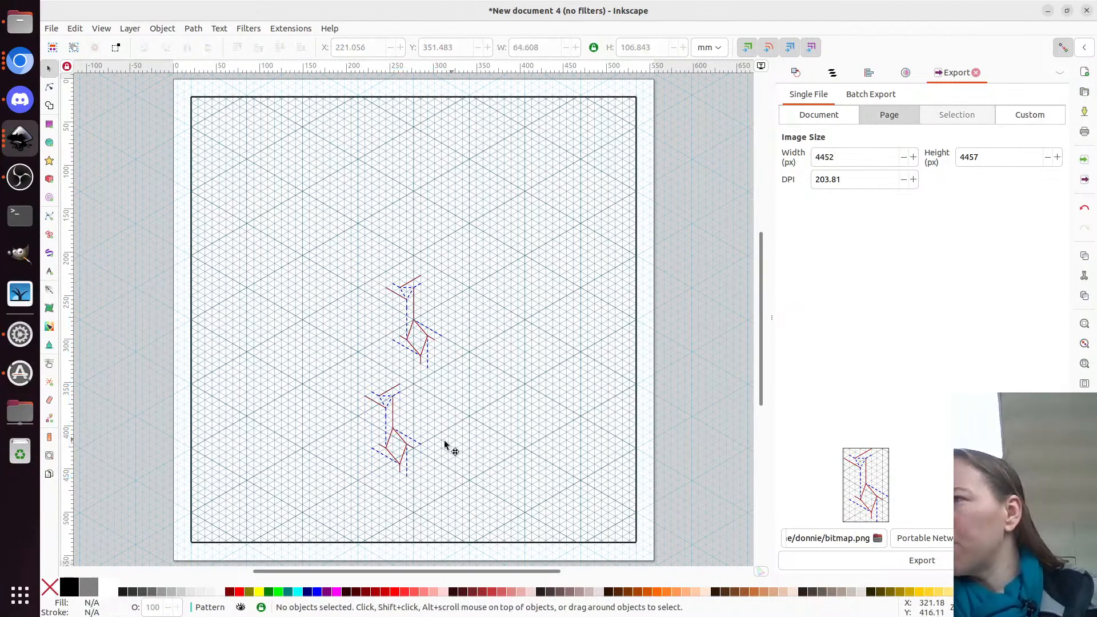
# Rotate the duplicated triangle twist by 60° and attach it beneath the original parallelogram twist at about X 277 mm, Y 329 mm
pyautogui.click(392, 399)
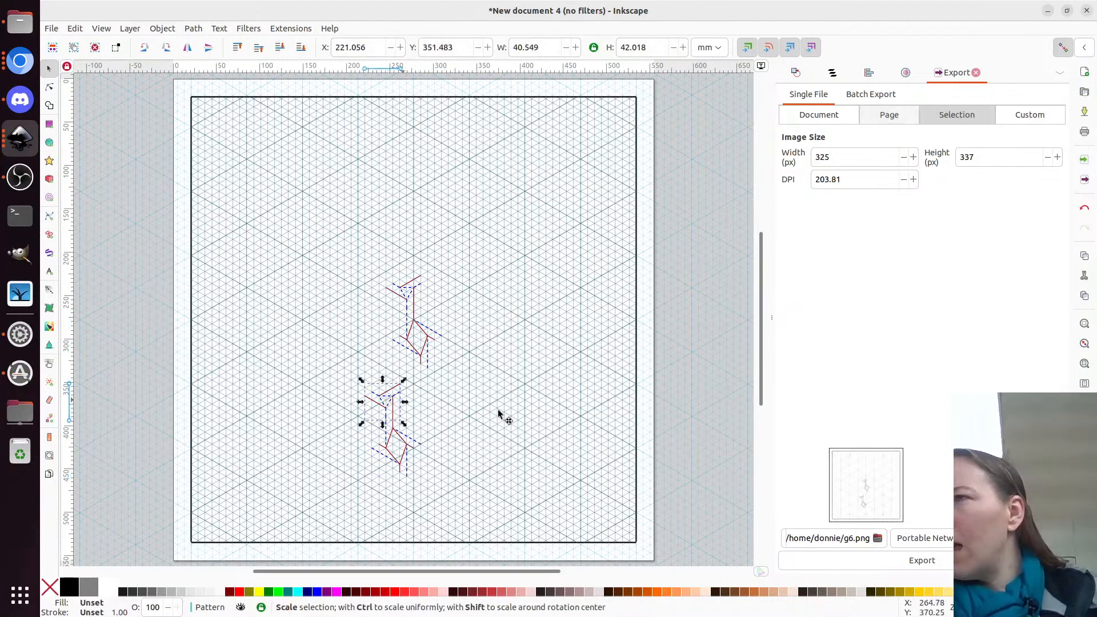
pyautogui.click(795, 73)
pyautogui.click(865, 99)
pyautogui.click(828, 118)
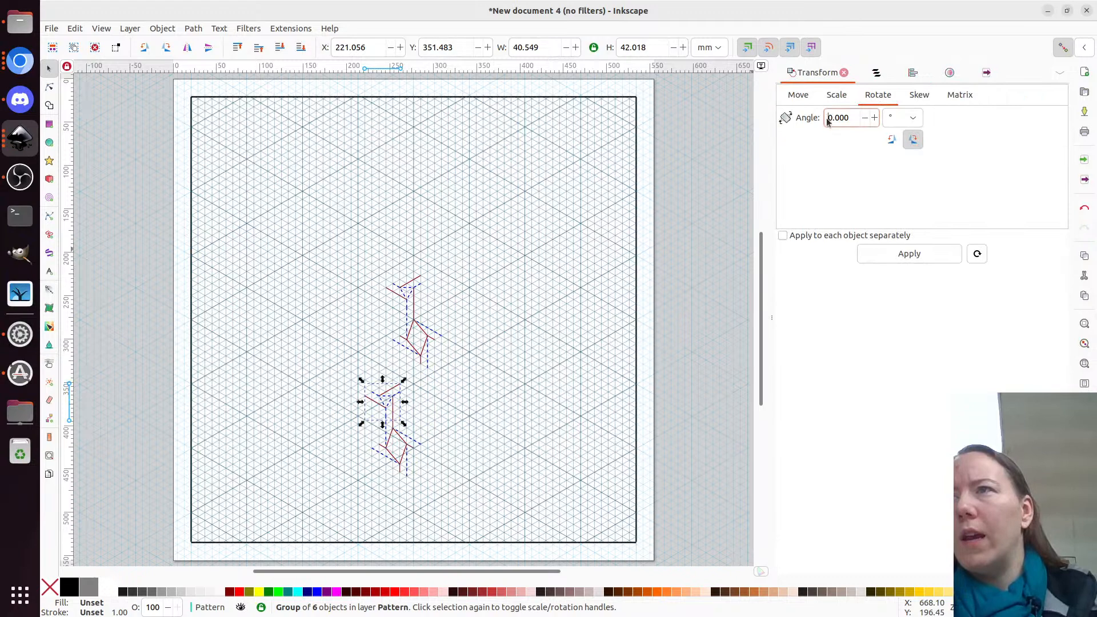
pyautogui.write('6')
pyautogui.click(877, 258)
pyautogui.moveTo(391, 403); pyautogui.dragTo(432, 382)
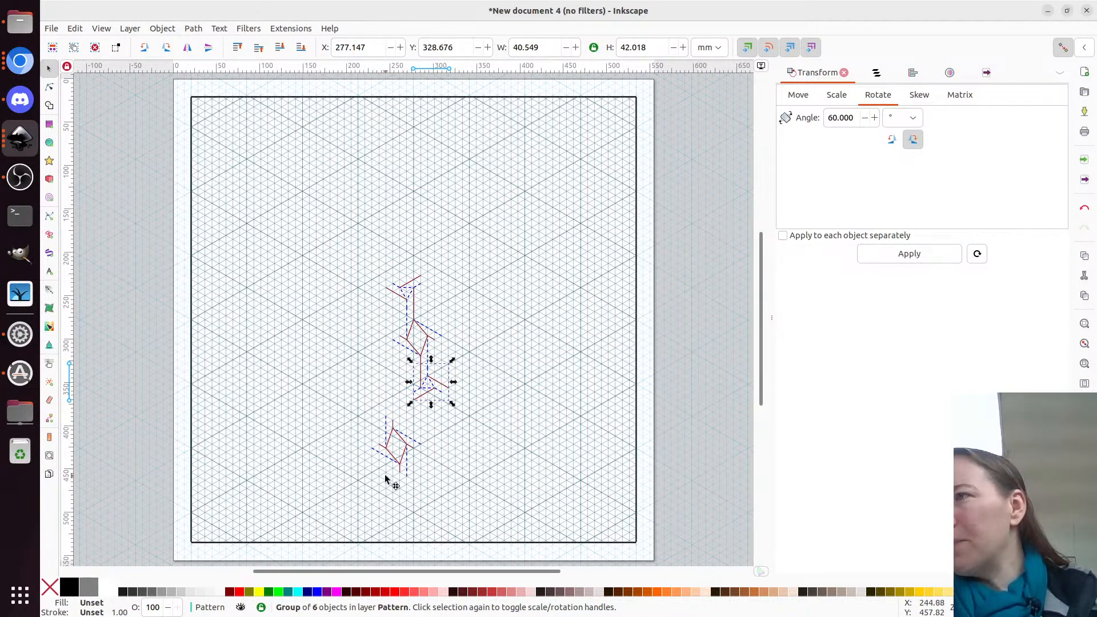
# Rotate the loose parallelogram twist twice by 60°, attach it beneath the lower triangle twist, and place a duplicate above the upper triangle twist
pyautogui.click(400, 437)
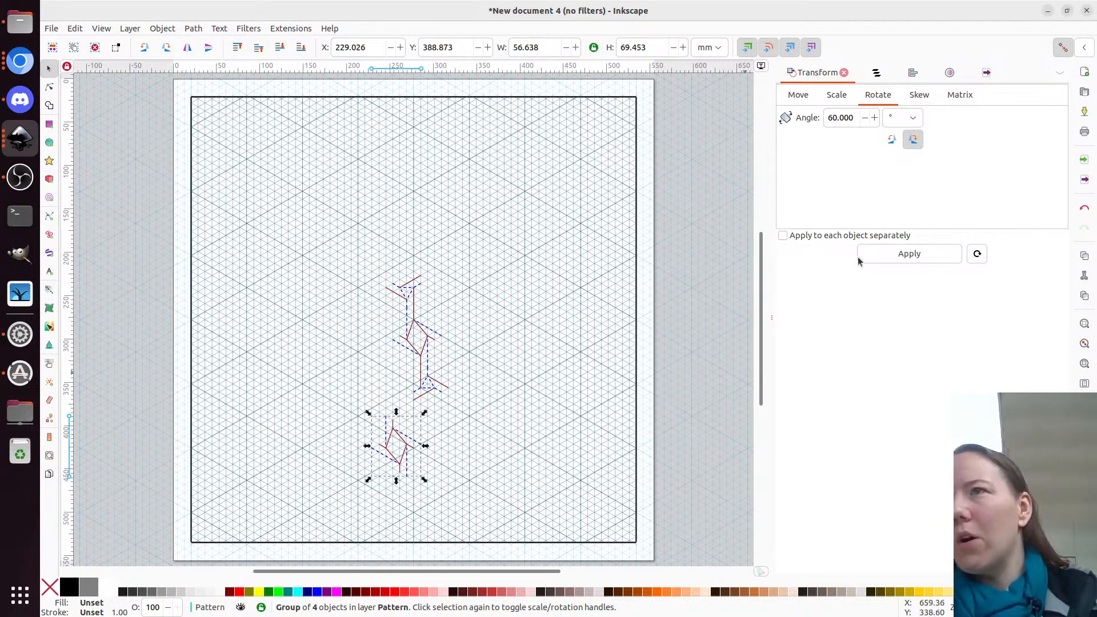
pyautogui.click(884, 256)
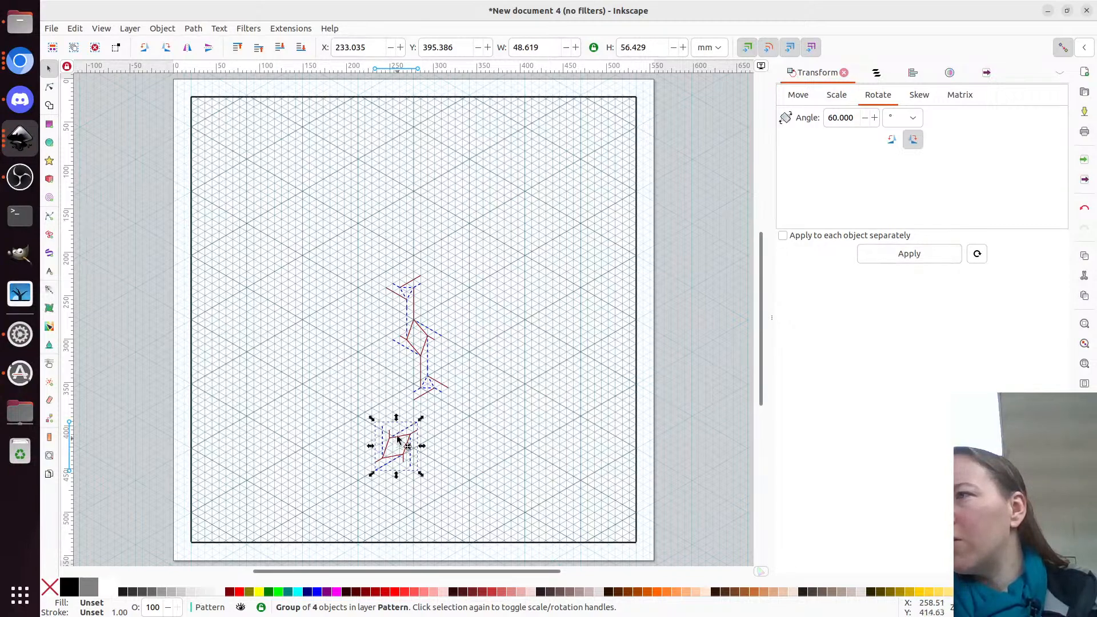
pyautogui.moveTo(400, 429); pyautogui.dragTo(391, 400)
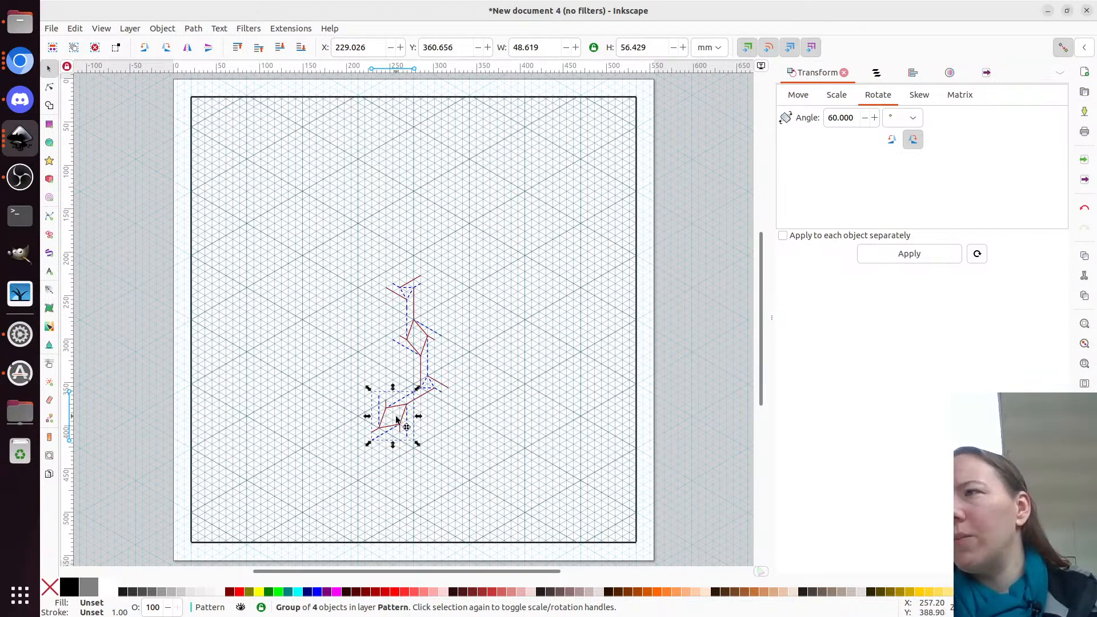
pyautogui.click(909, 254)
pyautogui.moveTo(380, 417); pyautogui.dragTo(394, 411)
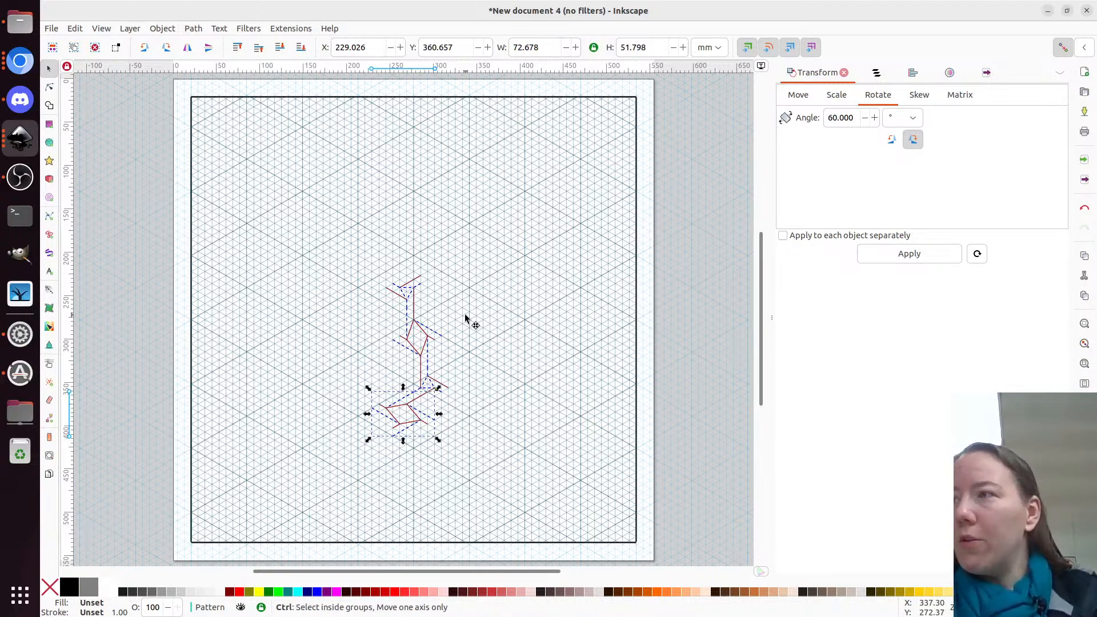
pyautogui.moveTo(394, 395); pyautogui.dragTo(419, 255)
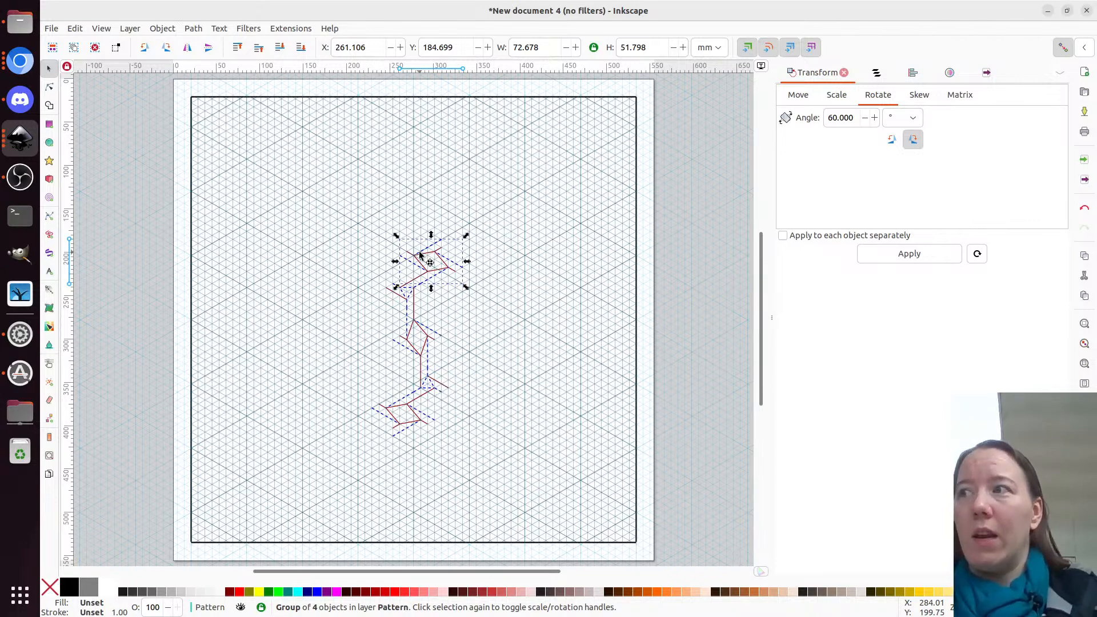
# Rotate the whole chain of five twists by 60° and align it to the grid at about X 157 mm, Y 231 mm
pyautogui.hotkey('ctrl', 'a')
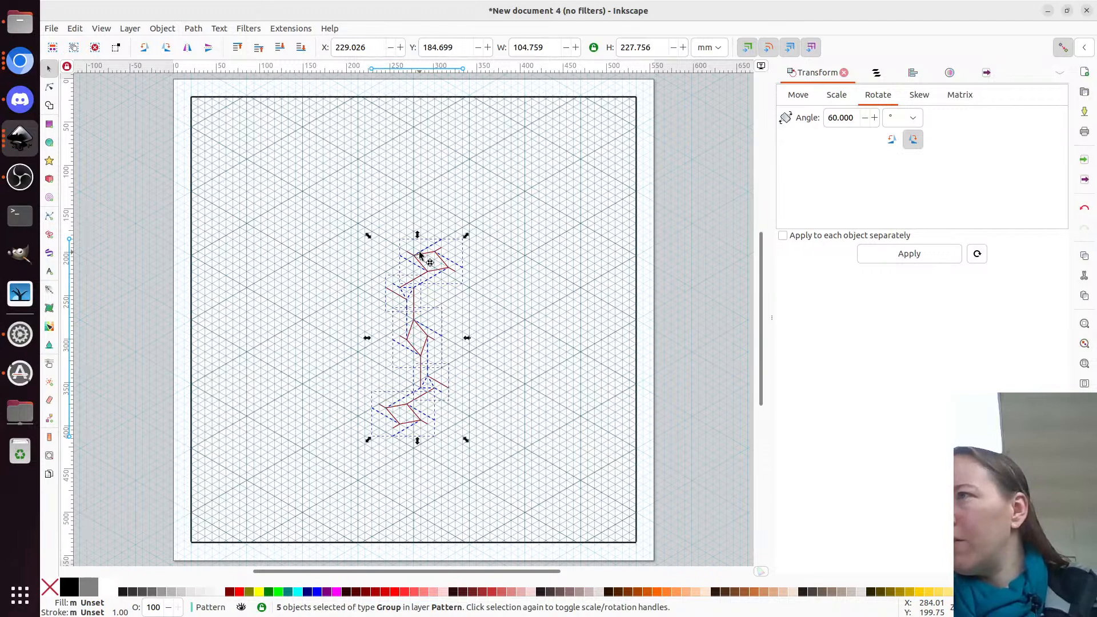
pyautogui.click(927, 257)
pyautogui.moveTo(337, 345)
pyautogui.mouseDown()
pyautogui.moveTo(341, 296)
pyautogui.moveTo(324, 317)
pyautogui.moveTo(332, 349)
pyautogui.moveTo(329, 340)
pyautogui.mouseUp()
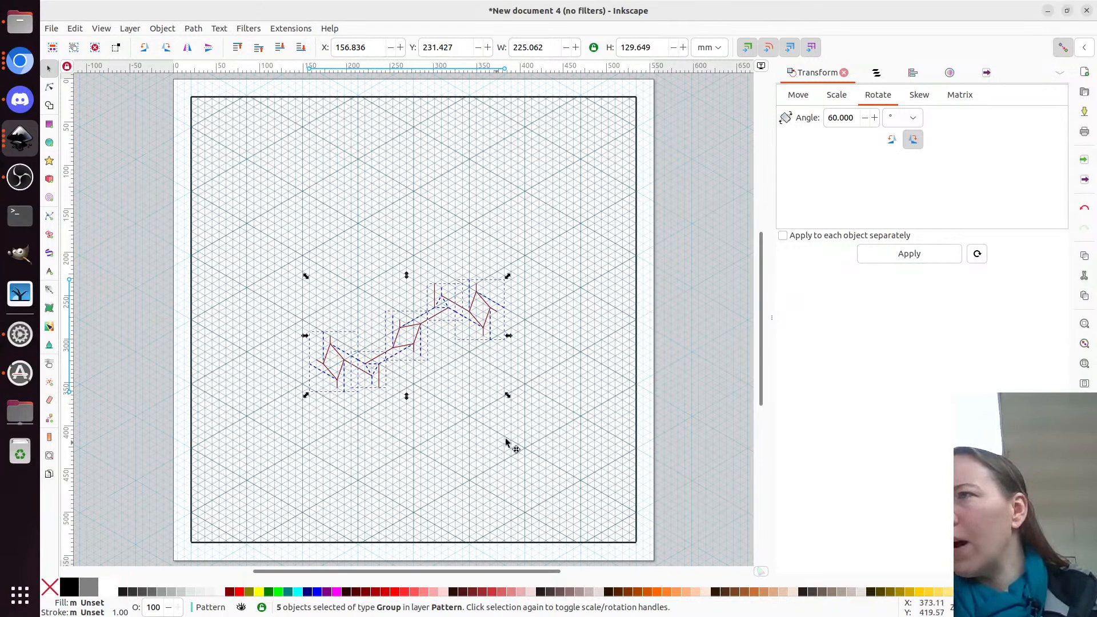
pyautogui.click(556, 309)
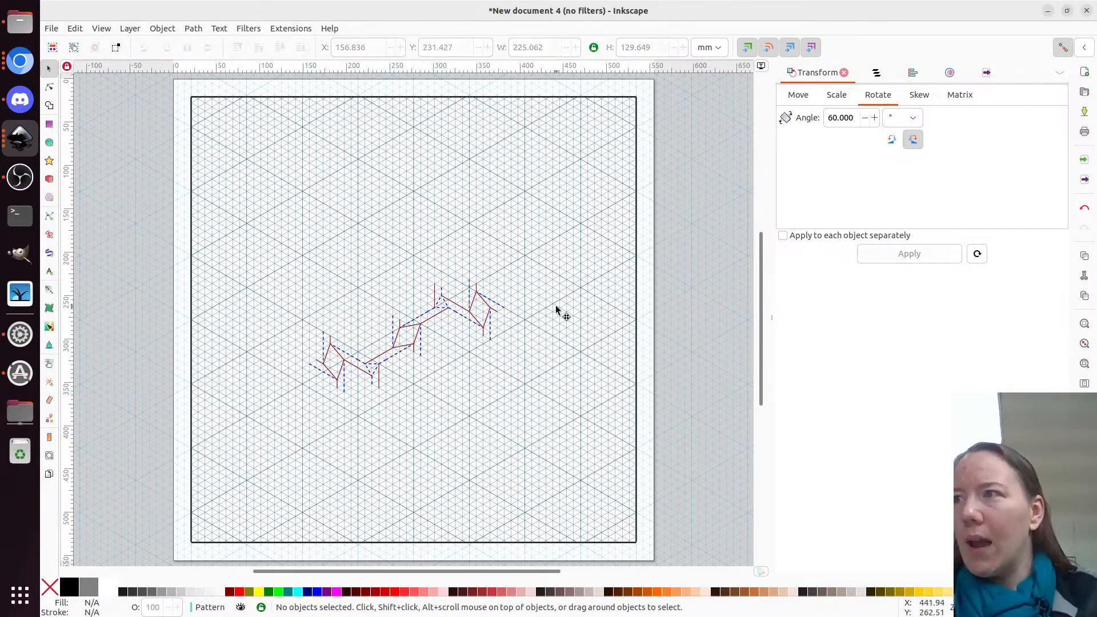
# Draw a horizontal guide line about 233 mm long, running left from above the rightmost parallelogram twist at about Y 245 mm
pyautogui.press('shift')
pyautogui.press('b')
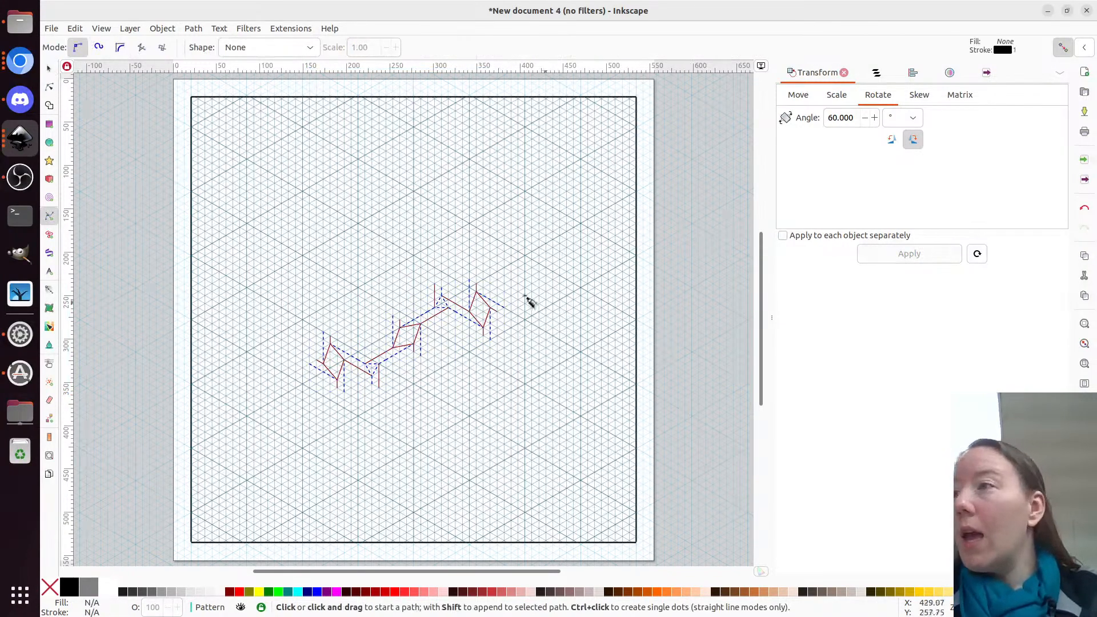
pyautogui.click(490, 291)
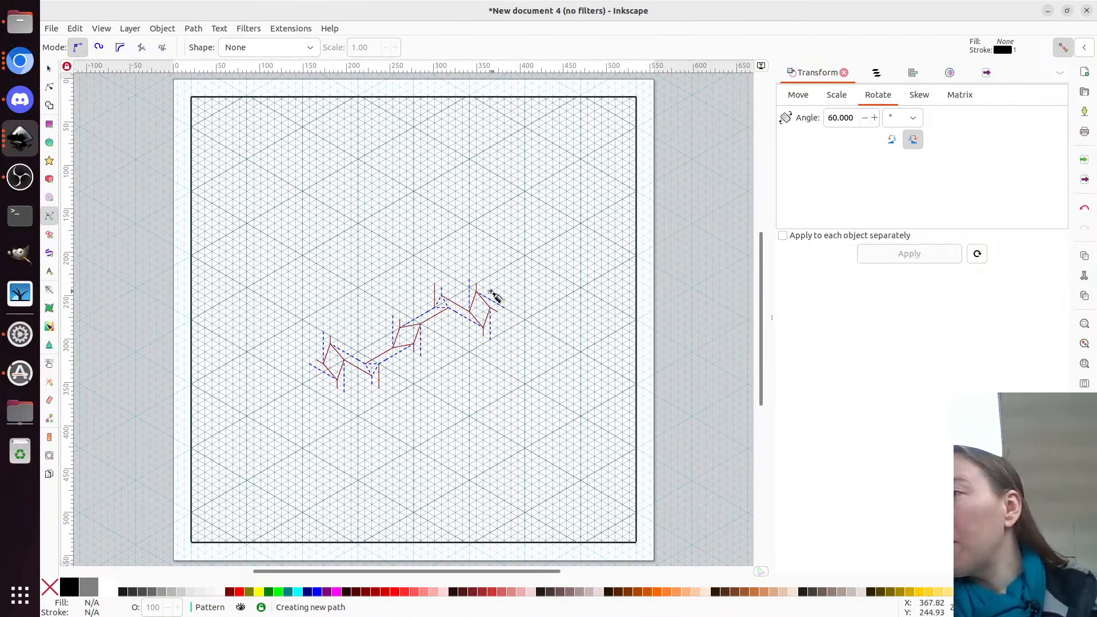
pyautogui.doubleClick(288, 291)
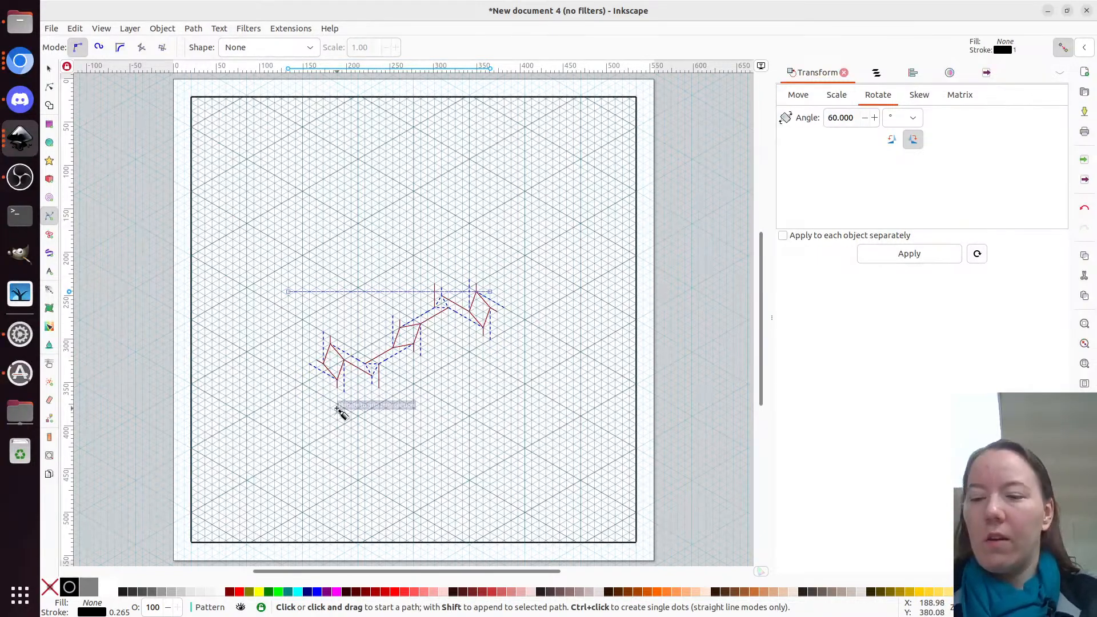
pyautogui.press('s')
# Pack both triangle twists tightly against the central parallelogram twist and shift these with the left parallelogram to about X 197 mm, Y 231 mm
pyautogui.keyDown('ctrl'); pyautogui.scroll(2, 298, 348); pyautogui.keyUp('ctrl')
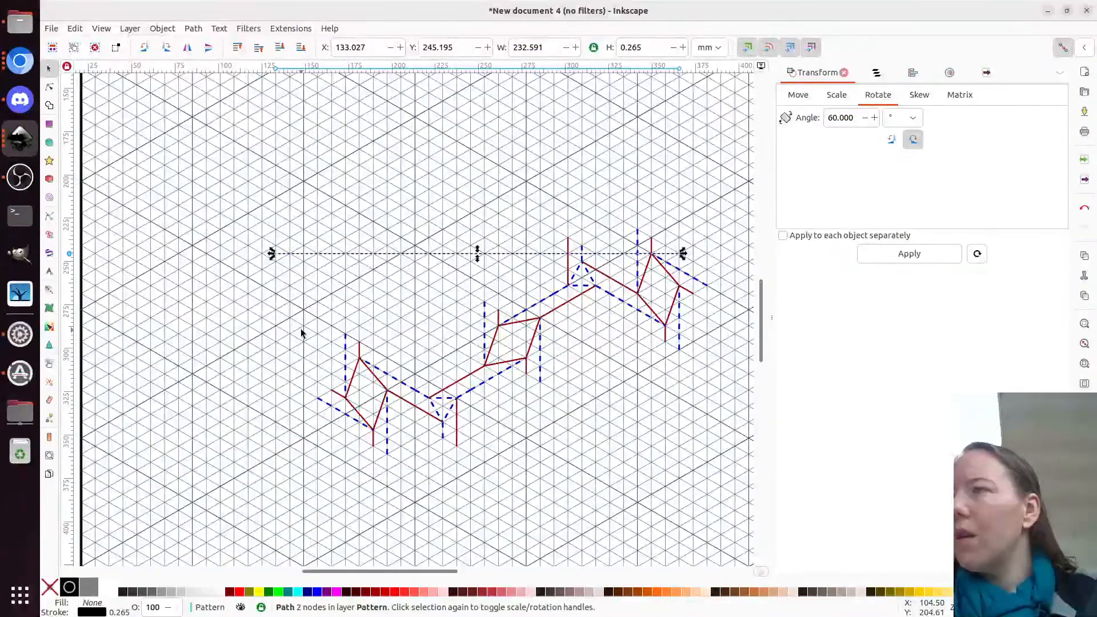
pyautogui.hscroll(2, 301, 331)
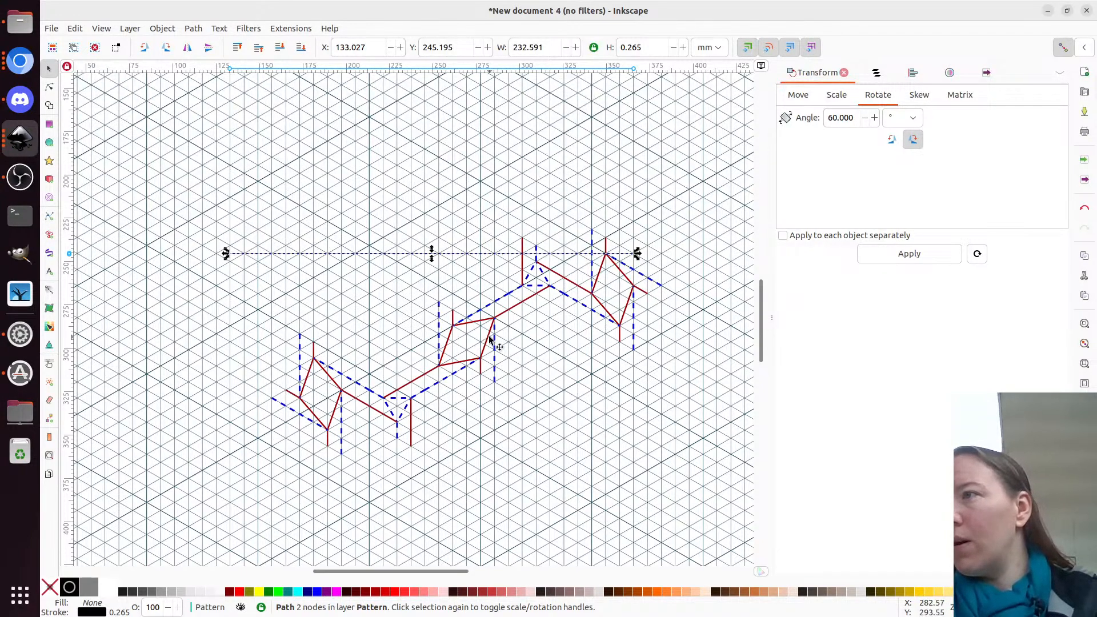
pyautogui.moveTo(469, 321); pyautogui.dragTo(511, 296)
pyautogui.click(336, 381)
pyautogui.click(341, 389)
pyautogui.keyDown('shift'); pyautogui.click(387, 394); pyautogui.keyUp('shift')
pyautogui.moveTo(394, 396); pyautogui.dragTo(475, 351)
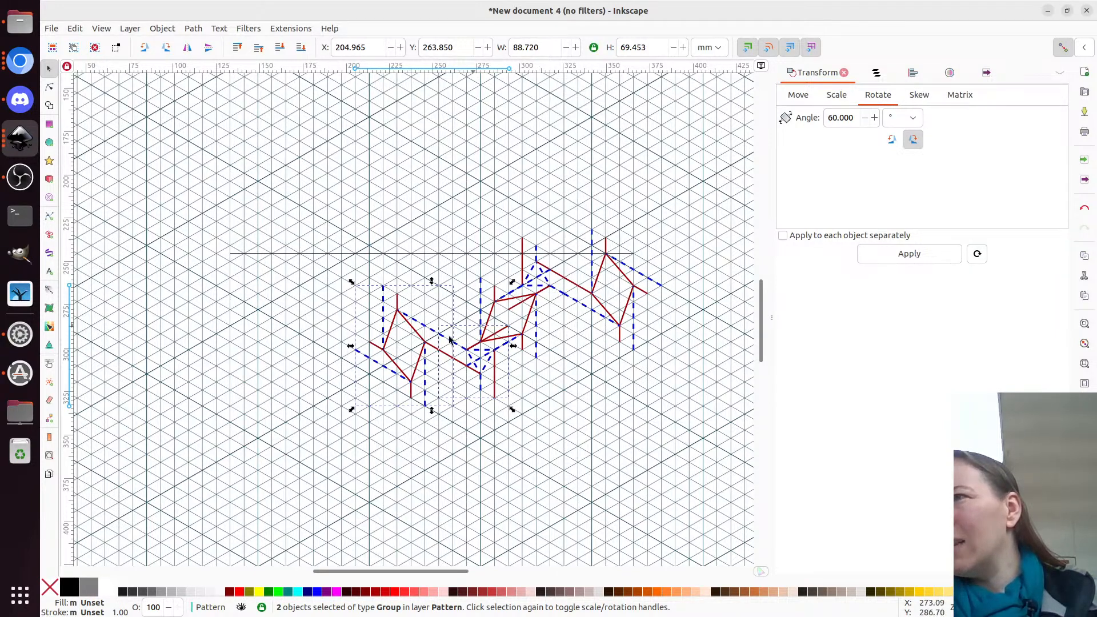
pyautogui.moveTo(320, 456); pyautogui.dragTo(561, 245)
pyautogui.keyDown('shift'); pyautogui.click(532, 270); pyautogui.keyUp('shift')
pyautogui.moveTo(533, 270); pyautogui.dragTo(514, 260)
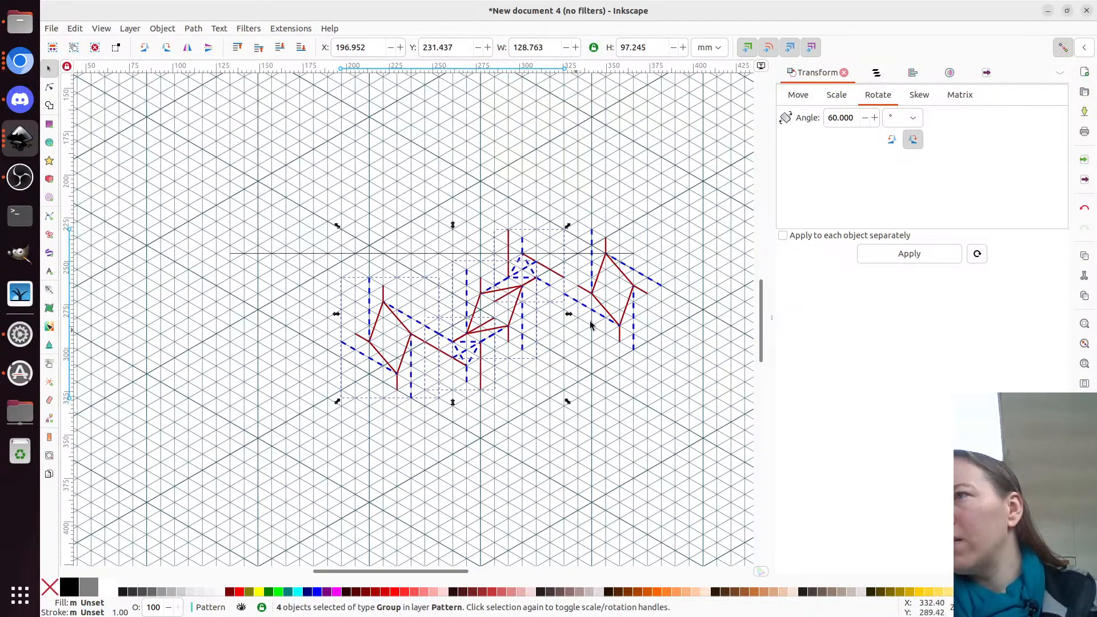
# Move the left parallelogram twist up to the guide line at about X 149 mm, Y 231 mm
pyautogui.click(424, 301)
pyautogui.moveTo(383, 304); pyautogui.dragTo(300, 255)
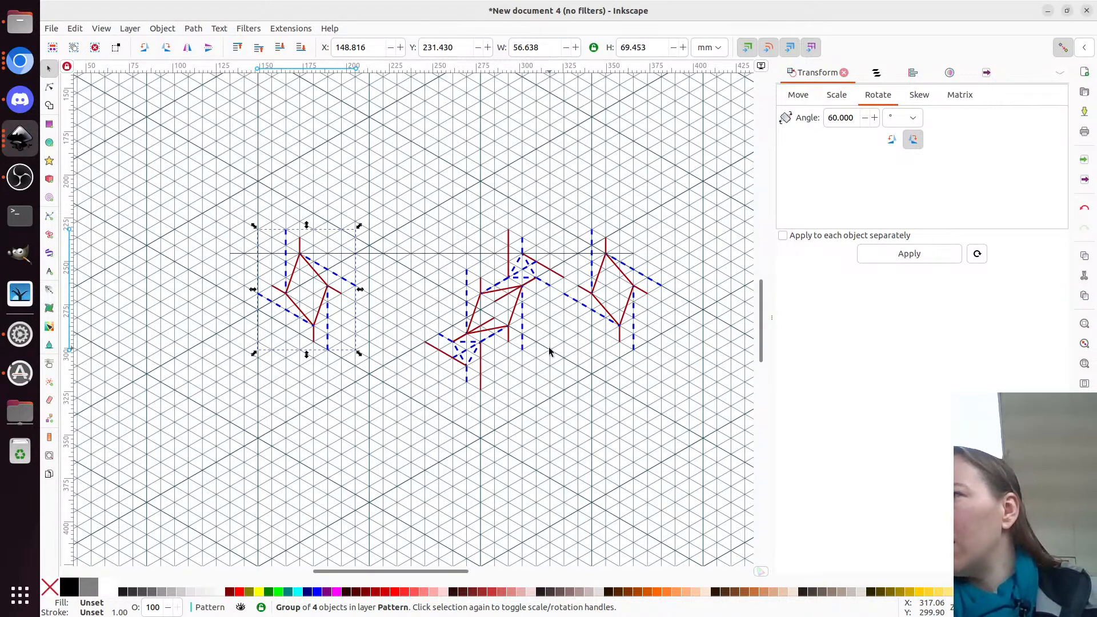
pyautogui.click(386, 309)
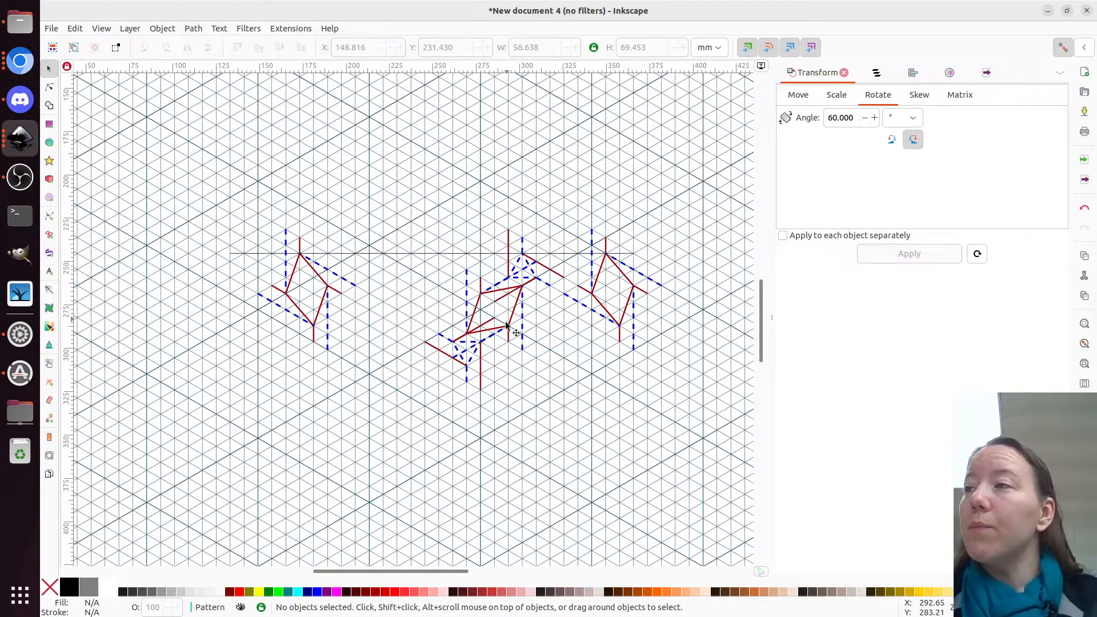
# Pull the lower triangle twist clear below the central parallelogram twist and align it to the grid
pyautogui.scroll(3, 469, 363)
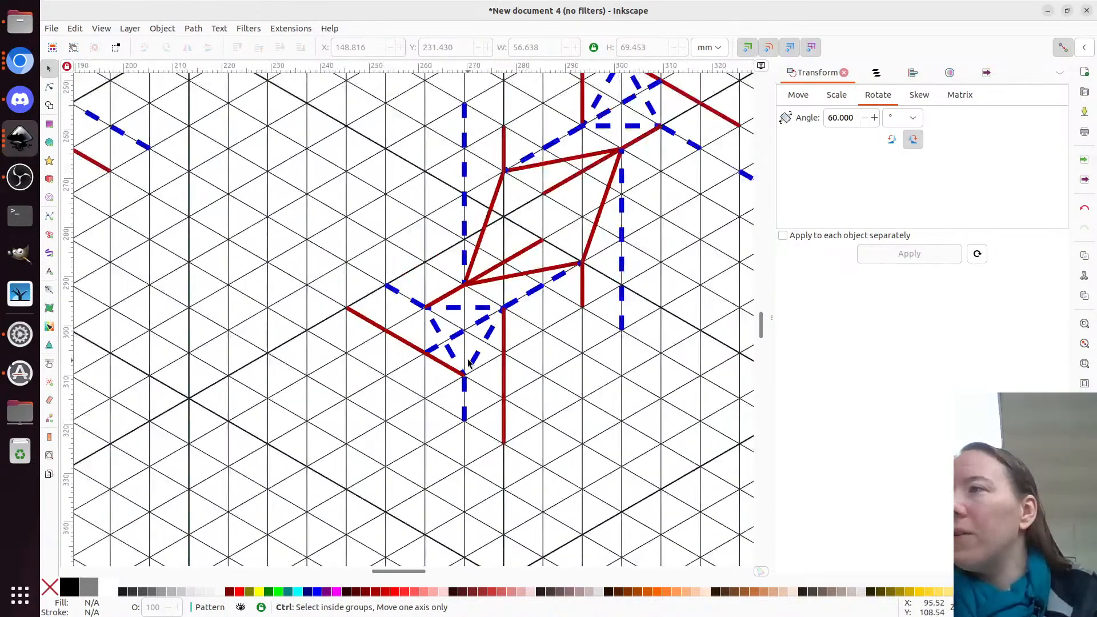
pyautogui.scroll(-2, 470, 366)
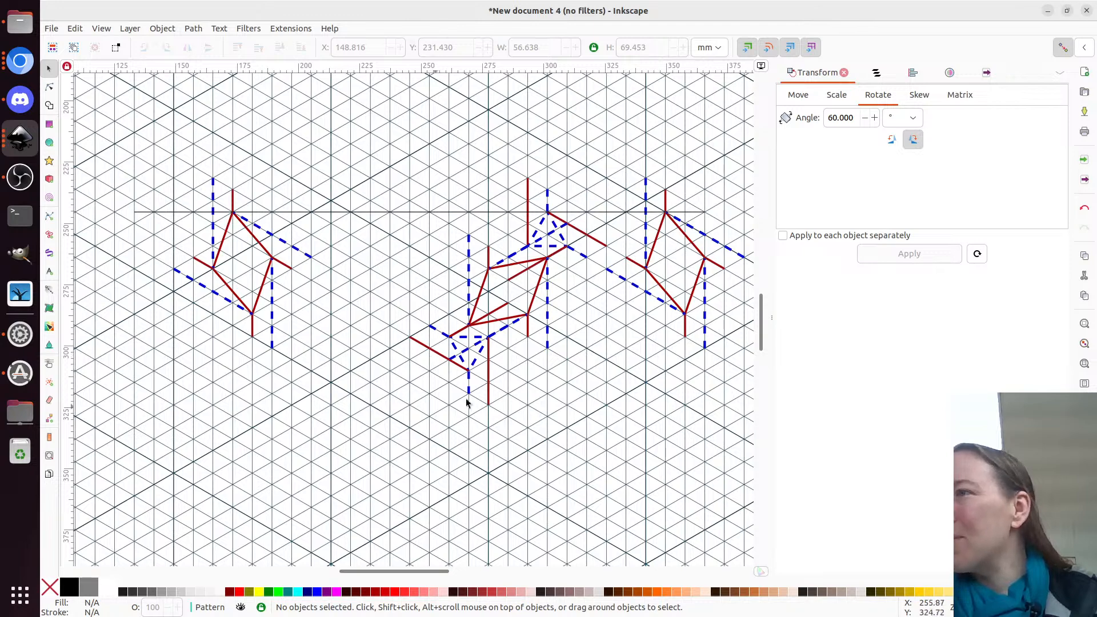
pyautogui.scroll(2, 469, 357)
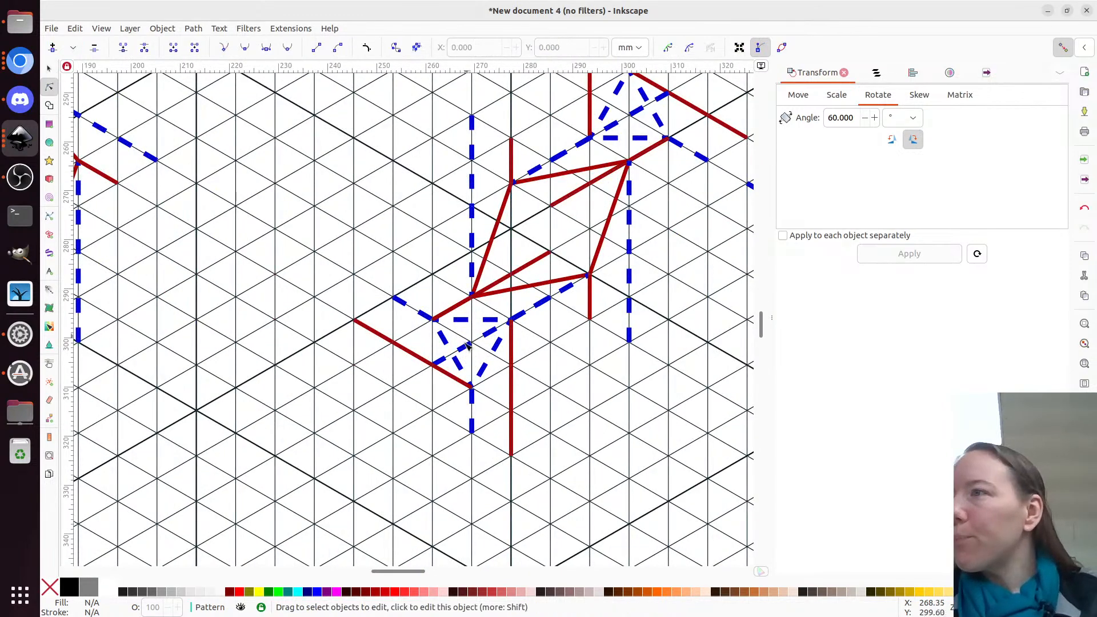
pyautogui.moveTo(467, 315); pyautogui.dragTo(483, 448)
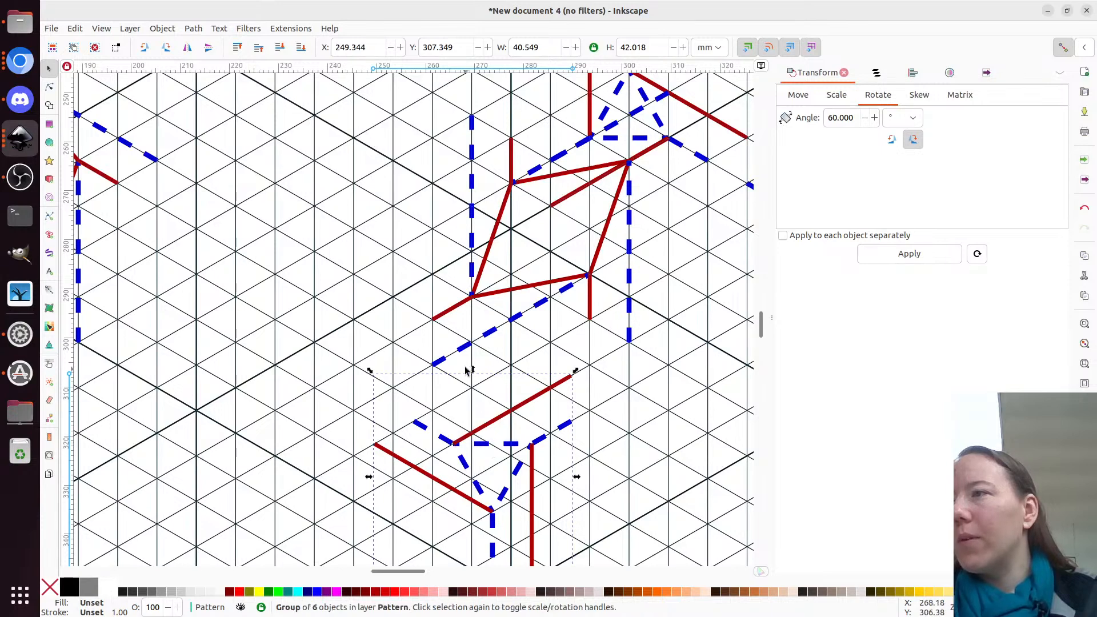
pyautogui.scroll(-2, 466, 370)
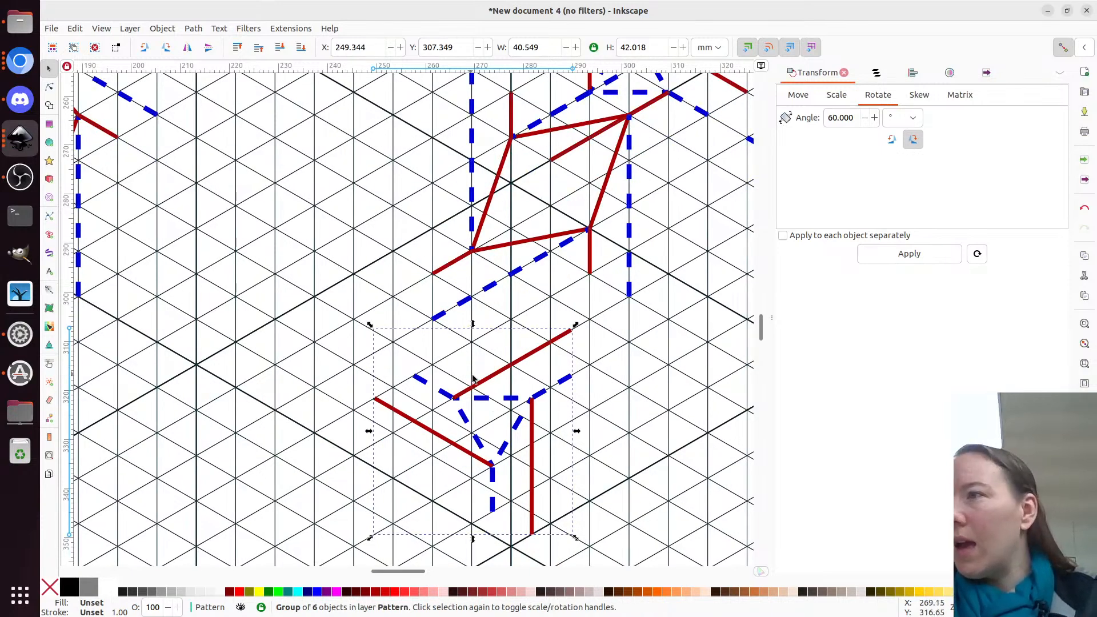
pyautogui.moveTo(474, 404); pyautogui.dragTo(451, 416)
# Shorten the lower triangle twist's red crease facing the parallelogram to one grid unit and delete the parallel blue crease
pyautogui.press('n')
pyautogui.click(534, 350)
pyautogui.moveTo(549, 343); pyautogui.dragTo(472, 388)
pyautogui.click(547, 391)
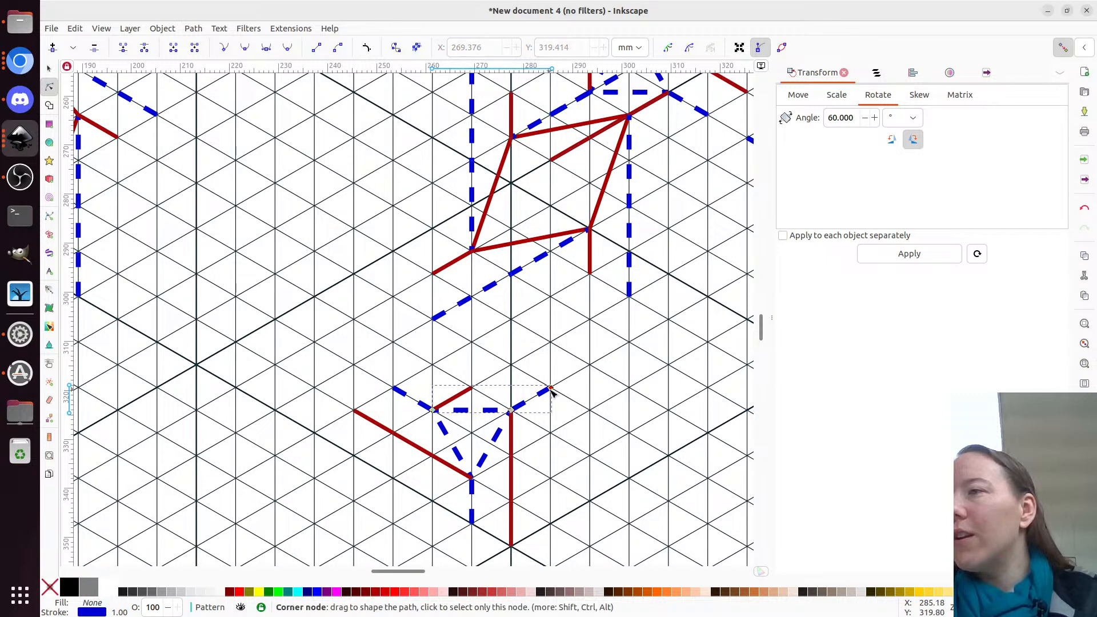
pyautogui.click(550, 390)
pyautogui.press('Delete')
# Trim the central parallelogram twist's lower-left red and blue creases and reattach the lower triangle twist at about X 245 mm, Y 291 mm
pyautogui.click(451, 262)
pyautogui.moveTo(433, 273); pyautogui.dragTo(473, 253)
pyautogui.click(480, 293)
pyautogui.moveTo(433, 319); pyautogui.dragTo(511, 274)
pyautogui.press('s')
pyautogui.click(540, 349)
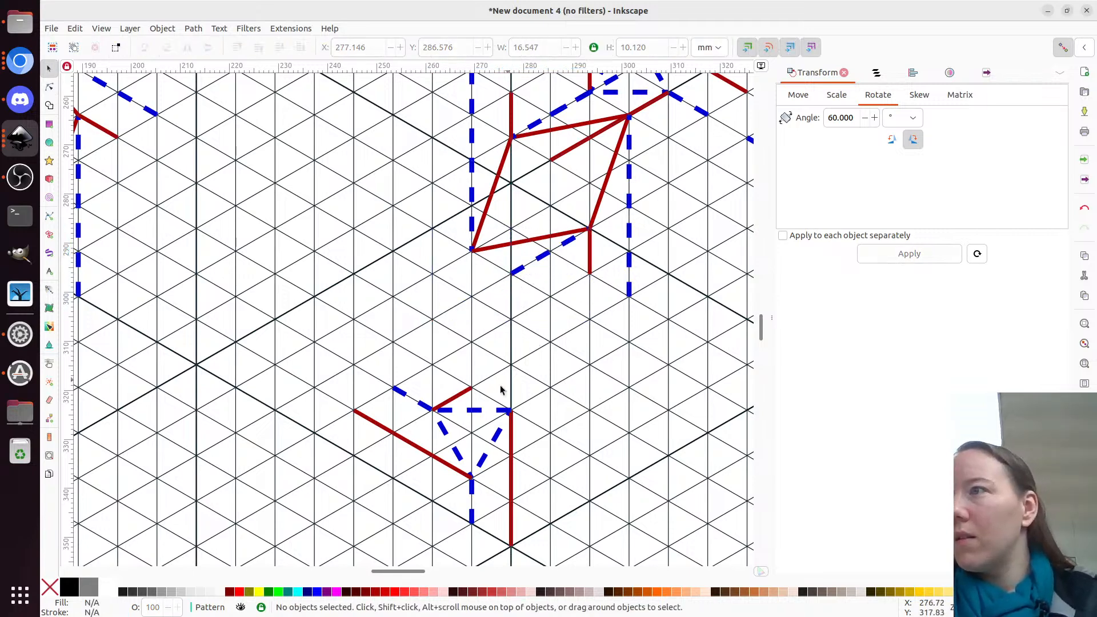
pyautogui.moveTo(479, 412); pyautogui.dragTo(480, 276)
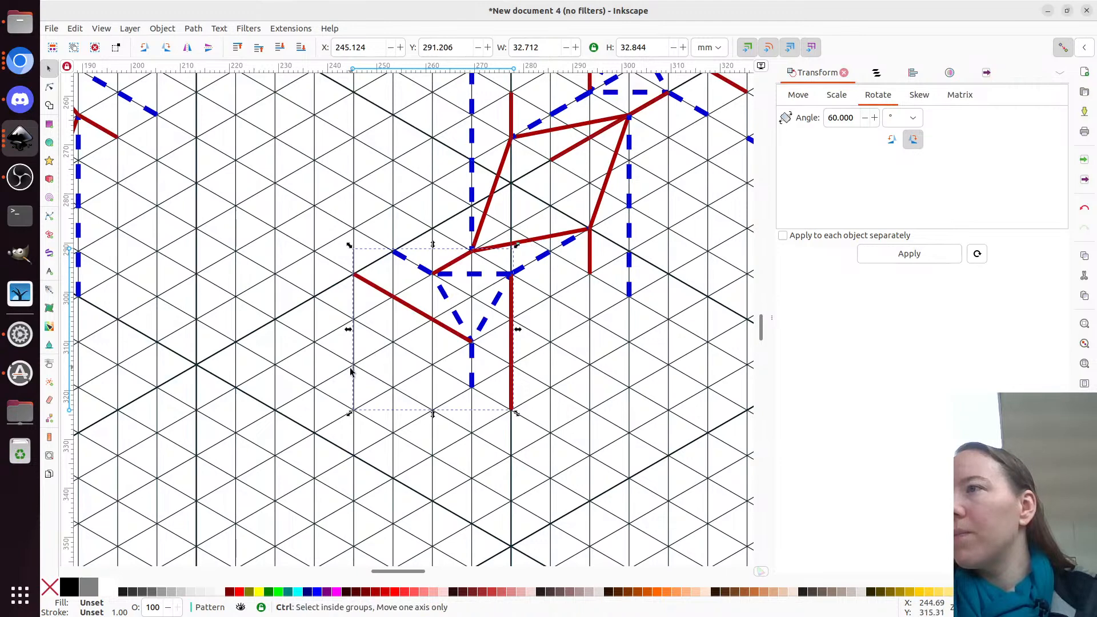
# Extend the lower triangle twist's left red and blue creases together until they meet the left parallelogram twist's creases
pyautogui.keyDown('ctrl'); pyautogui.scroll(-2, 348, 367); pyautogui.keyUp('ctrl')
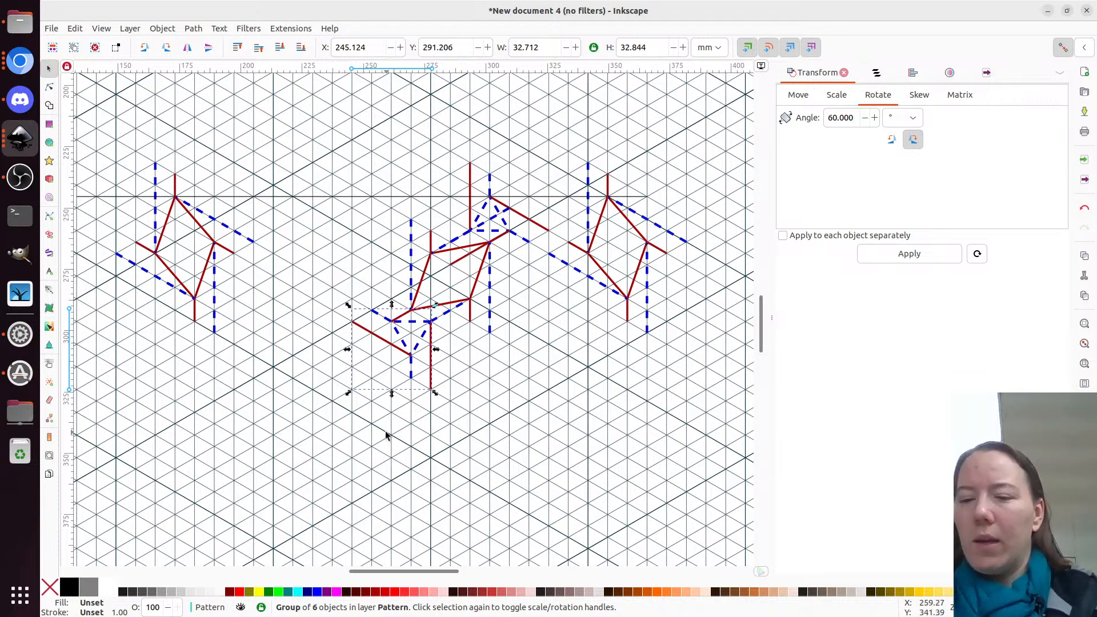
pyautogui.press('n')
pyautogui.click(367, 329)
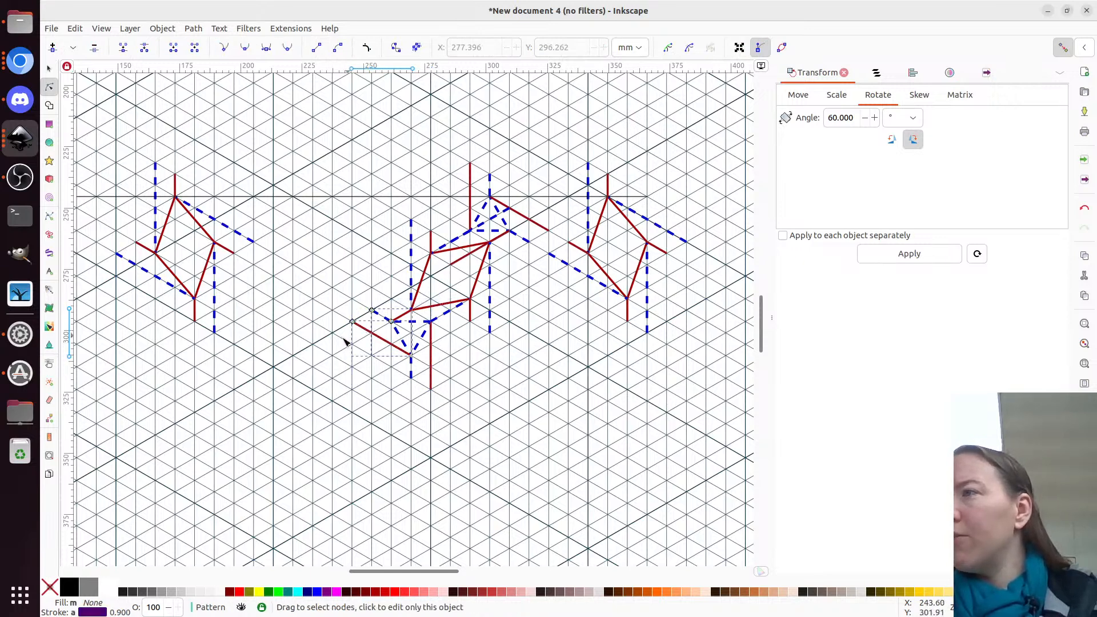
pyautogui.moveTo(353, 321); pyautogui.dragTo(251, 243)
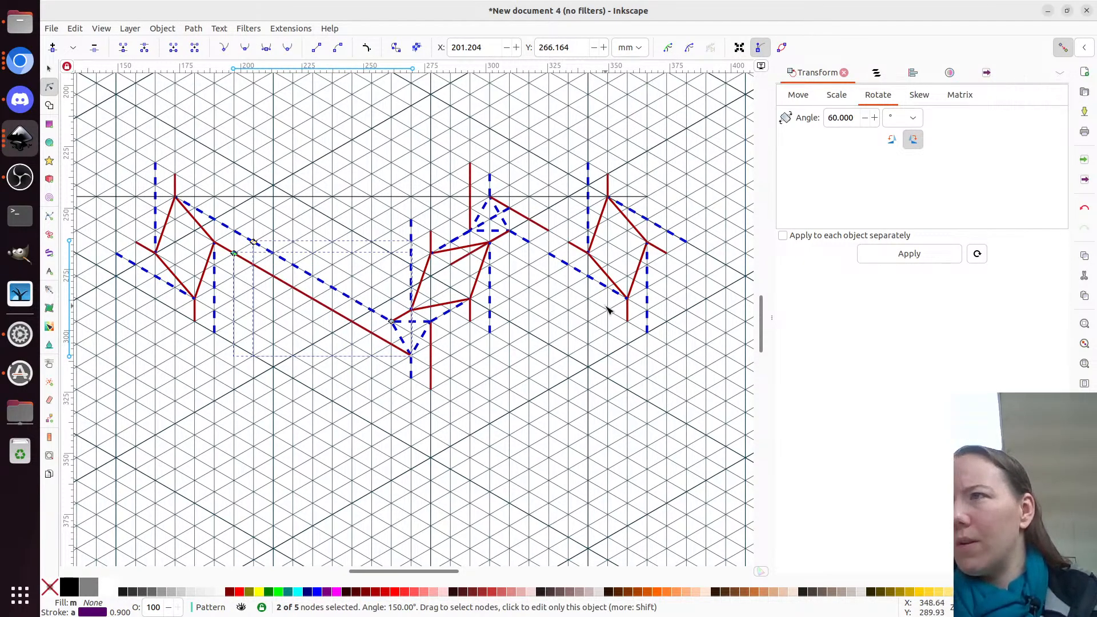
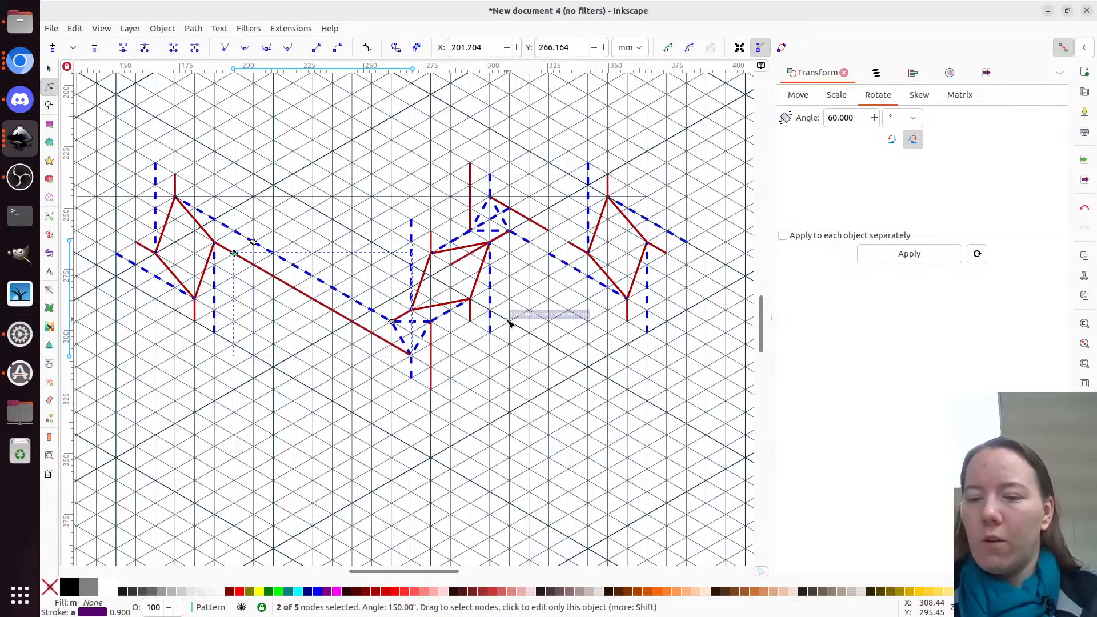
pyautogui.press('s')
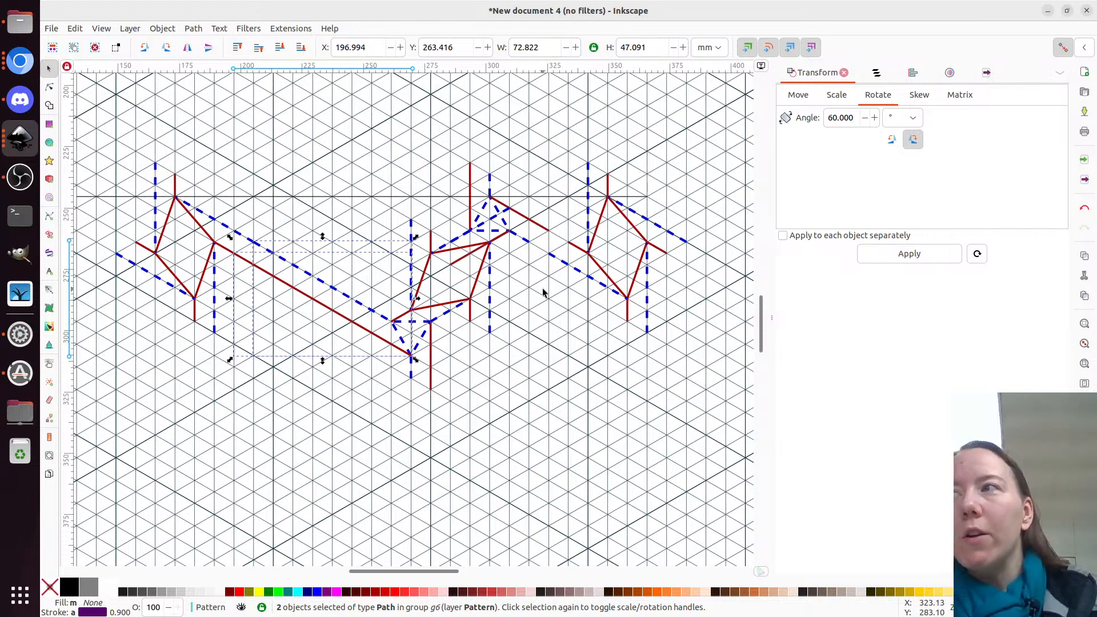
# Move the upper triangle twist clear above the central parallelogram twist, keeping it on the grid
pyautogui.scroll(2, 509, 269)
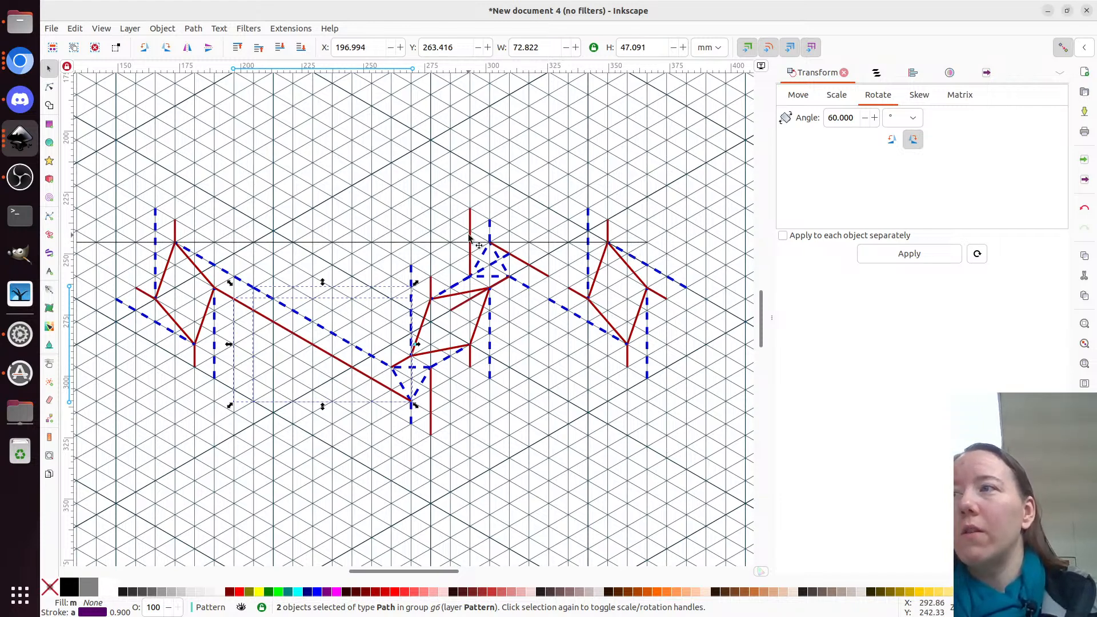
pyautogui.keyDown('ctrl'); pyautogui.scroll(3, 504, 258); pyautogui.keyUp('ctrl')
pyautogui.moveTo(463, 245); pyautogui.dragTo(518, 84)
pyautogui.scroll(2, 512, 246)
# Shorten the upper triangle twist's lower red crease to one grid unit and delete its lower-left blue crease
pyautogui.press('n')
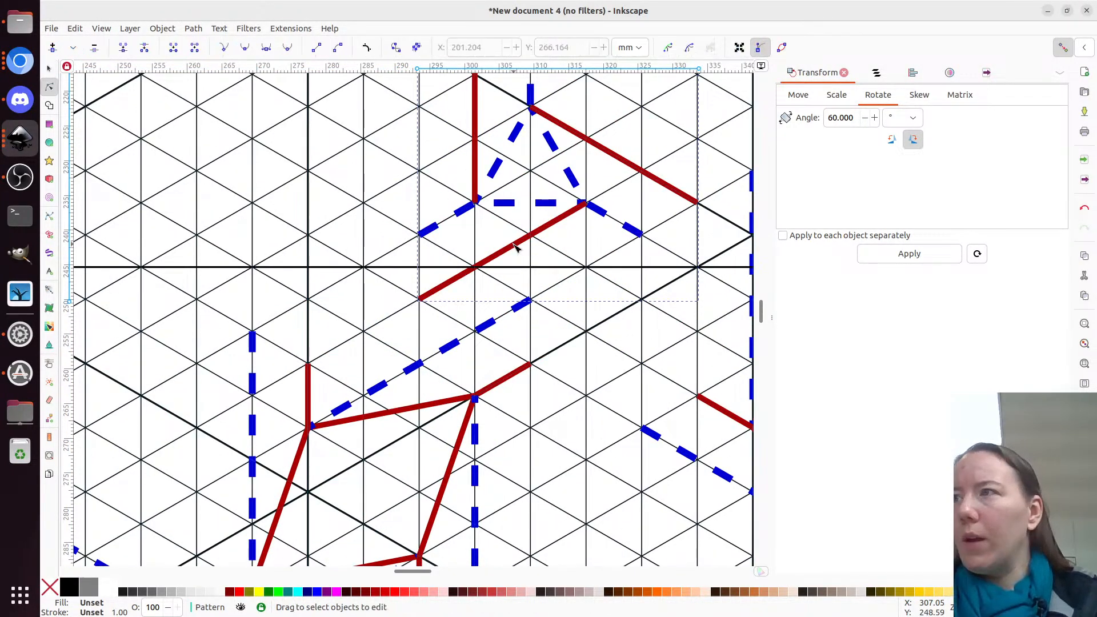
pyautogui.click(457, 276)
pyautogui.moveTo(419, 297); pyautogui.dragTo(531, 236)
pyautogui.click(420, 235)
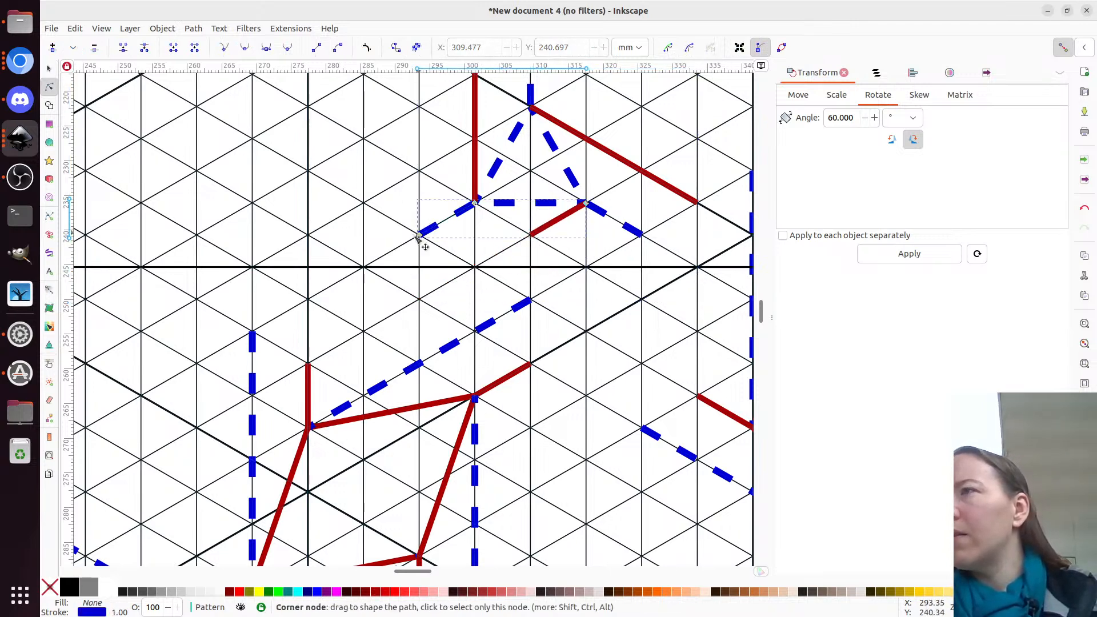
pyautogui.press('Delete')
# Shorten the central parallelogram twist's upper blue crease to two grid units and delete the red crease beyond its upper-right corner
pyautogui.click(522, 312)
pyautogui.moveTo(530, 298); pyautogui.dragTo(419, 363)
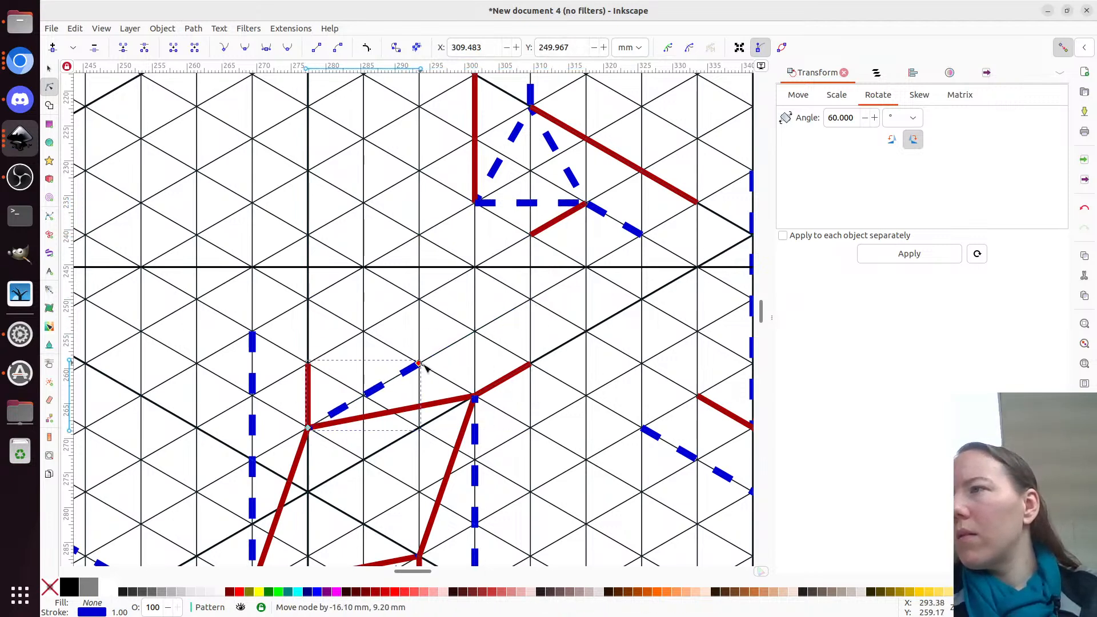
pyautogui.click(521, 368)
pyautogui.click(530, 364)
pyautogui.press('Delete')
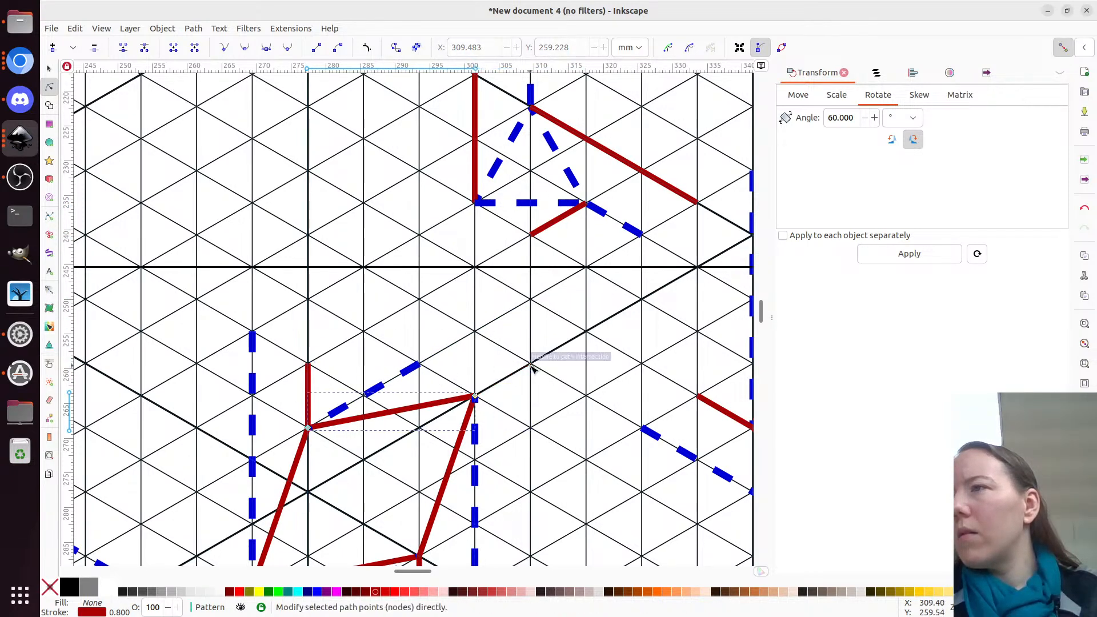
# Move the upper triangle twist down until its lower red and blue creases meet the central parallelogram twist's upper corners
pyautogui.press('s')
pyautogui.moveTo(526, 248); pyautogui.dragTo(470, 407)
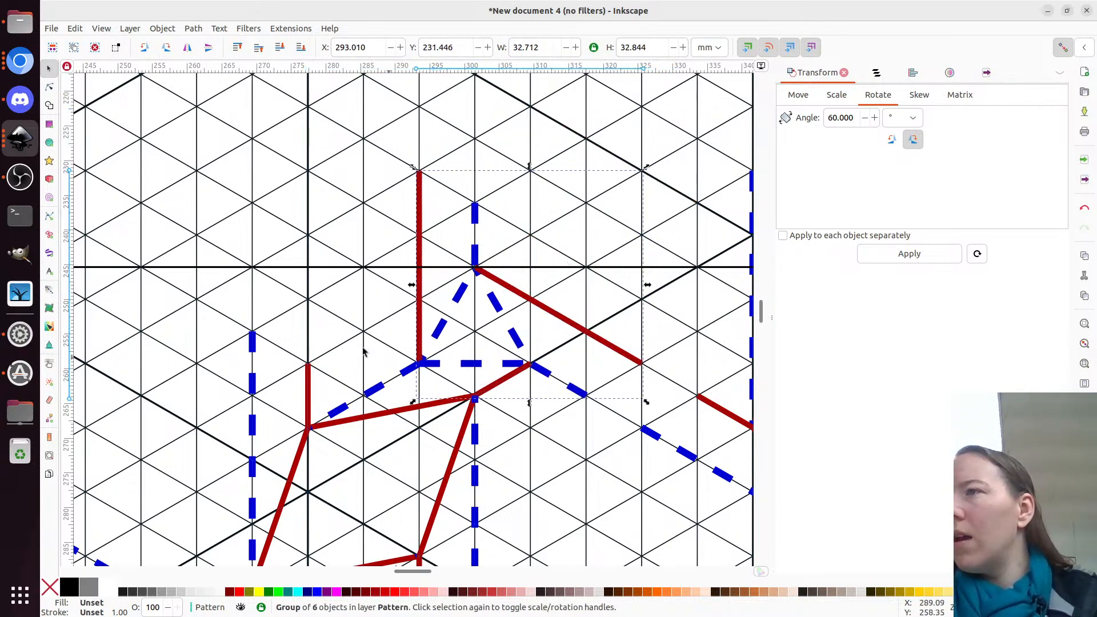
pyautogui.scroll(-4, 306, 294)
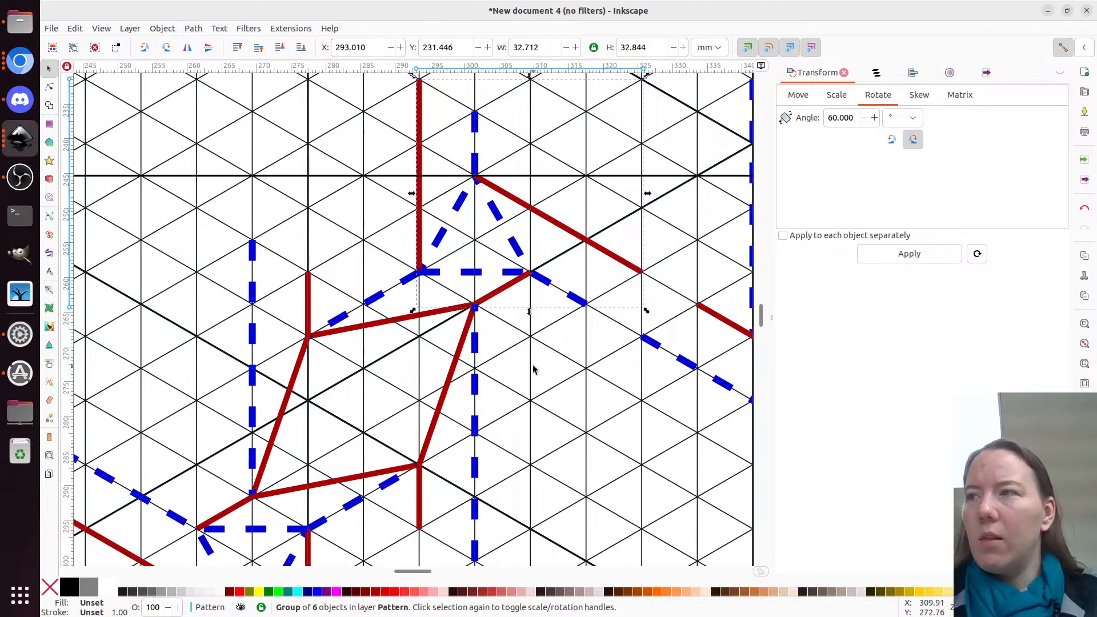
# Extend the upper triangle twist's right red and blue creases together by one grid unit to meet the right parallelogram twist
pyautogui.press('n')
pyautogui.moveTo(568, 326)
pyautogui.mouseDown()
pyautogui.moveTo(657, 263)
pyautogui.moveTo(658, 283)
pyautogui.moveTo(701, 309)
pyautogui.mouseUp()
pyautogui.keyDown('ctrl'); pyautogui.scroll(-3, 643, 388); pyautogui.keyUp('ctrl')
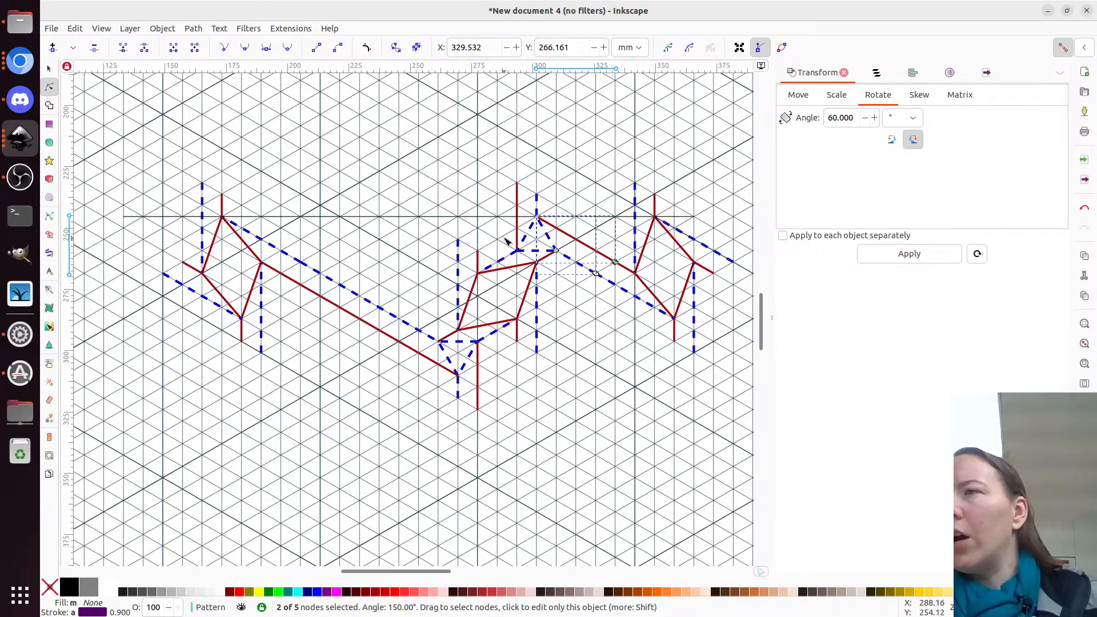
pyautogui.keyDown('shift'); pyautogui.hscroll(-2, 616, 200); pyautogui.keyUp('shift')
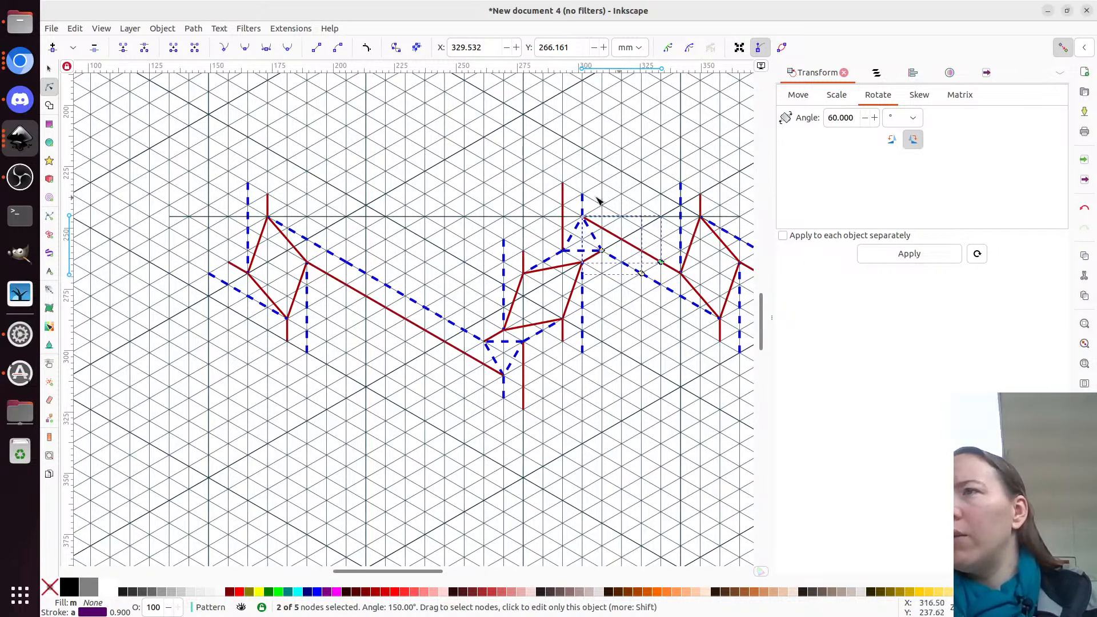
pyautogui.hscroll(2, 464, 228)
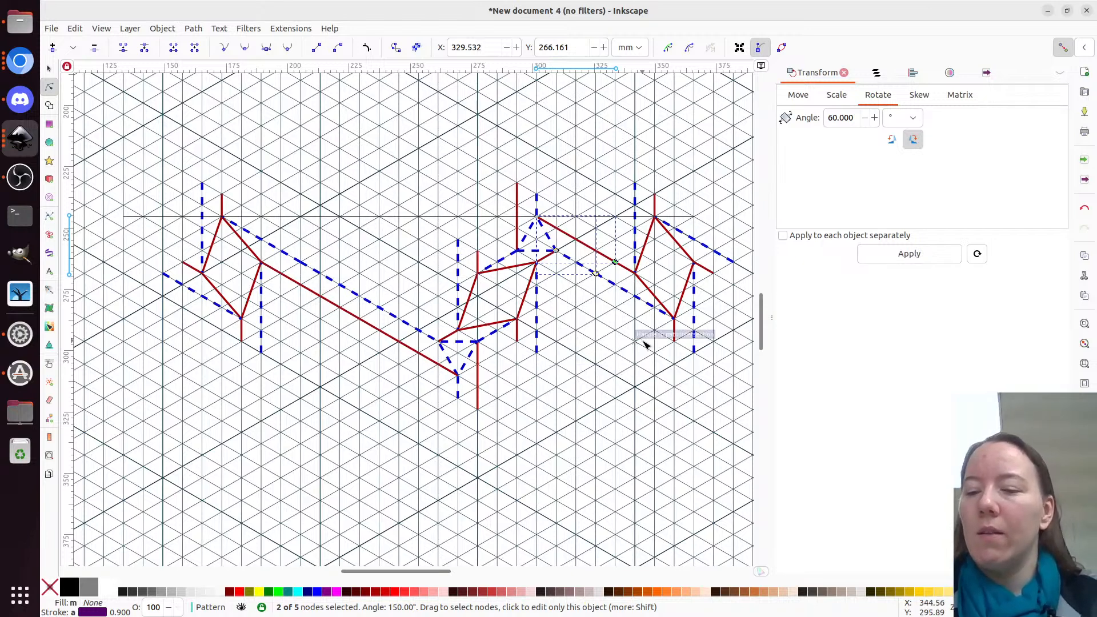
# Delete the right parallelogram twist
pyautogui.press('s')
pyautogui.click(641, 245)
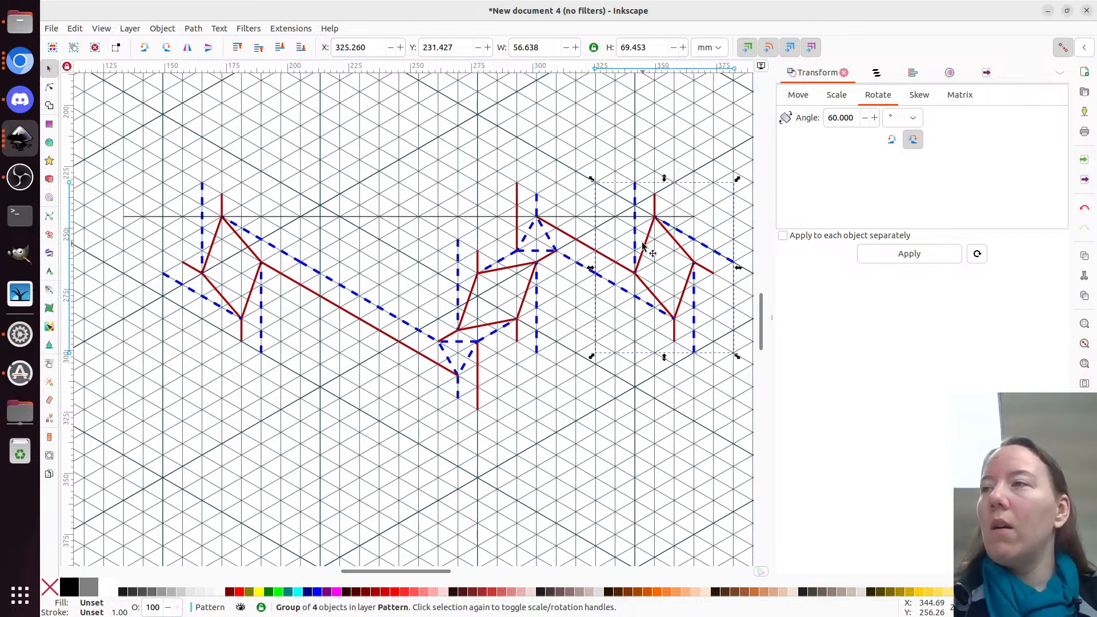
pyautogui.press('Delete')
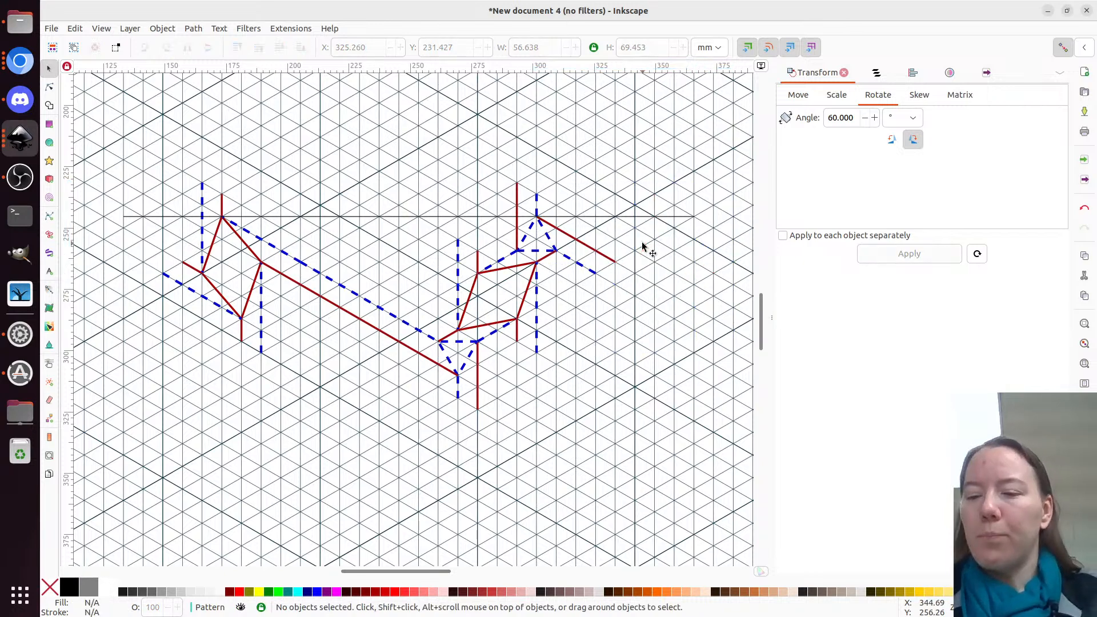
# Adjust the upward vertical creases of the upper triangle and central parallelogram twists so all end on the horizontal reference line
pyautogui.press('n')
pyautogui.click(536, 211)
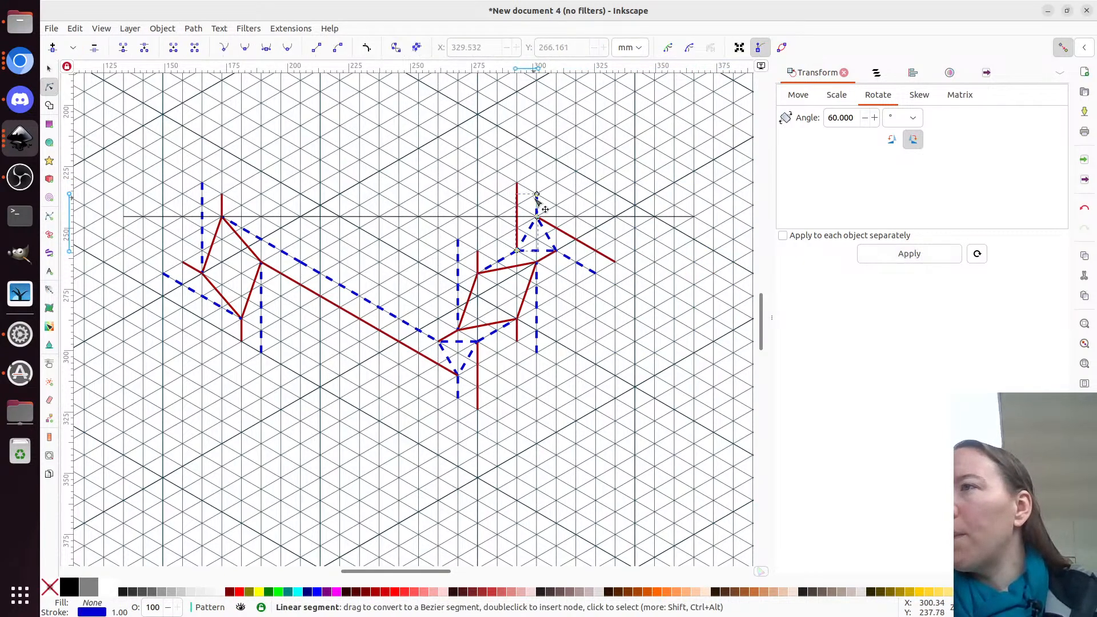
pyautogui.moveTo(537, 195); pyautogui.dragTo(517, 217)
pyautogui.click(517, 192)
pyautogui.click(479, 258)
pyautogui.moveTo(478, 252); pyautogui.dragTo(459, 218)
pyautogui.click(459, 249)
# Turn off snapping to page borders
pyautogui.click(1088, 48)
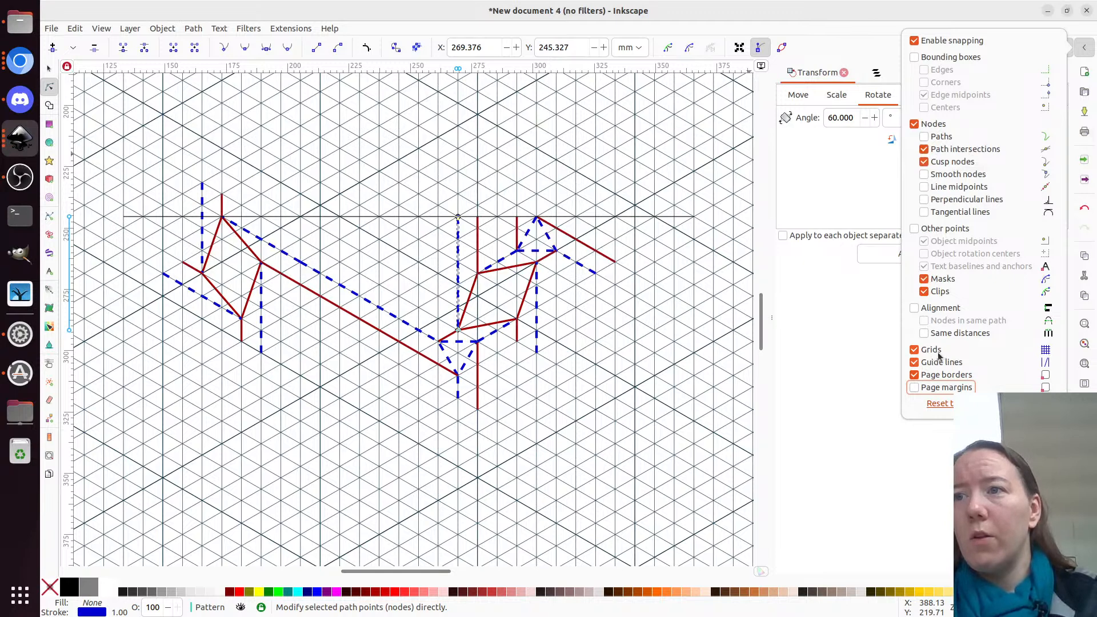
pyautogui.click(915, 375)
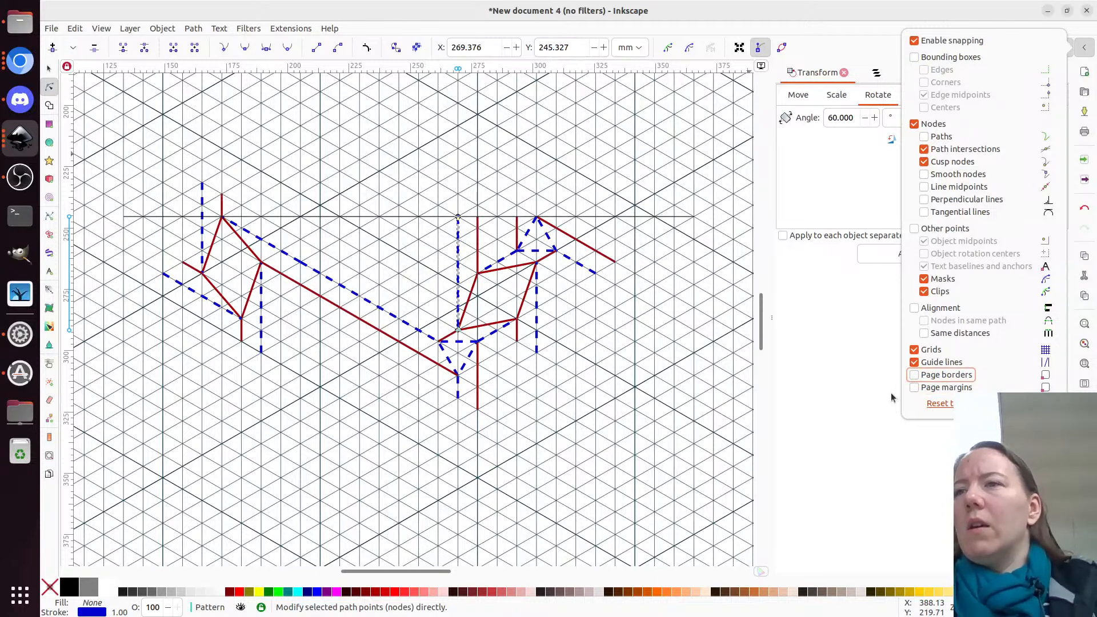
pyautogui.click(838, 401)
# Shorten the left parallelogram twist's upward red and blue creases to the horizontal reference line
pyautogui.click(222, 203)
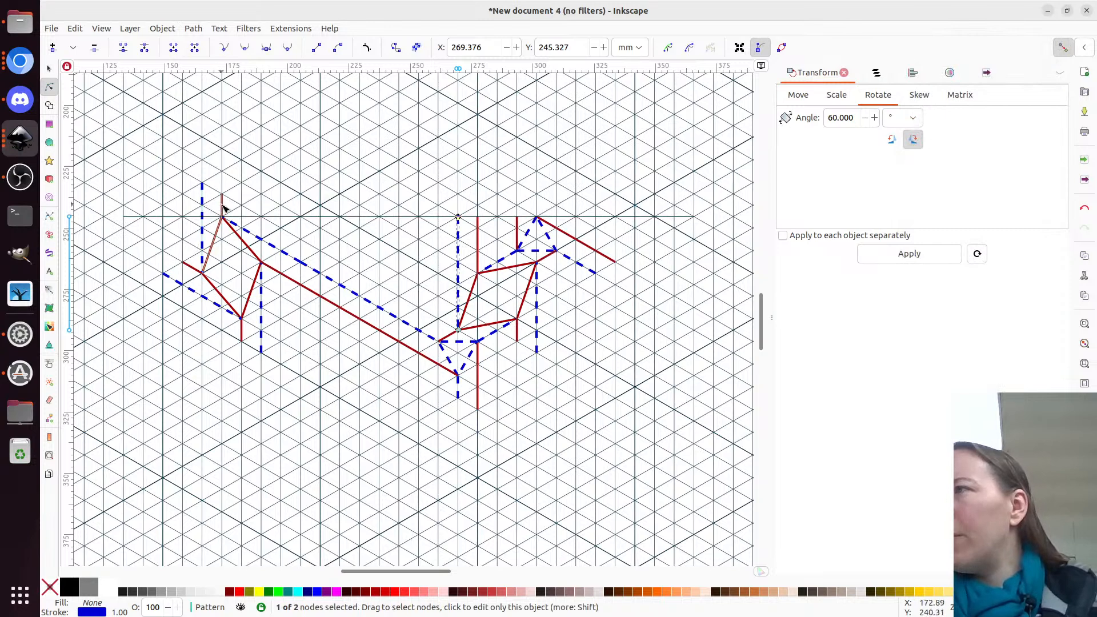
pyautogui.moveTo(222, 195); pyautogui.dragTo(201, 217)
pyautogui.click(201, 199)
# Move the horizontal reference line down to the lowest vertex of the lower triangle twist
pyautogui.hscroll(-4, 451, 234)
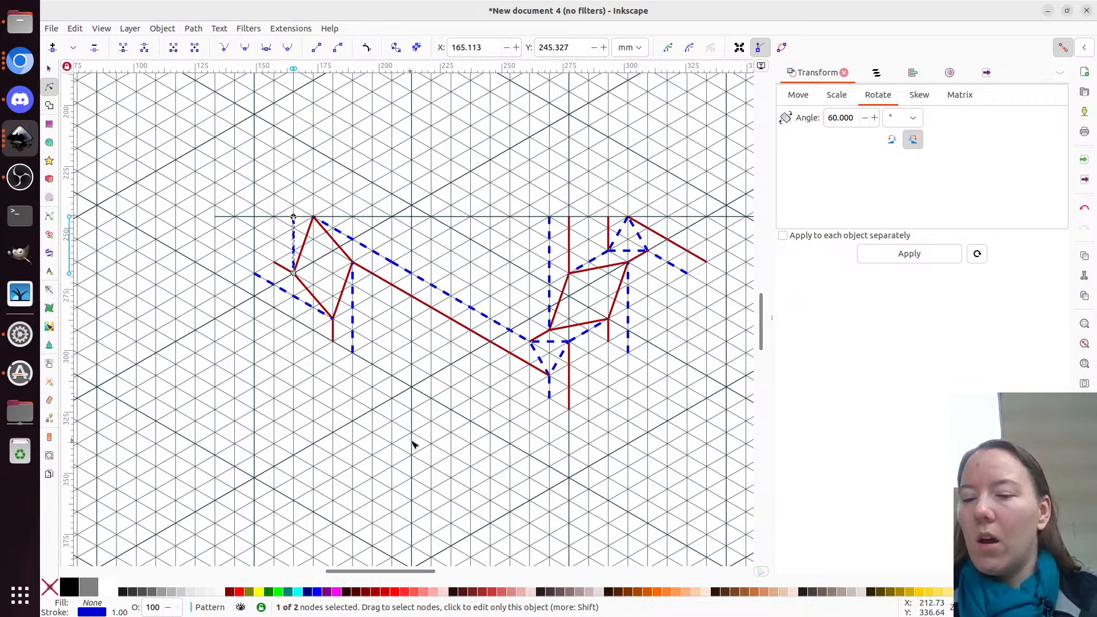
pyautogui.press('s')
pyautogui.moveTo(435, 216); pyautogui.dragTo(446, 337)
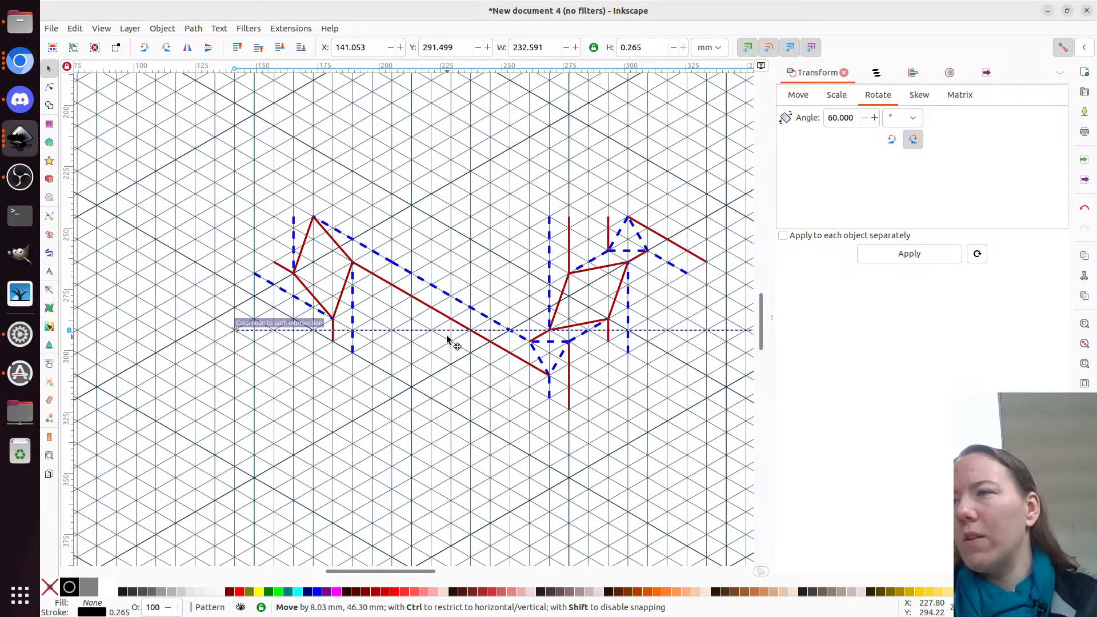
pyautogui.moveTo(447, 338); pyautogui.dragTo(447, 378)
# Extend the left parallelogram twist's downward red and blue creases to the horizontal reference line
pyautogui.hscroll(4, 525, 376)
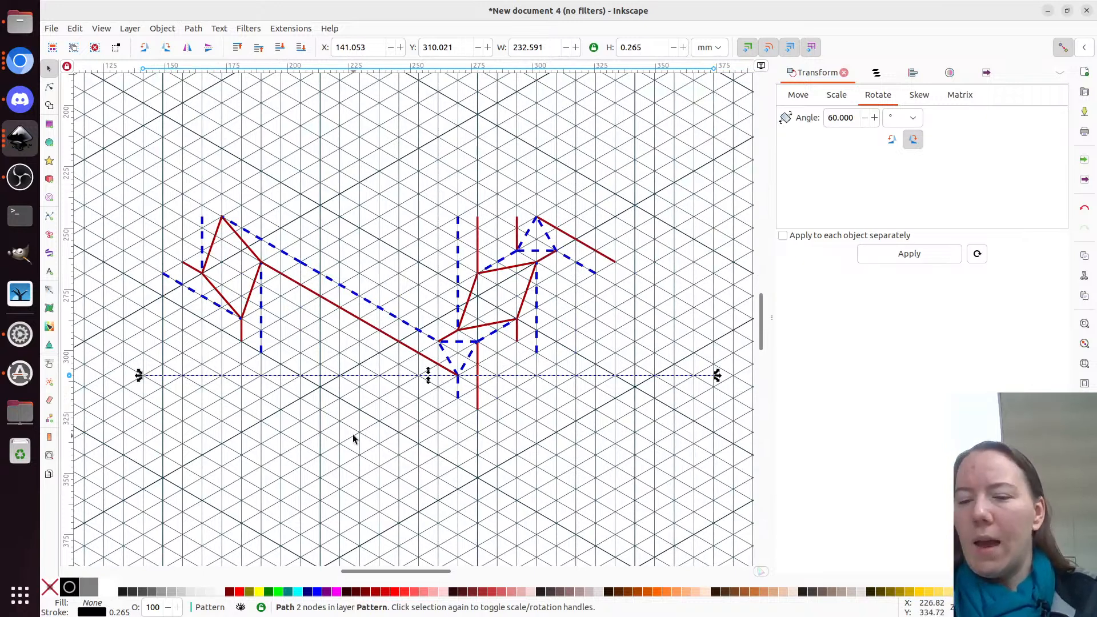
pyautogui.press('n')
pyautogui.click(242, 334)
pyautogui.moveTo(242, 341); pyautogui.dragTo(261, 375)
pyautogui.click(261, 349)
# Shorten the lower triangle twist's downward blue and red creases to the horizontal reference line
pyautogui.click(457, 395)
pyautogui.moveTo(458, 400); pyautogui.dragTo(457, 374)
pyautogui.click(478, 405)
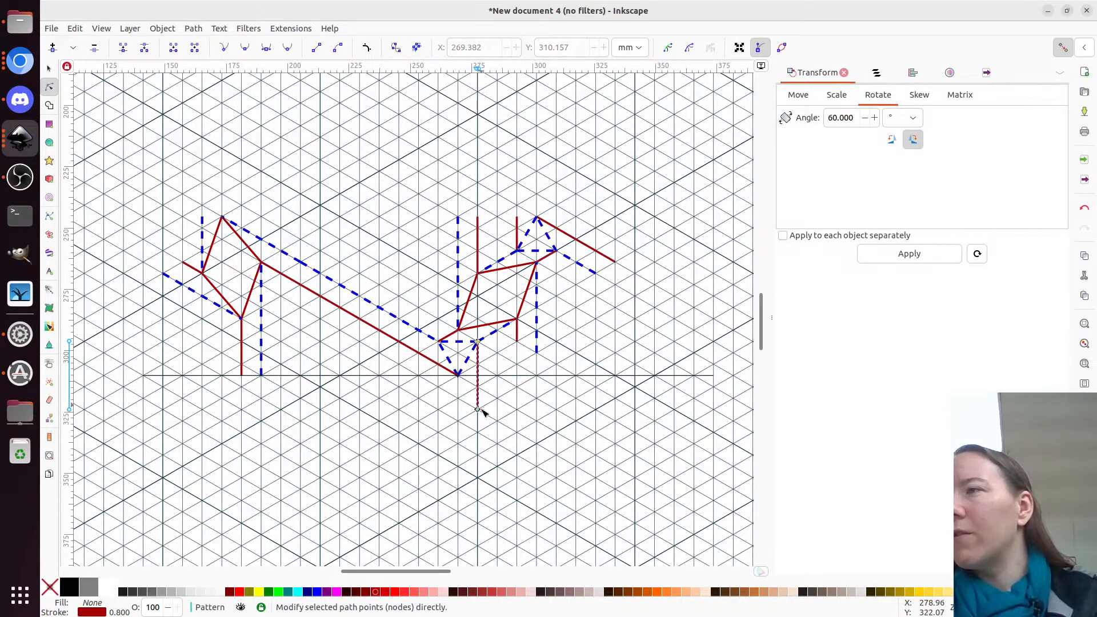
pyautogui.moveTo(479, 410); pyautogui.dragTo(478, 374)
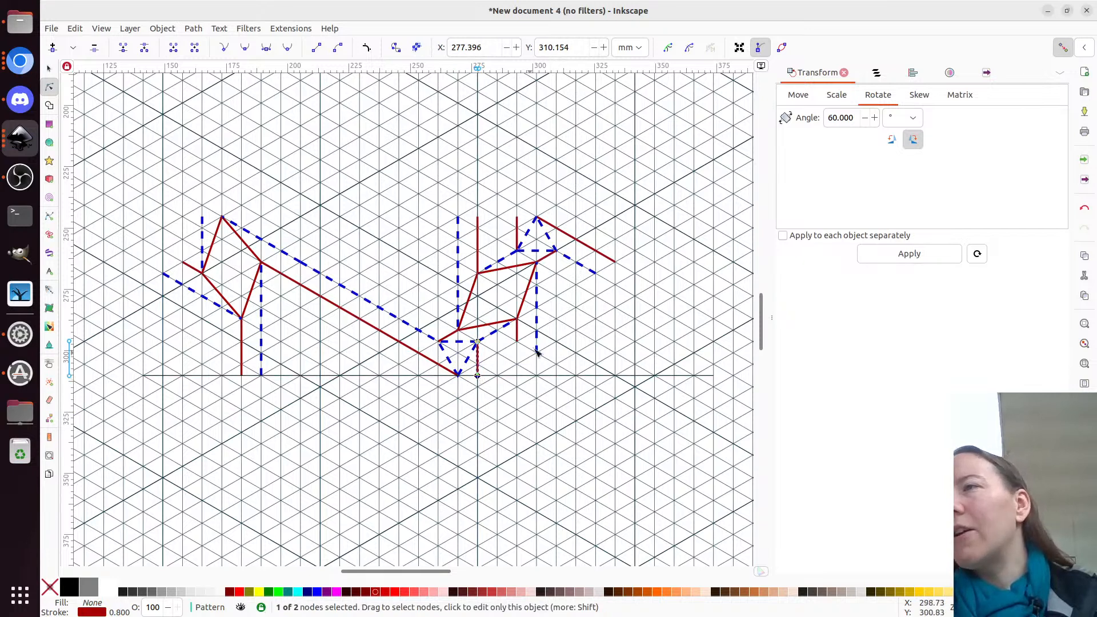
# Extend the central parallelogram twist's downward red and blue creases to the horizontal reference line
pyautogui.click(517, 341)
pyautogui.moveTo(517, 342); pyautogui.dragTo(536, 376)
pyautogui.click(536, 353)
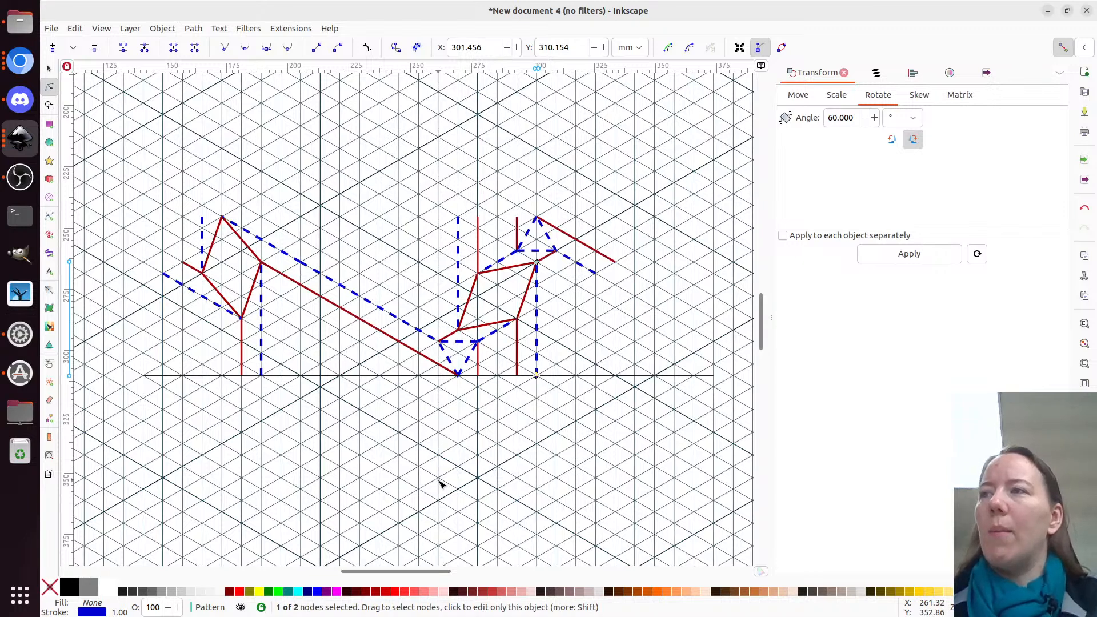
# Delete the horizontal reference line below the chain of twists
pyautogui.press('s')
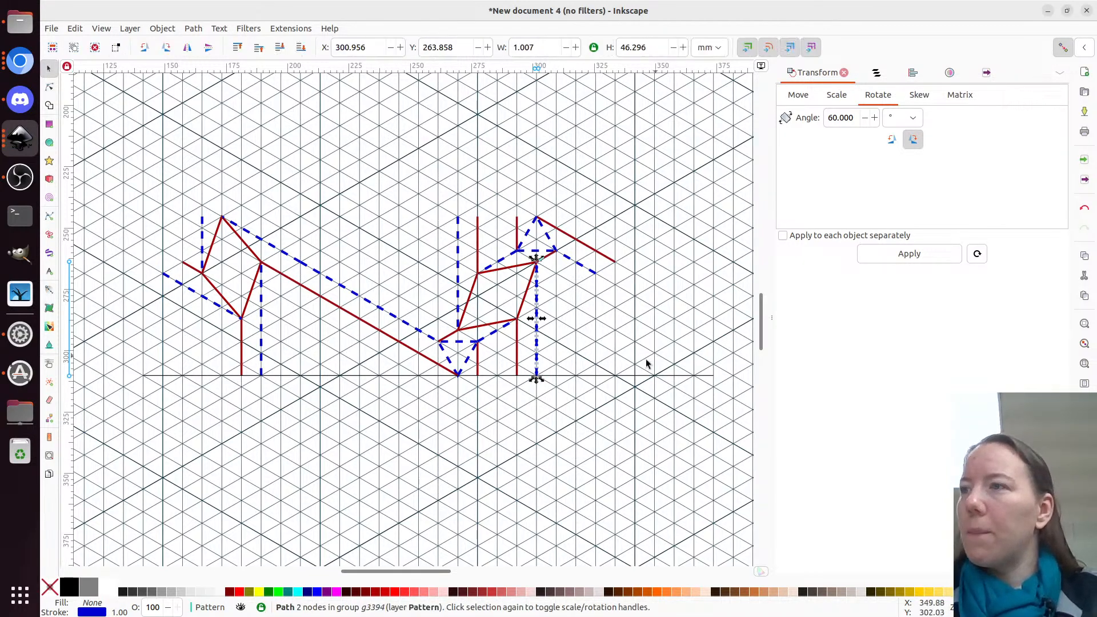
pyautogui.click(631, 375)
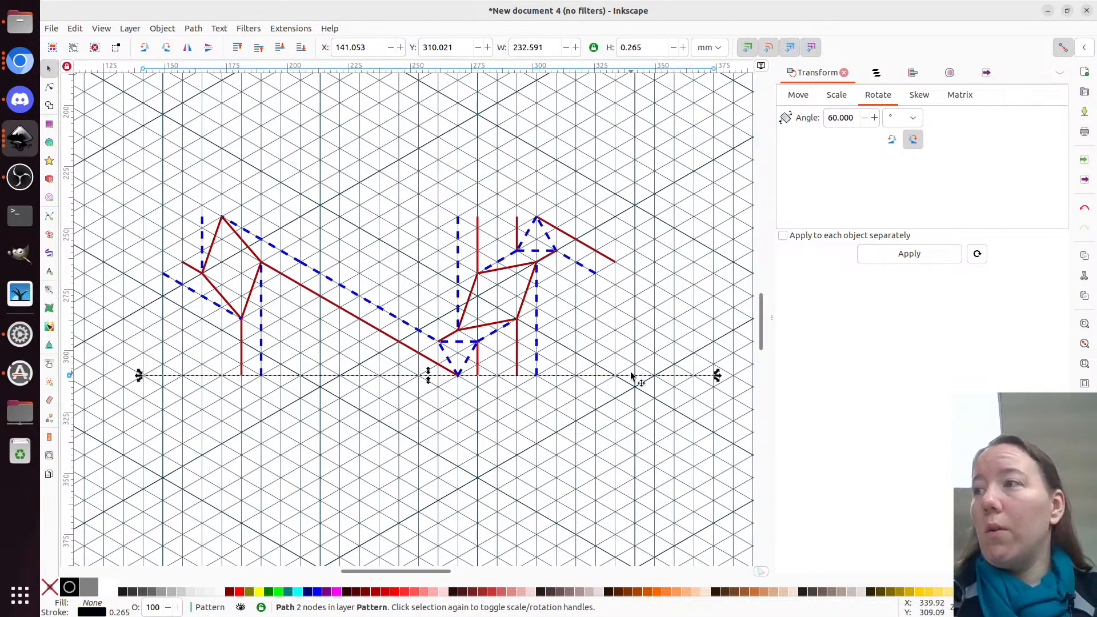
pyautogui.press('Delete')
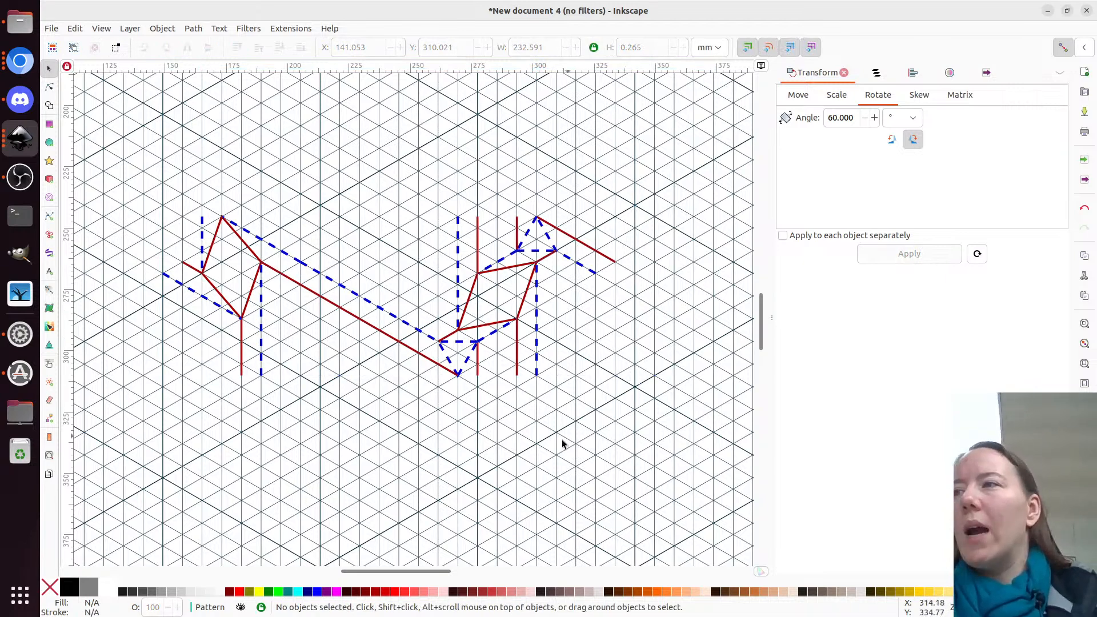
# Group all the twists into one object and undo the vertical flip of the group
pyautogui.hscroll(-2, 457, 448)
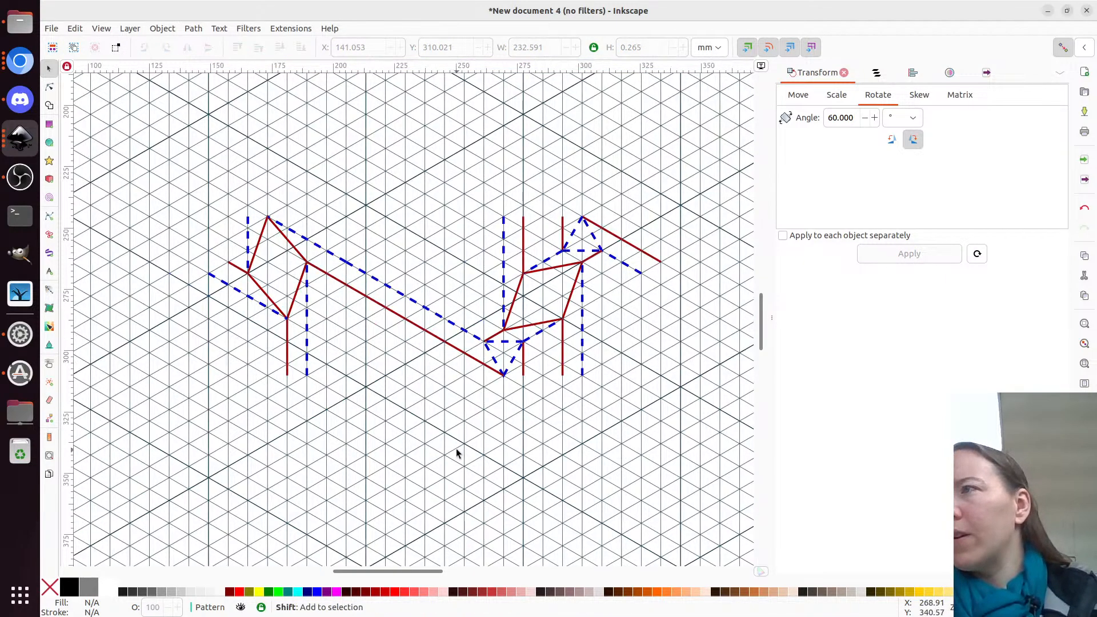
pyautogui.hotkey('ctrl', 'a')
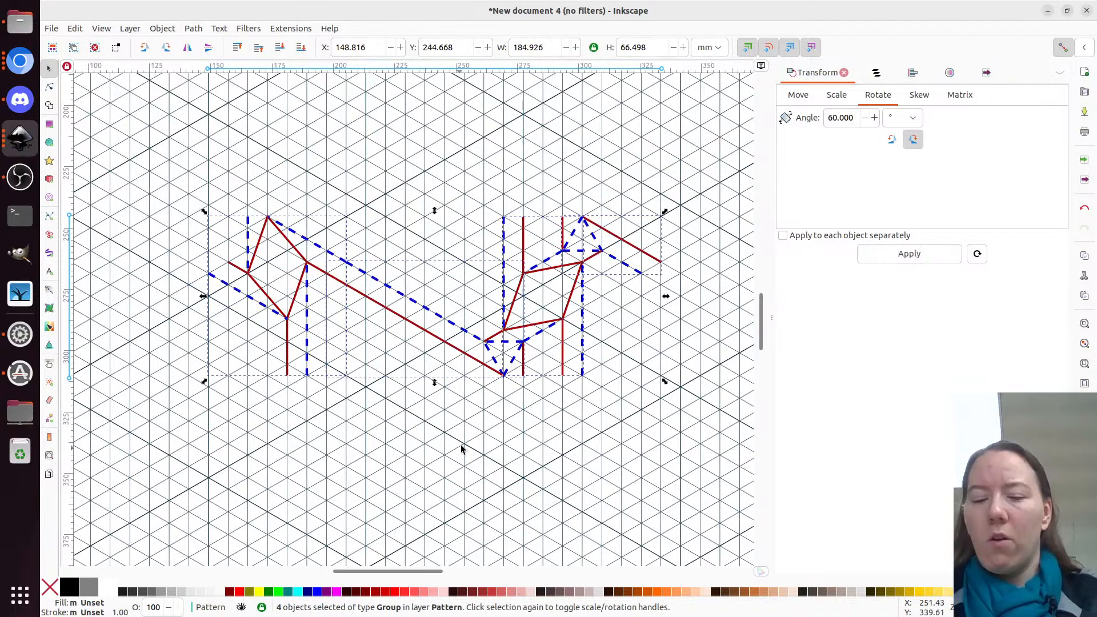
pyautogui.hotkey('ctrl', 'g')
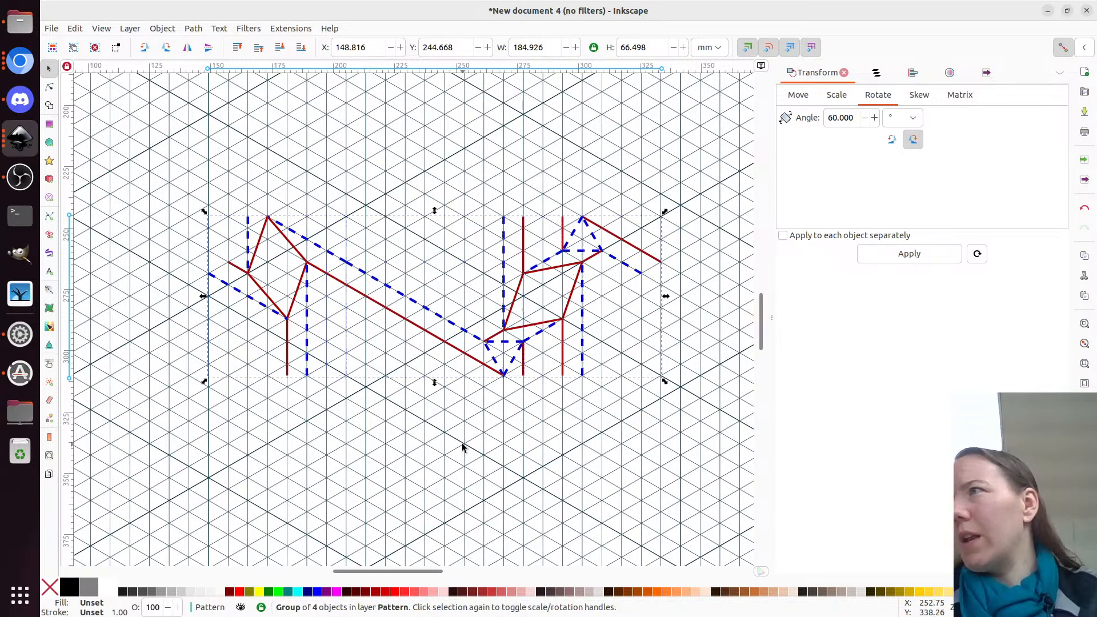
pyautogui.click(210, 49)
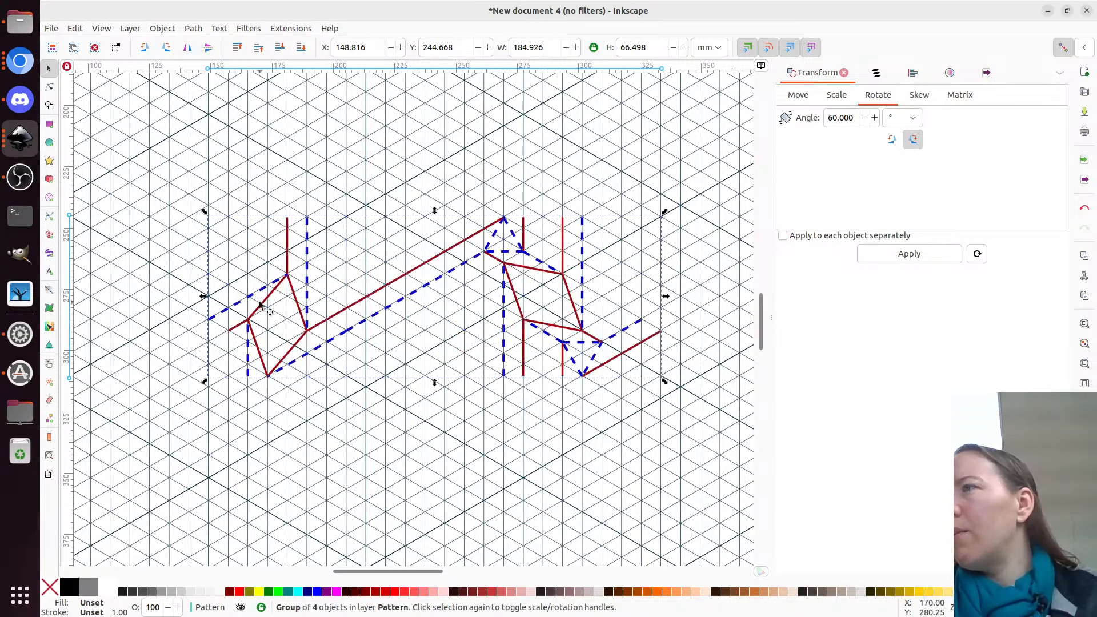
pyautogui.hotkey('ctrl', 'z')
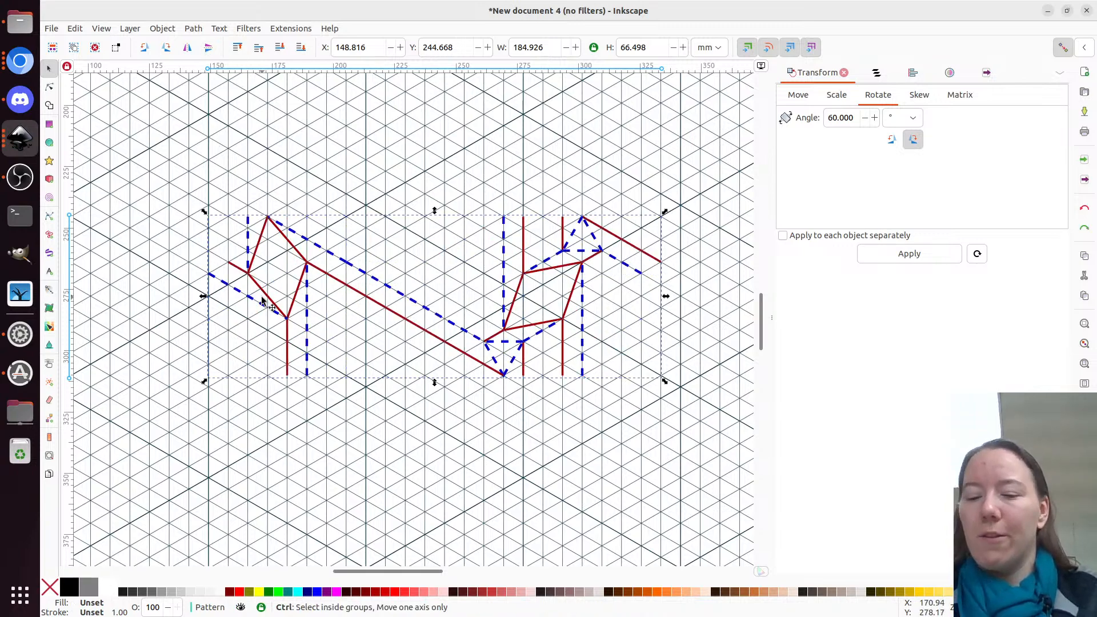
# Duplicate the grouped chain, flip the copy vertically and place it directly above the original so their edge vertices and vertical creases meet
pyautogui.hotkey('ctrl', 'd')
pyautogui.click(208, 47)
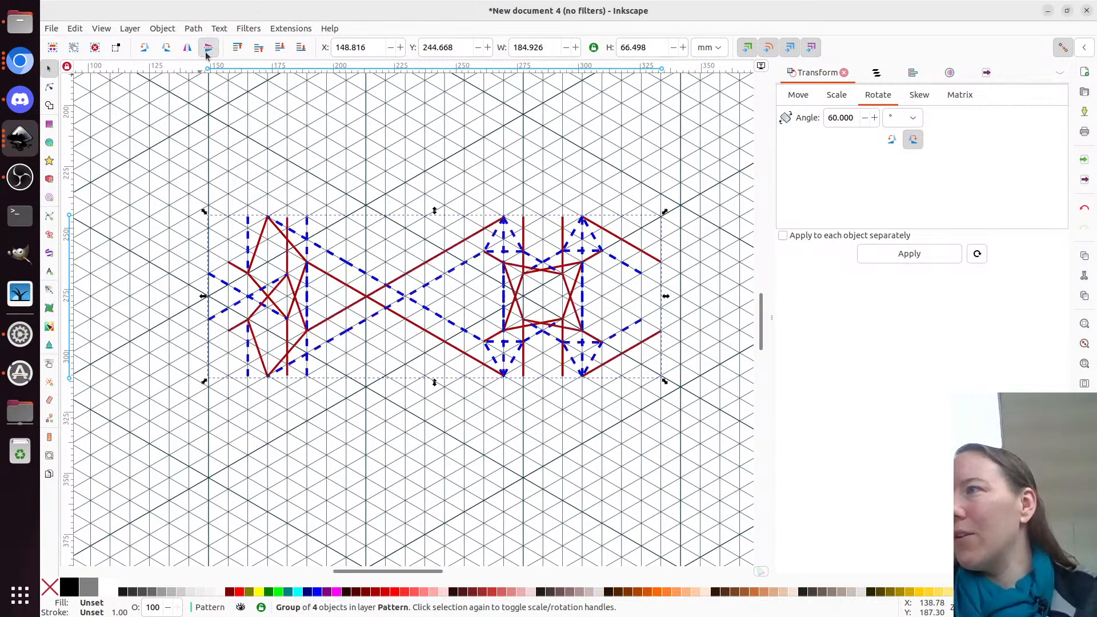
pyautogui.moveTo(255, 350); pyautogui.dragTo(255, 188)
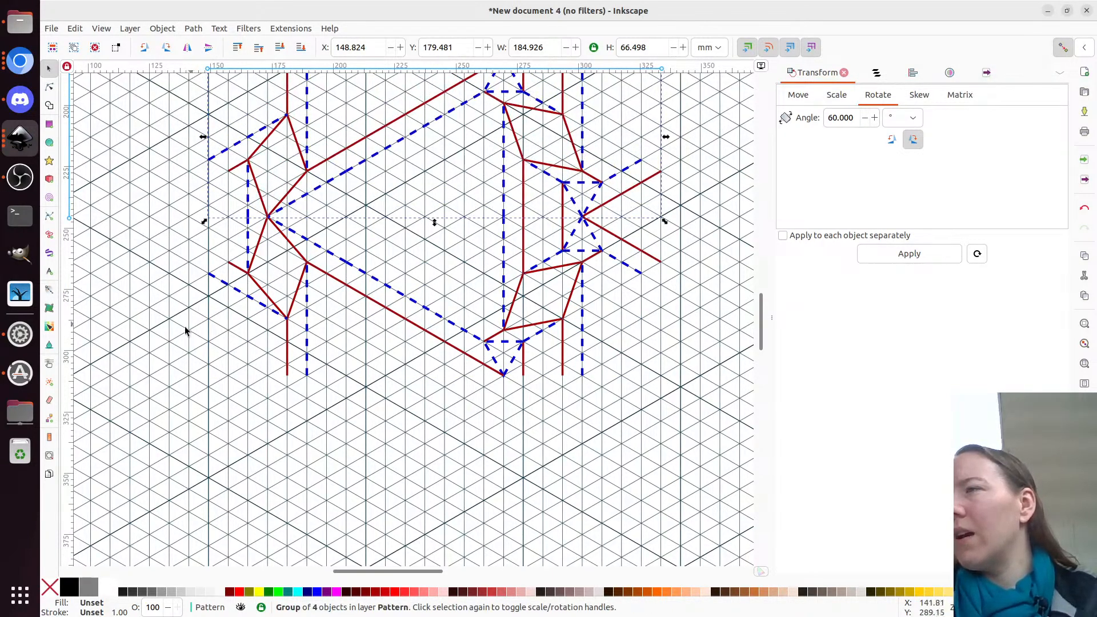
# Move both mirrored halves together lower on the page and one grid column to the left, keeping them on the grid
pyautogui.keyDown('ctrl'); pyautogui.scroll(-1, 145, 353); pyautogui.keyUp('ctrl')
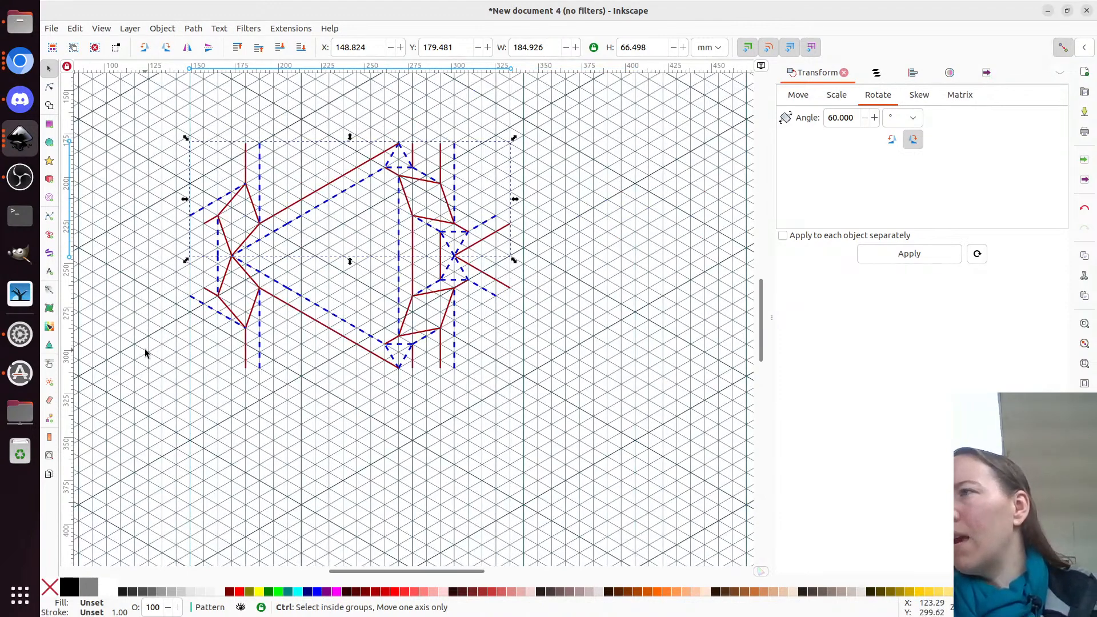
pyautogui.keyDown('ctrl'); pyautogui.scroll(-1, 145, 353); pyautogui.keyUp('ctrl')
pyautogui.hscroll(-3, 395, 406)
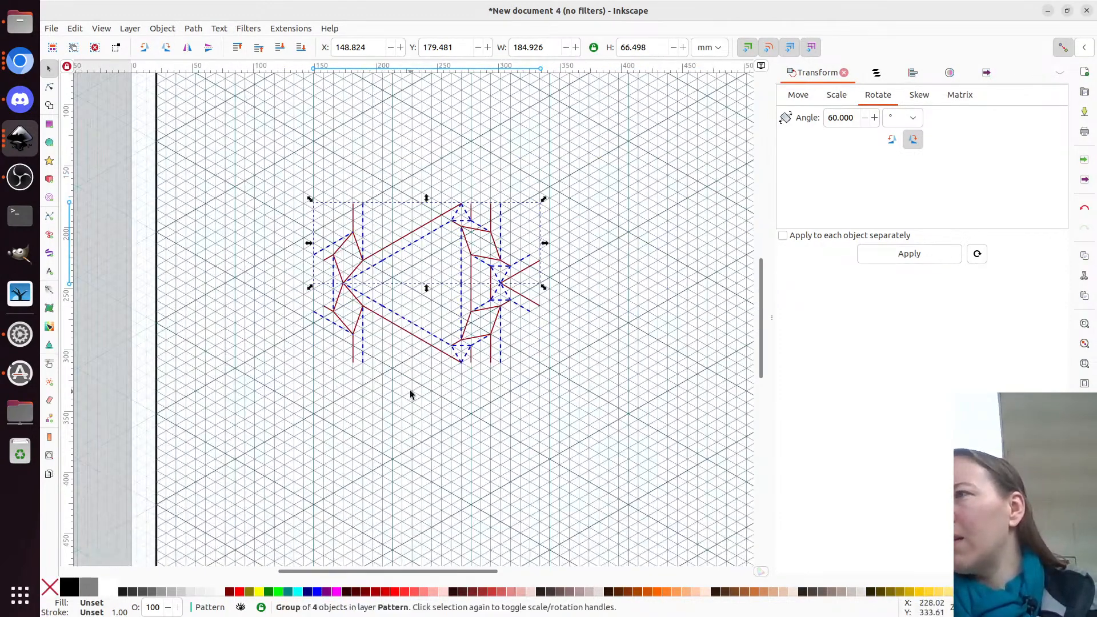
pyautogui.scroll(-1, 410, 394)
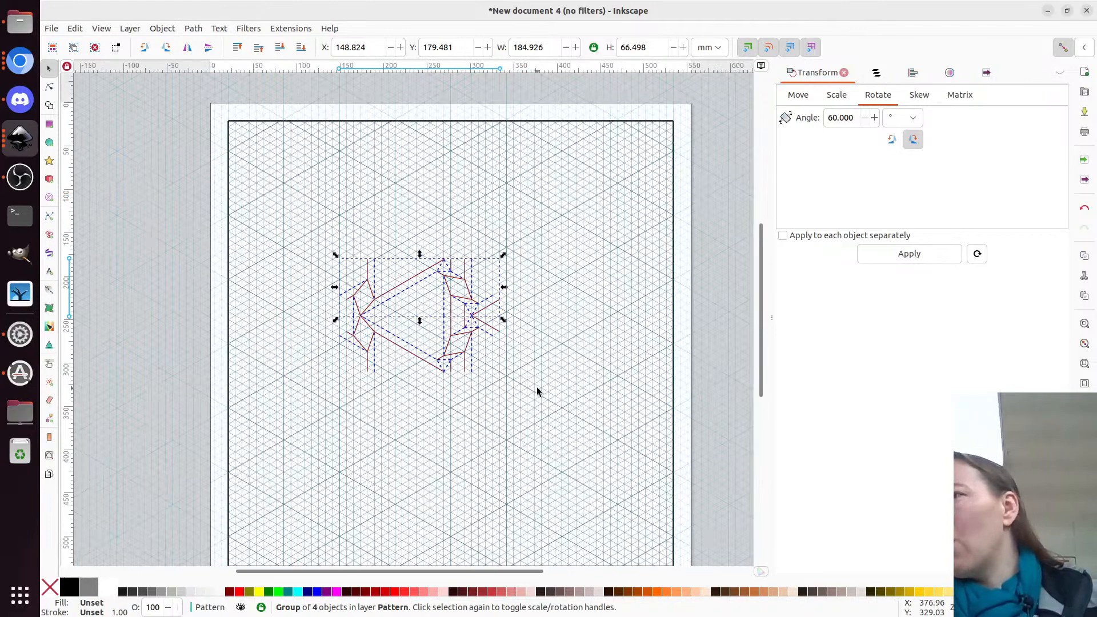
pyautogui.scroll(-2, 536, 391)
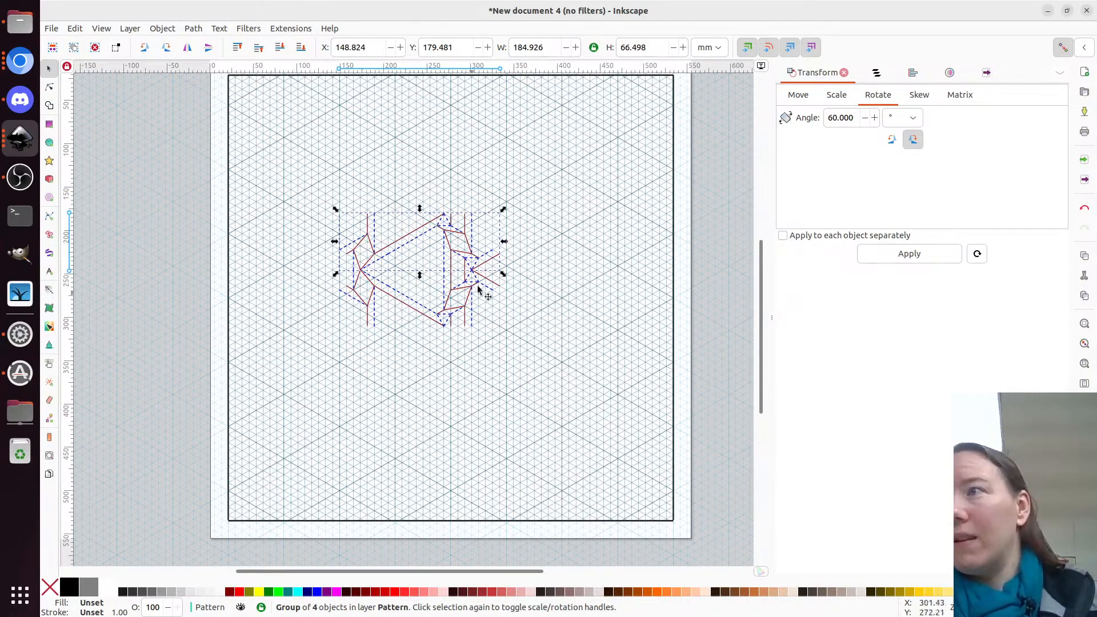
pyautogui.moveTo(361, 273); pyautogui.dragTo(455, 304)
pyautogui.keyDown('shift'); pyautogui.click(360, 277); pyautogui.keyUp('shift')
pyautogui.moveTo(558, 298); pyautogui.dragTo(524, 292)
pyautogui.scroll(4, 443, 310)
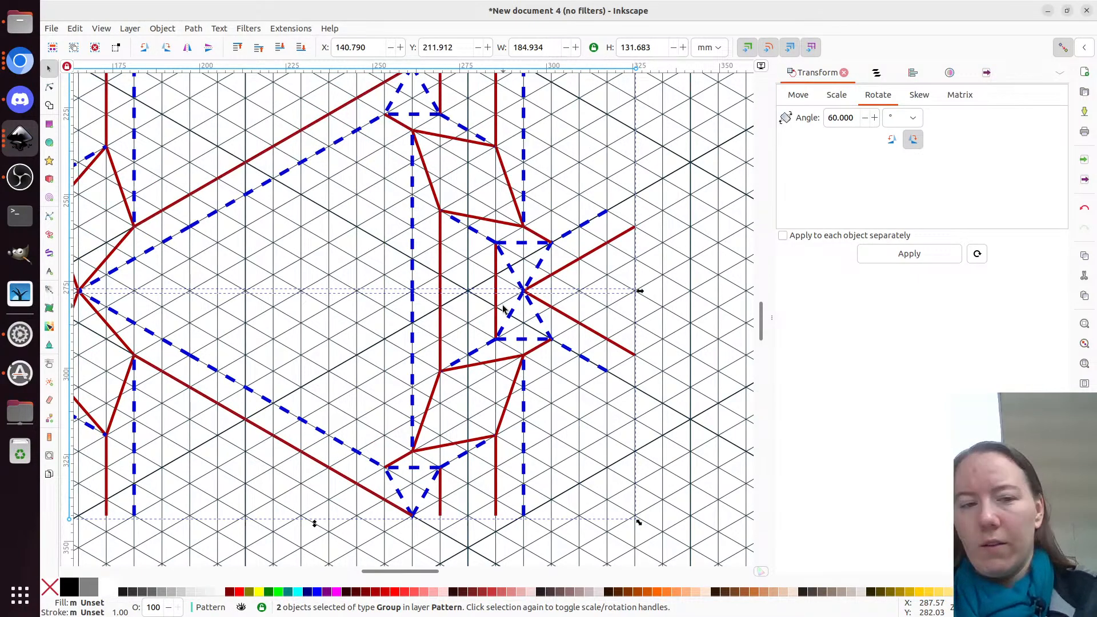
# Duplicate both mirrored halves and place the copy to the left so its right-side creases join the original's left-side twists
pyautogui.scroll(-4, 453, 313)
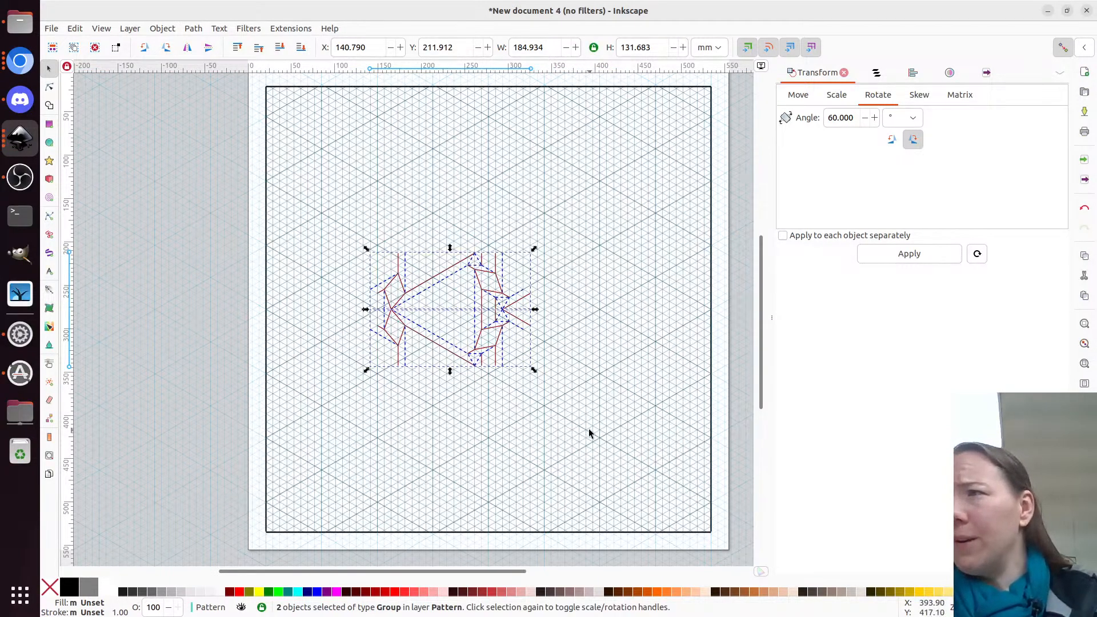
pyautogui.press('ctrl')
pyautogui.hotkey('ctrl', 'd')
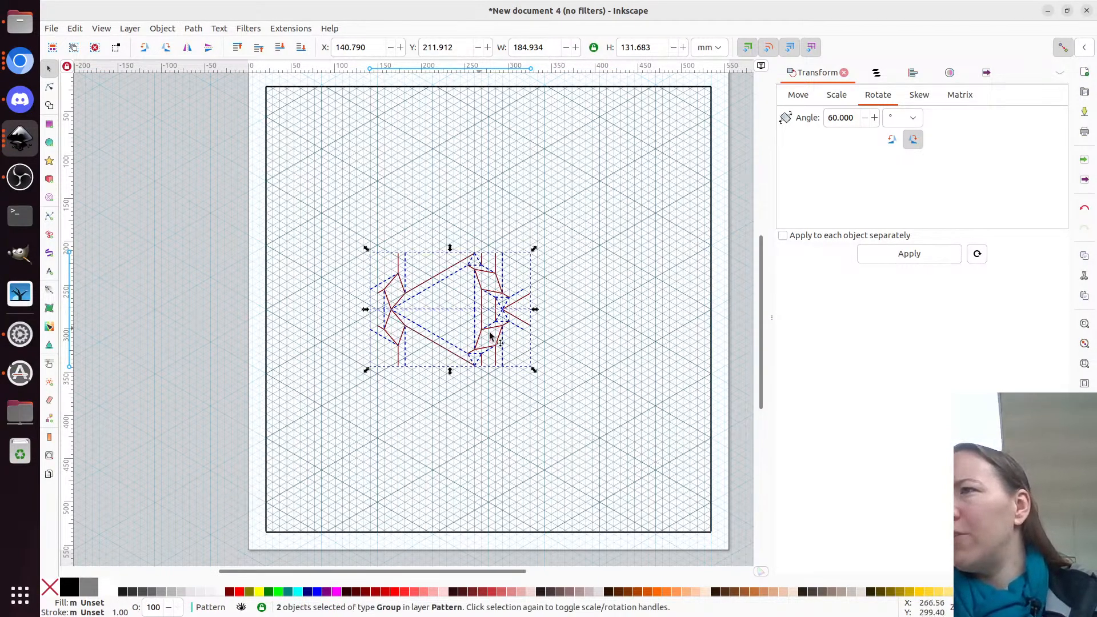
pyautogui.moveTo(480, 328); pyautogui.dragTo(313, 322)
pyautogui.moveTo(329, 330); pyautogui.dragTo(328, 326)
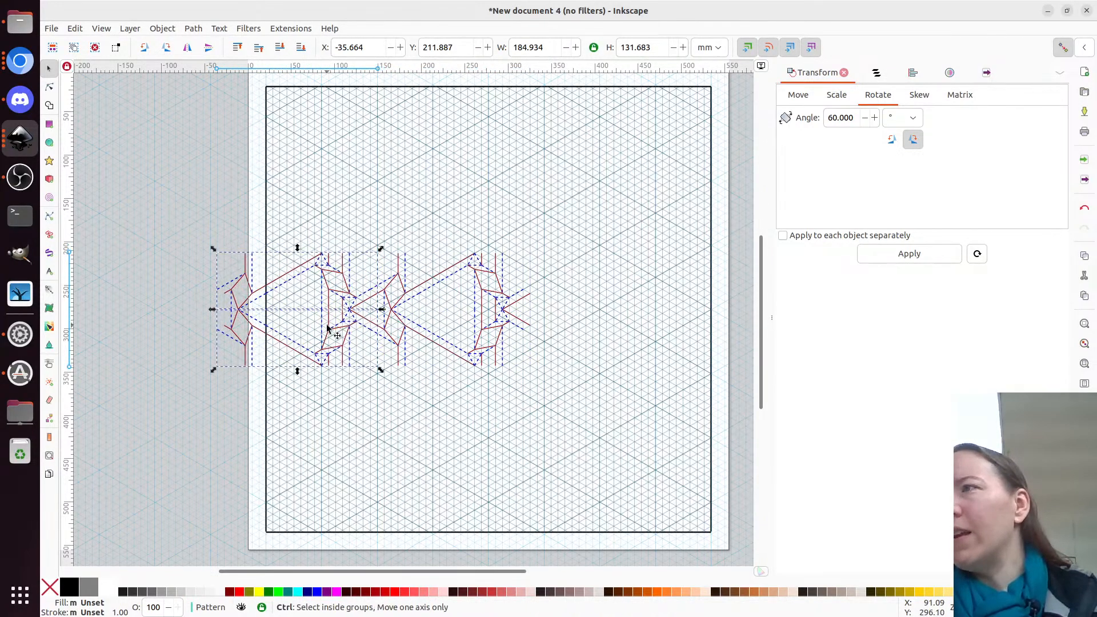
# Extend the row with a copy of both mirrored halves at its right end, and stack a duplicate of the full row above it
pyautogui.moveTo(248, 275); pyautogui.dragTo(705, 283)
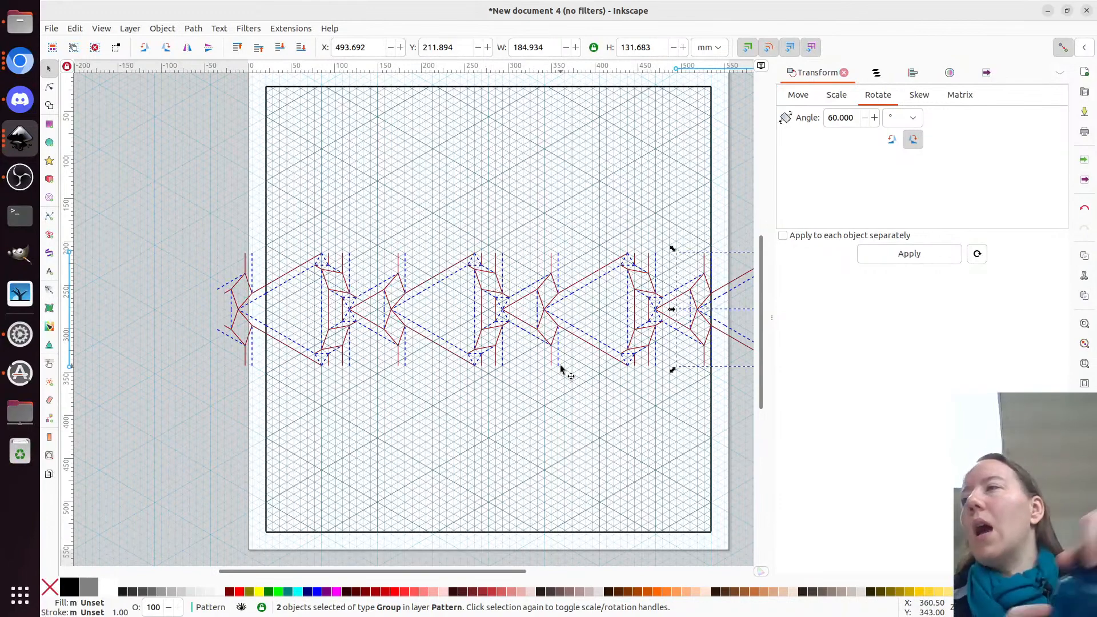
pyautogui.hotkey('ctrl', 'a')
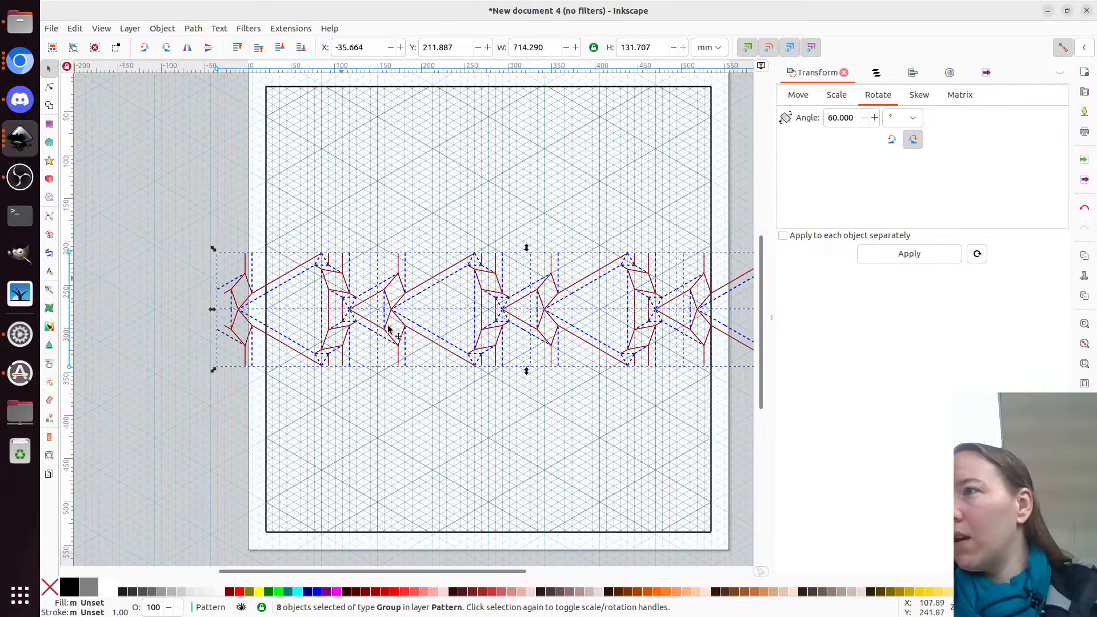
pyautogui.moveTo(397, 342); pyautogui.dragTo(404, 104)
pyautogui.hotkey('ctrl', 'd')
# Place further duplicates of the full row above and below, snapped edge to edge on the grid, until five rows cover the page
pyautogui.moveTo(325, 123); pyautogui.dragTo(319, 459)
pyautogui.scroll(2, 333, 404)
pyautogui.moveTo(321, 337); pyautogui.dragTo(324, 323)
pyautogui.scroll(-2, 330, 260)
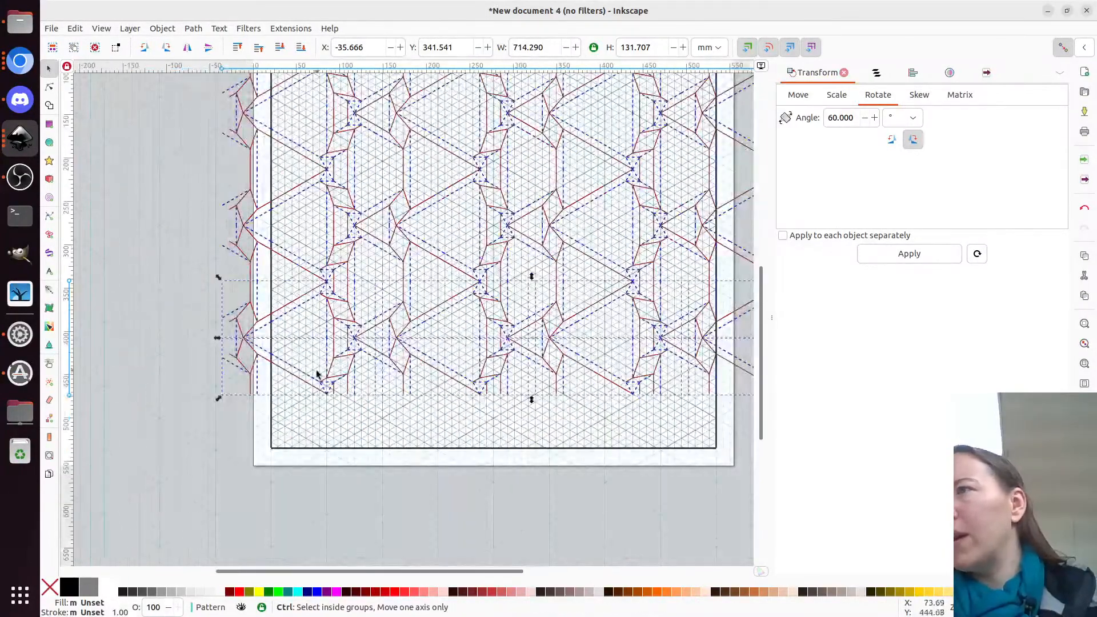
pyautogui.moveTo(321, 290); pyautogui.dragTo(321, 414)
pyautogui.scroll(8, 390, 424)
pyautogui.scroll(-3, 389, 424)
pyautogui.scroll(-4, 389, 423)
pyautogui.scroll(6, 360, 421)
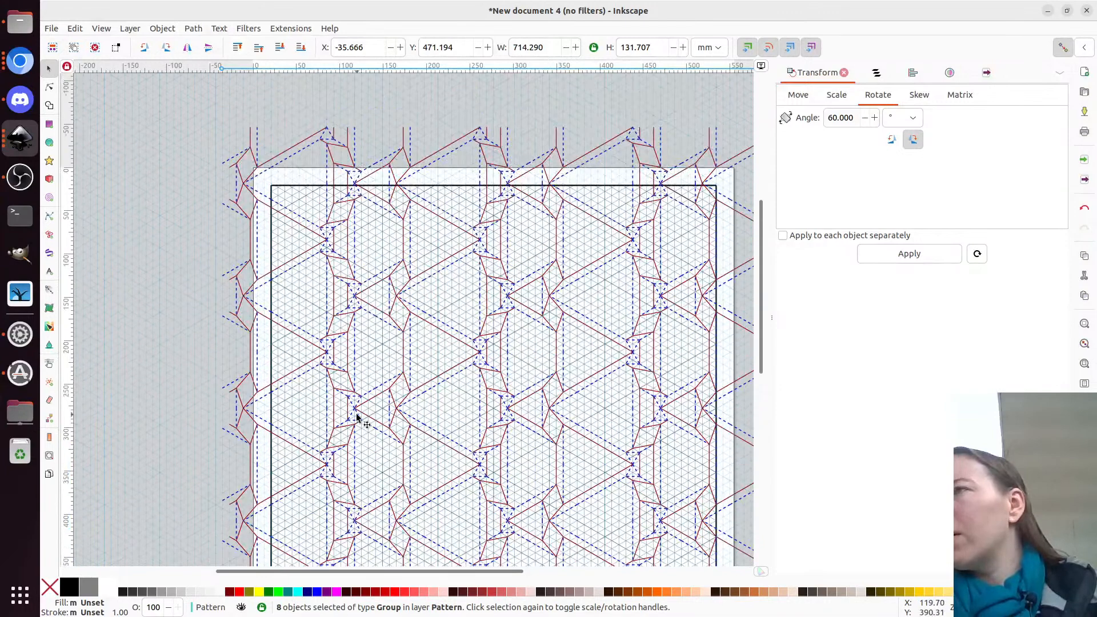
pyautogui.scroll(-4, 357, 416)
pyautogui.hscroll(5, 357, 417)
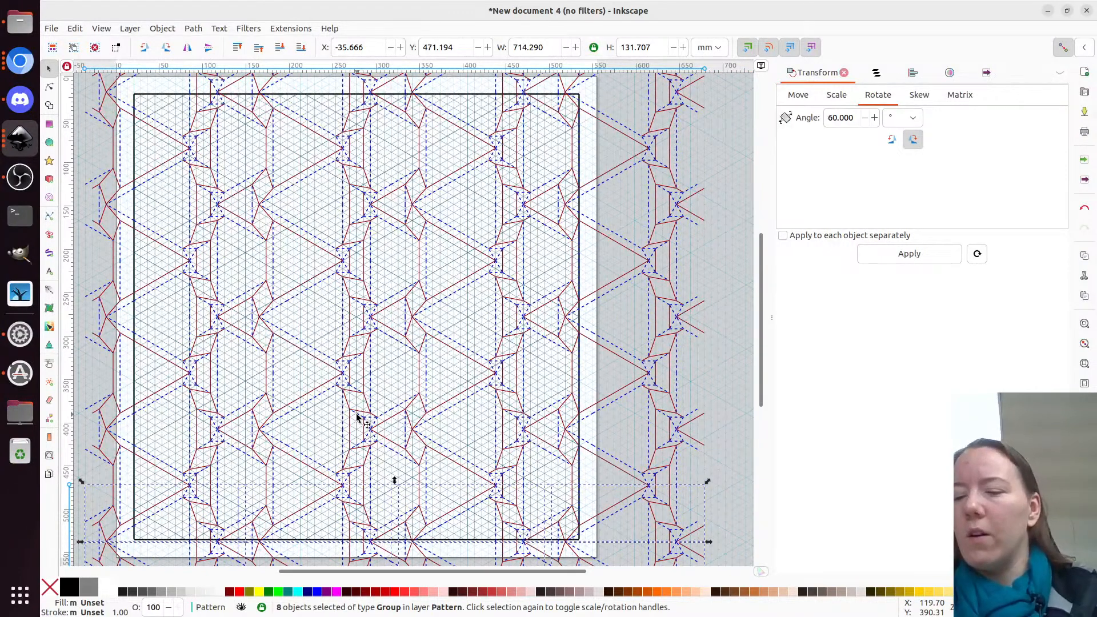
# Group all five rows of the crease pattern into one object and show the mask layer
pyautogui.hotkey('ctrl', 'a')
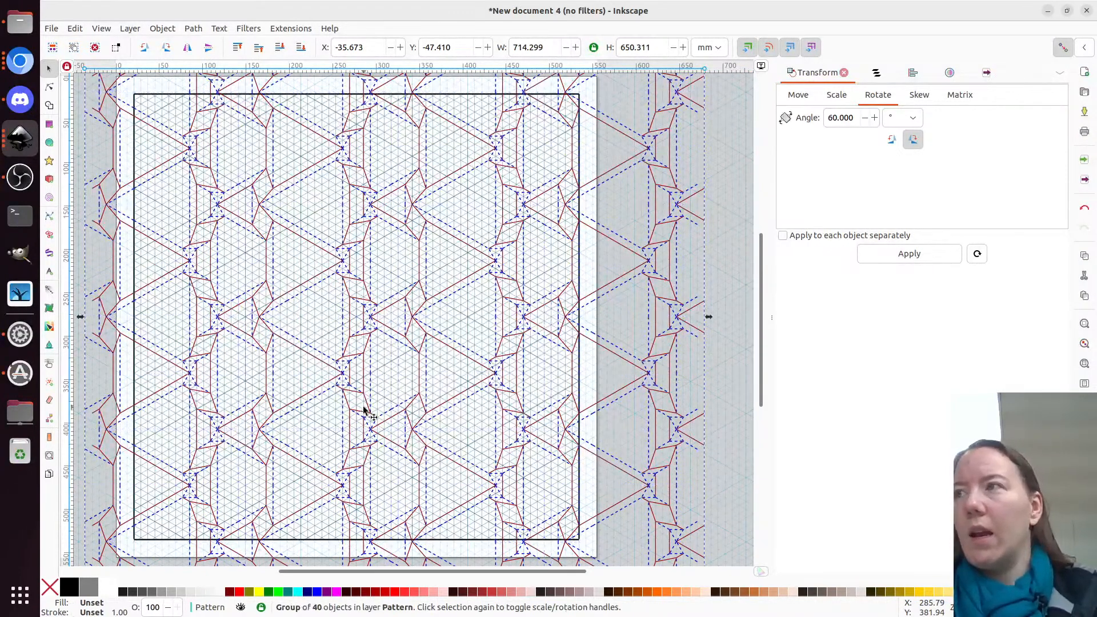
pyautogui.click(876, 73)
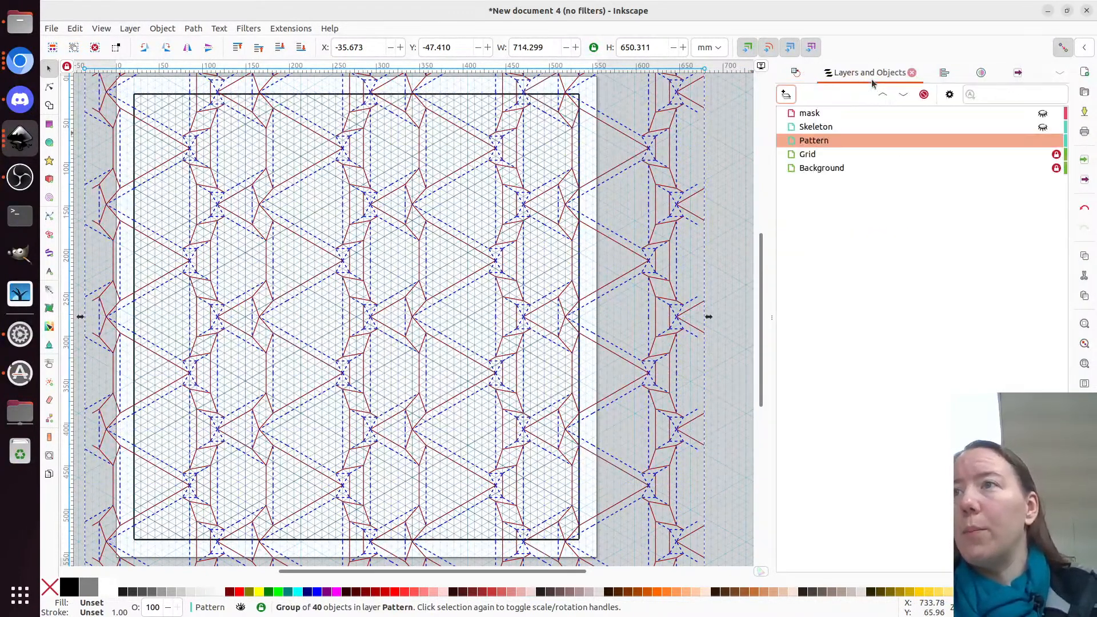
pyautogui.click(1042, 114)
# Clip the grouped crease pattern to the red frame of the mask layer, hide that layer and clear the selection
pyautogui.click(402, 94)
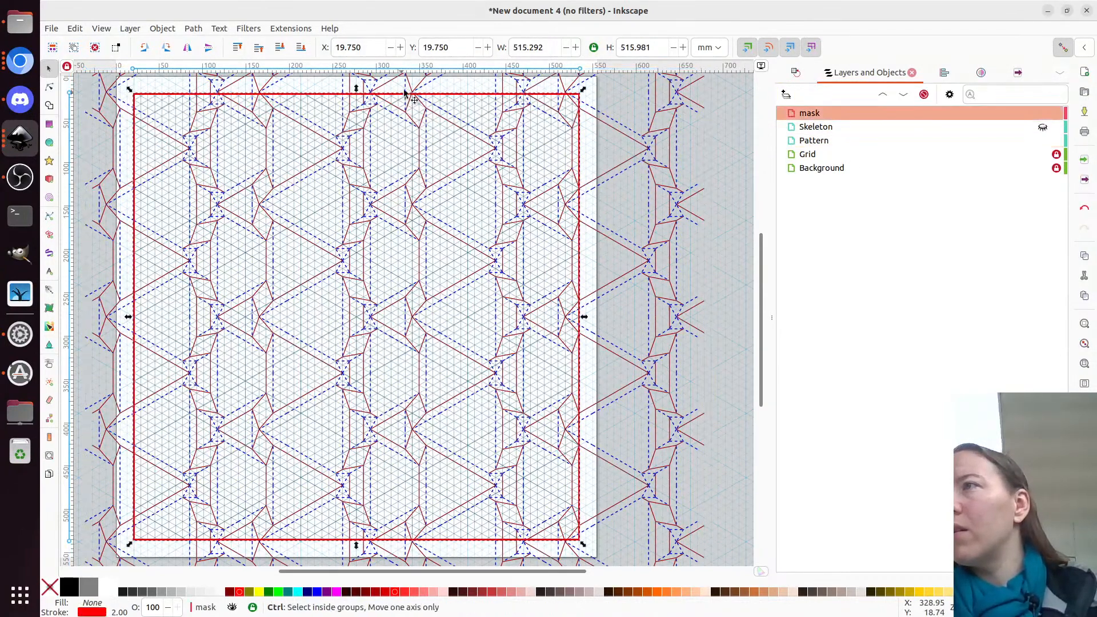
pyautogui.keyDown('alt'); pyautogui.click(401, 94); pyautogui.keyUp('alt')
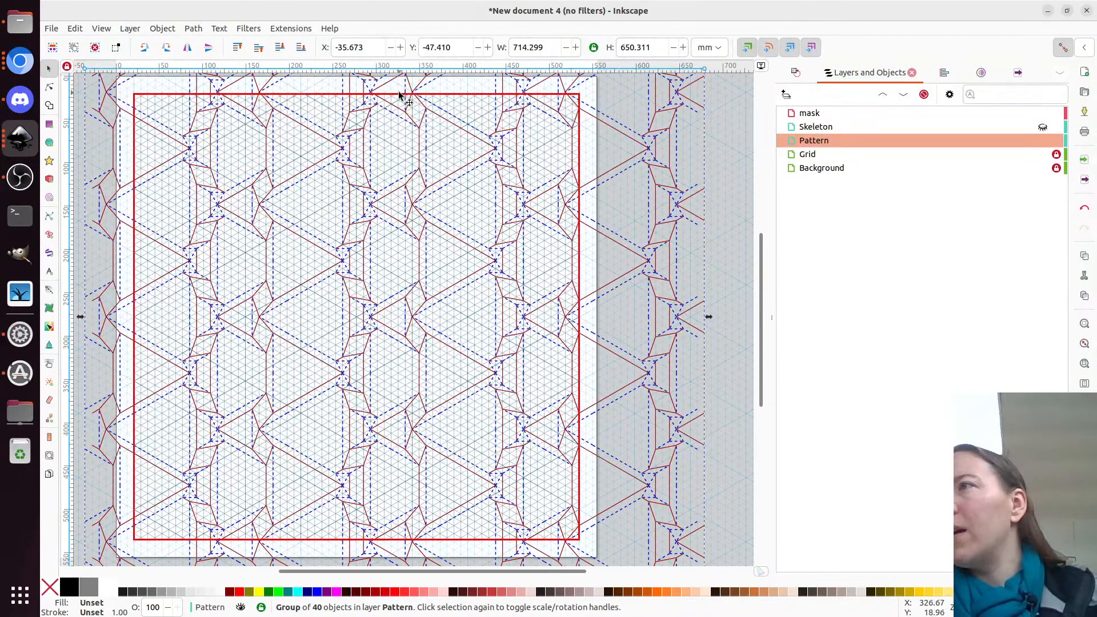
pyautogui.keyDown('shift'); pyautogui.click(401, 95); pyautogui.keyUp('shift')
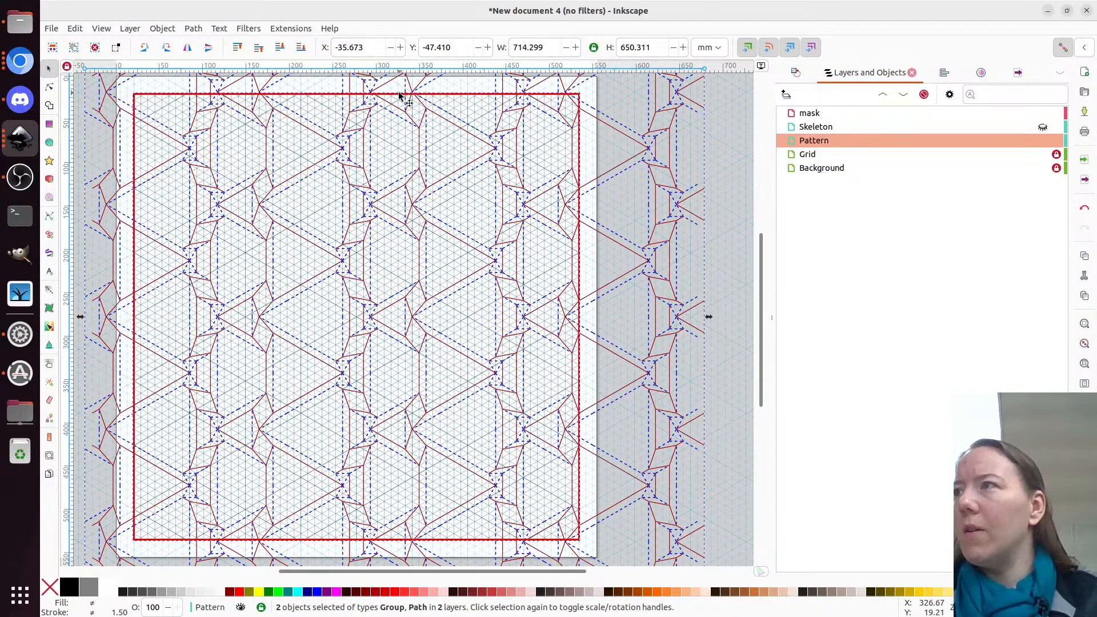
pyautogui.hotkey('ctrl', '7')
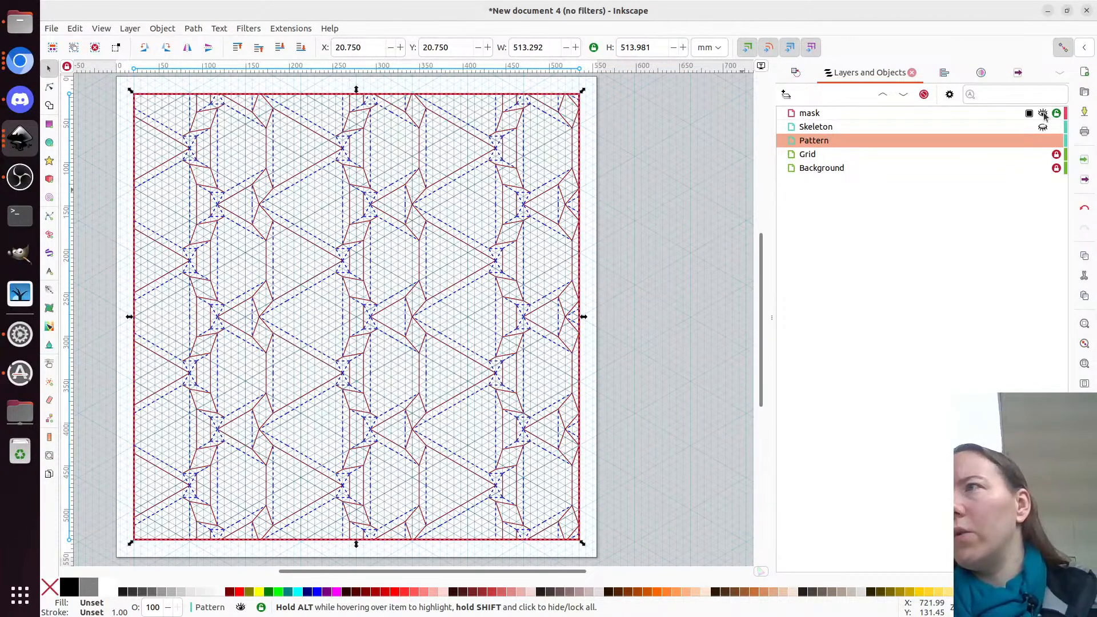
pyautogui.click(1043, 114)
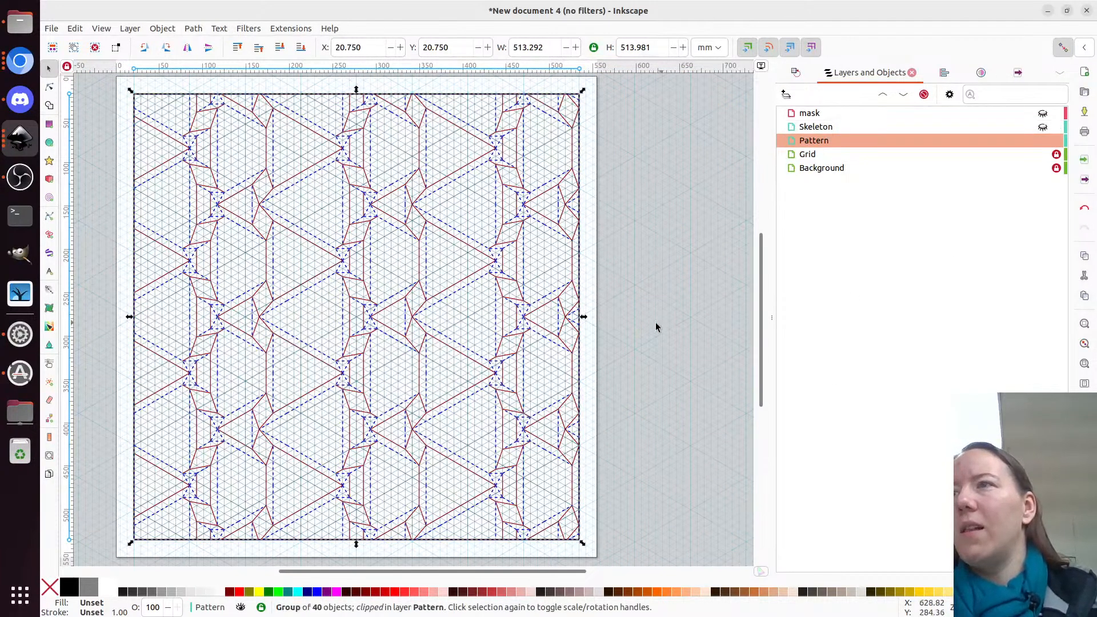
pyautogui.click(675, 261)
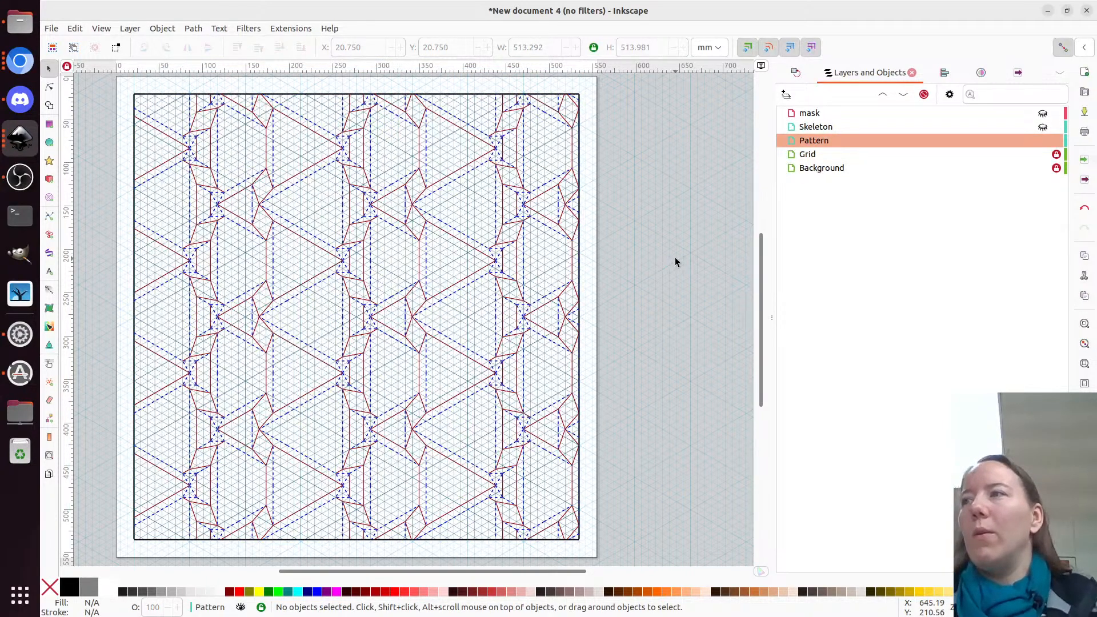
# Switch to New document 1 and compare its red-and-white trapezoid, triangle and parallelogram tilings
pyautogui.press('alt')
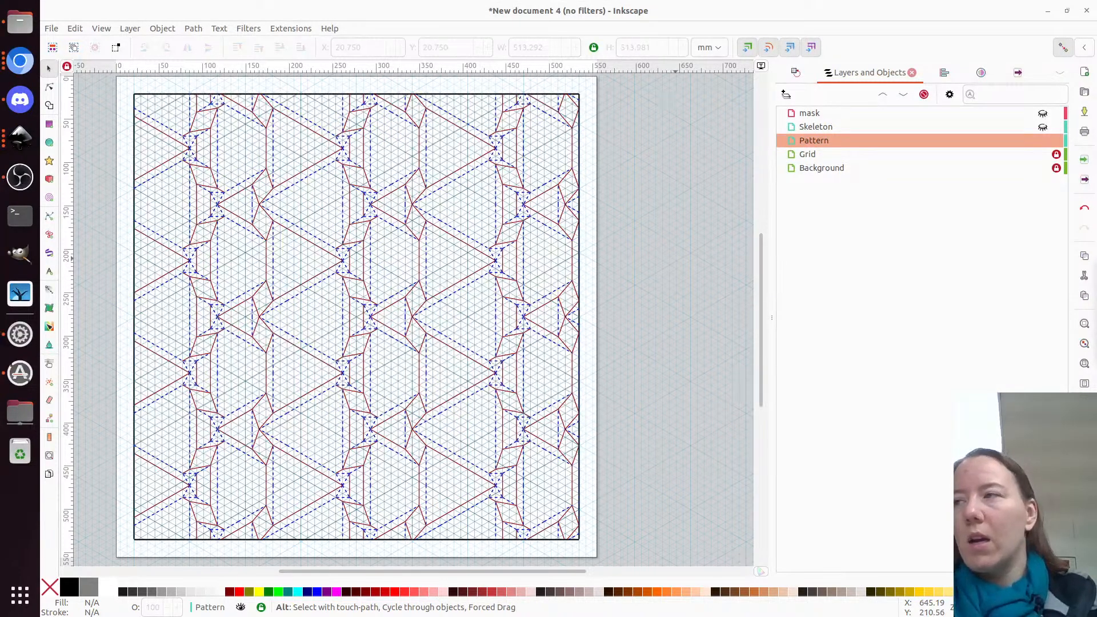
pyautogui.hotkey('alt', 'Tab')
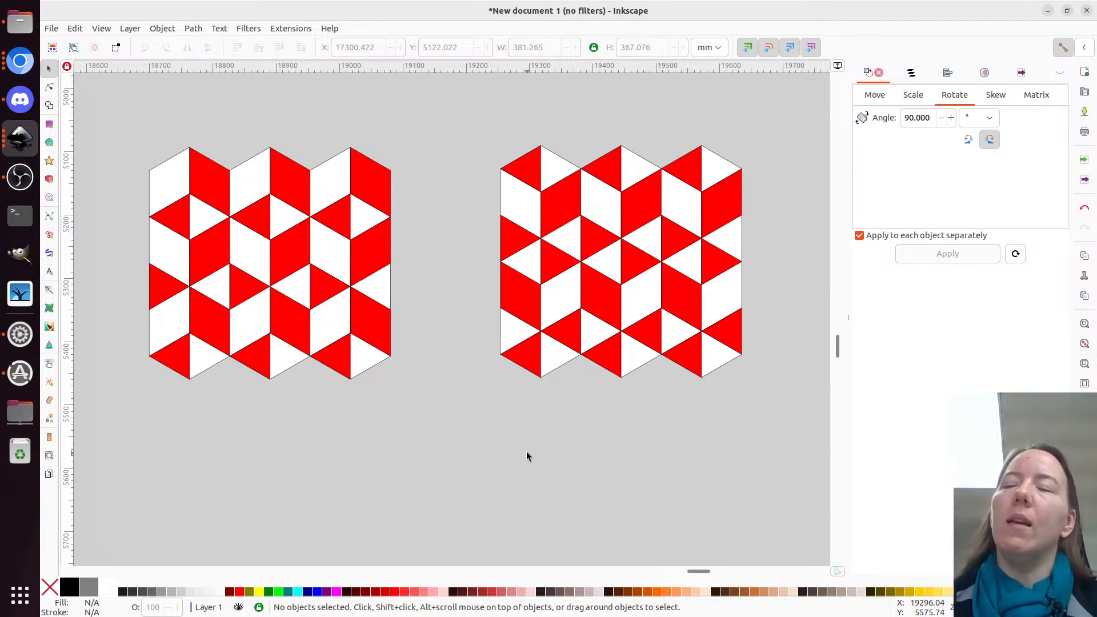
pyautogui.hscroll(-10, 526, 452)
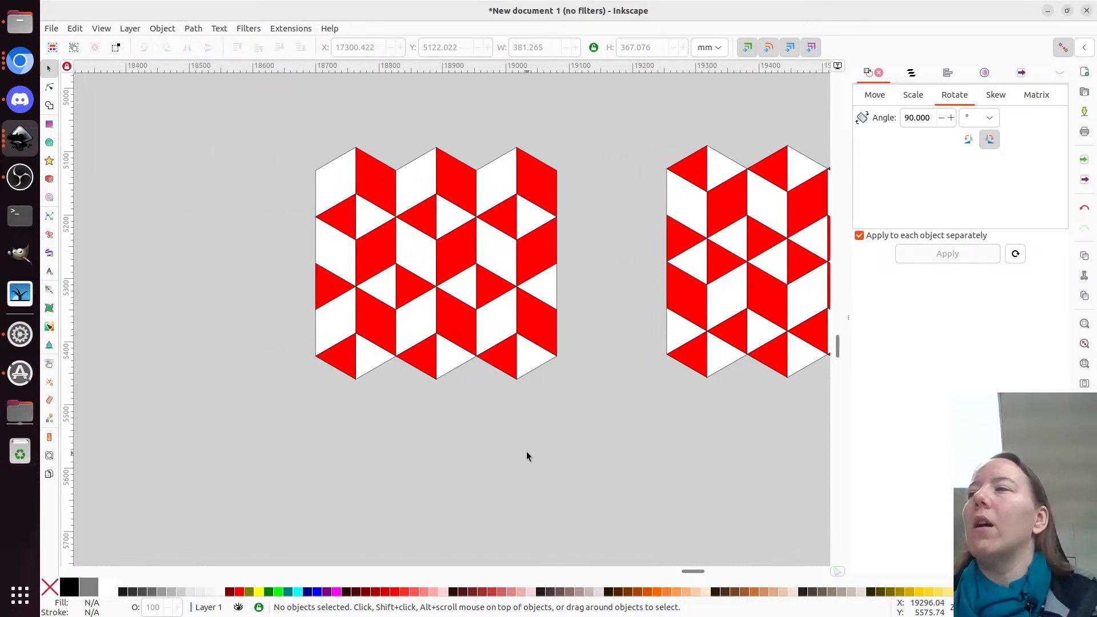
pyautogui.hscroll(-3, 526, 455)
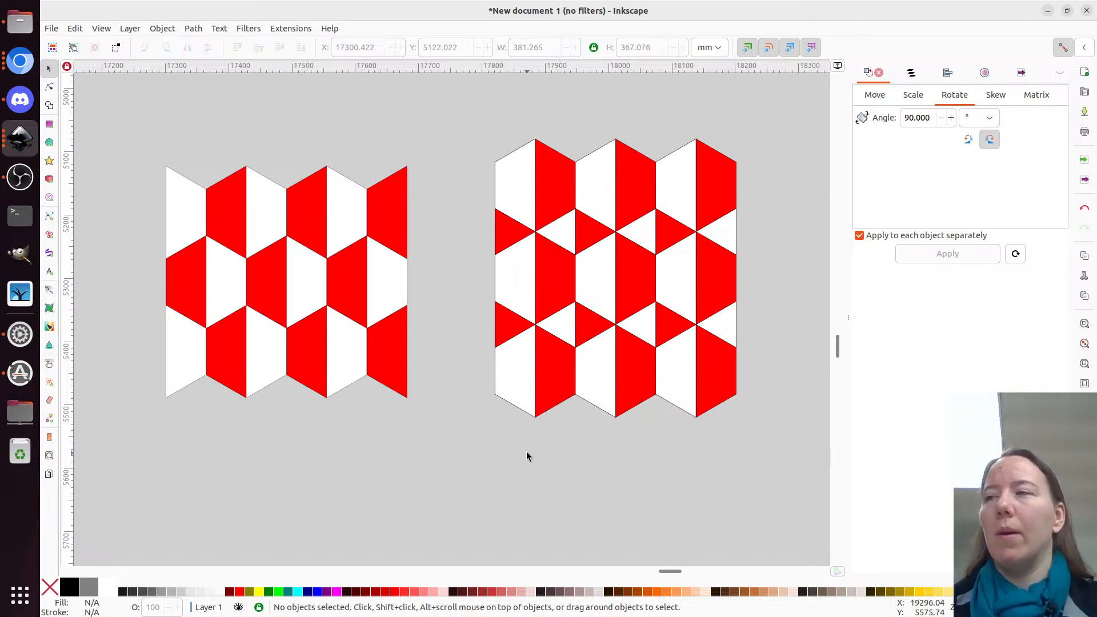
pyautogui.hscroll(13, 526, 452)
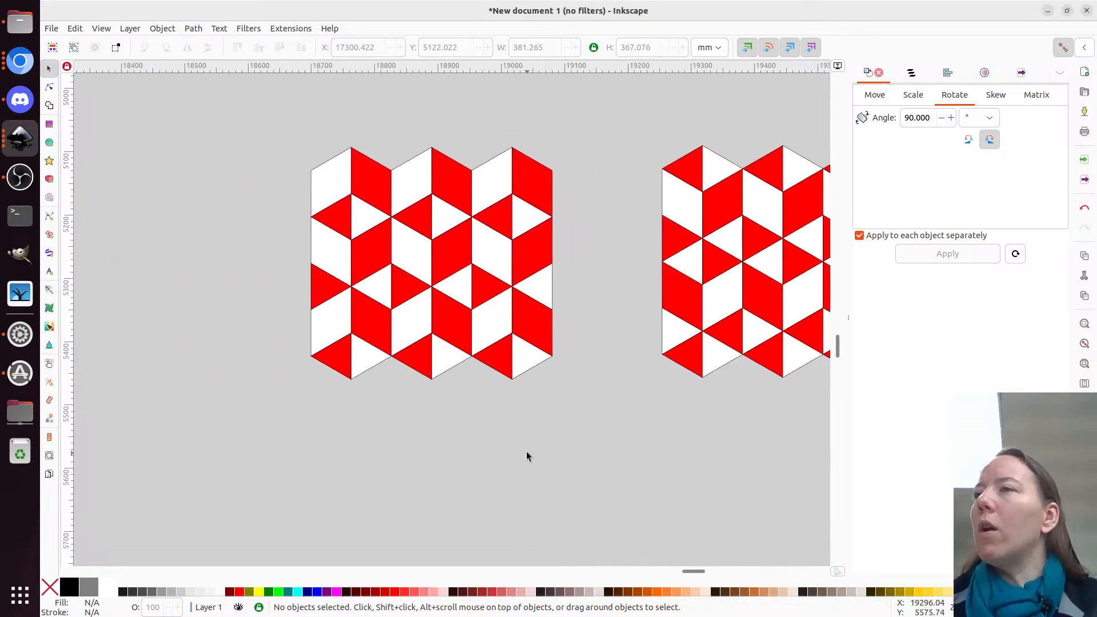
pyautogui.hscroll(1, 526, 455)
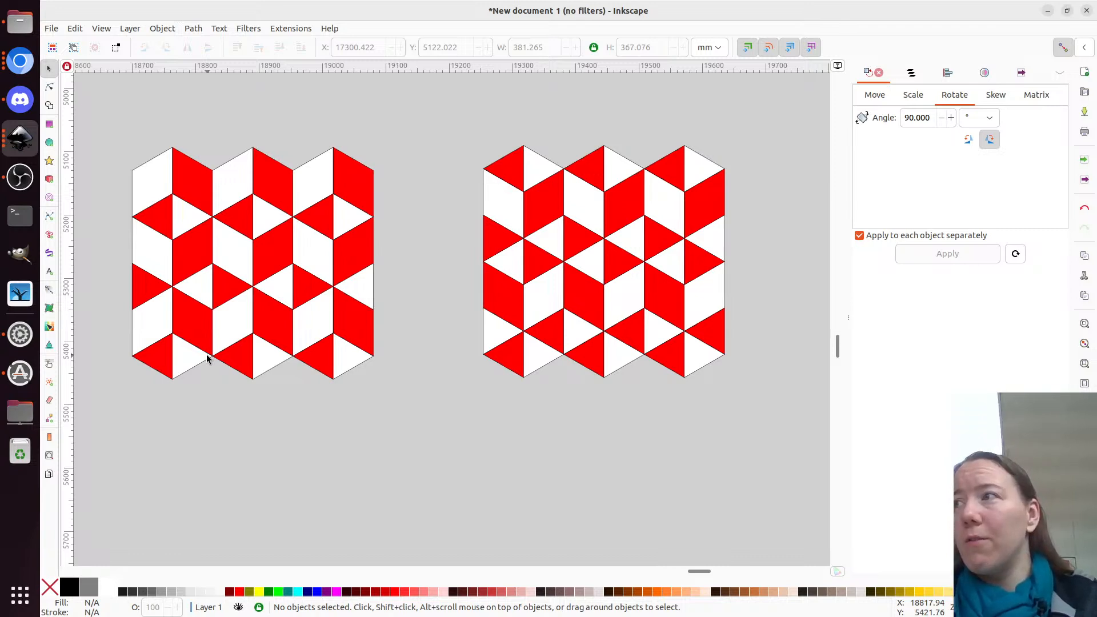
pyautogui.hscroll(-10, 207, 359)
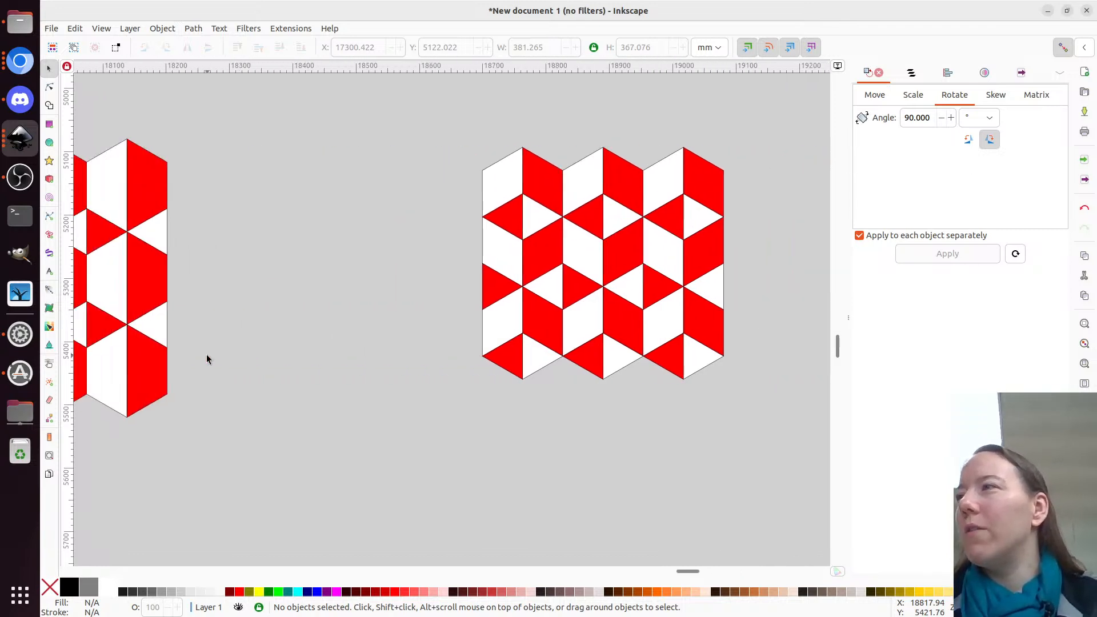
pyautogui.hscroll(-2, 207, 359)
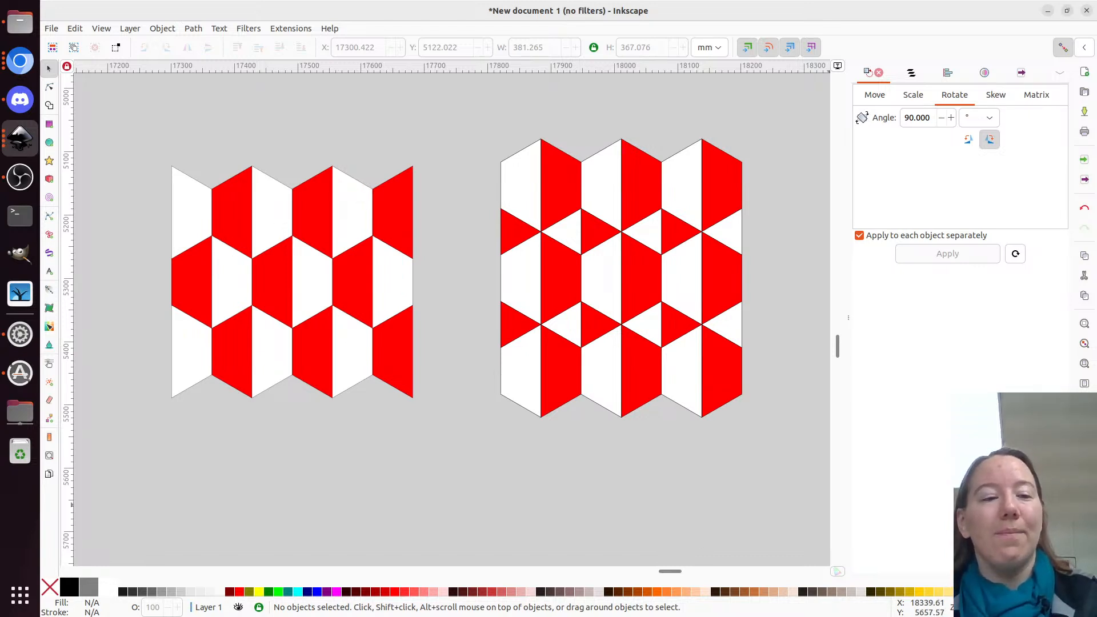
pyautogui.hotkey('alt', 'Tab')
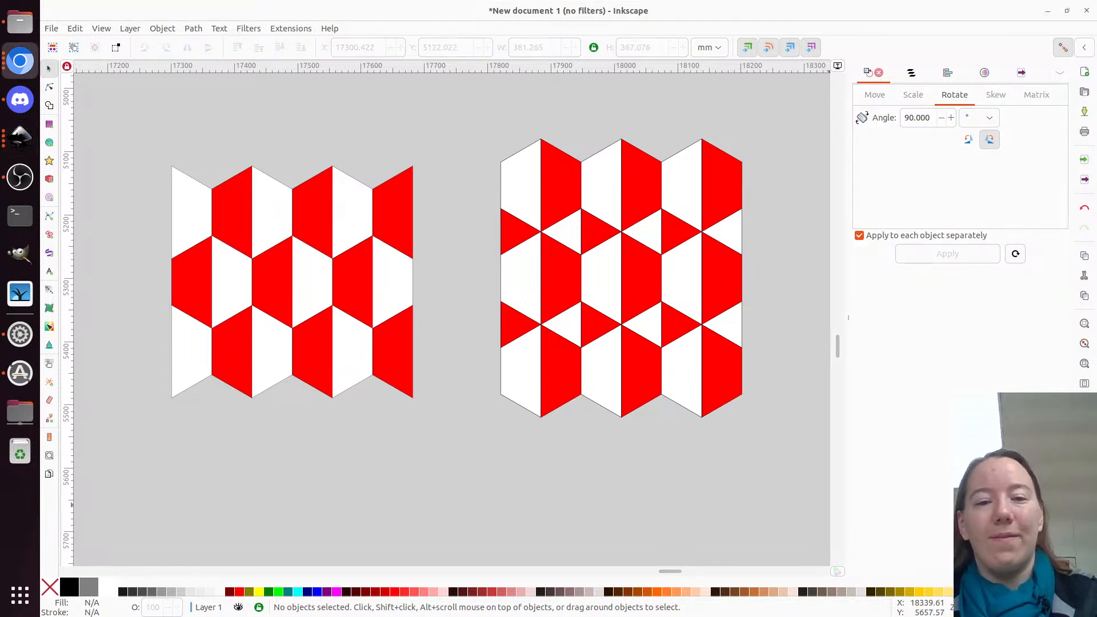